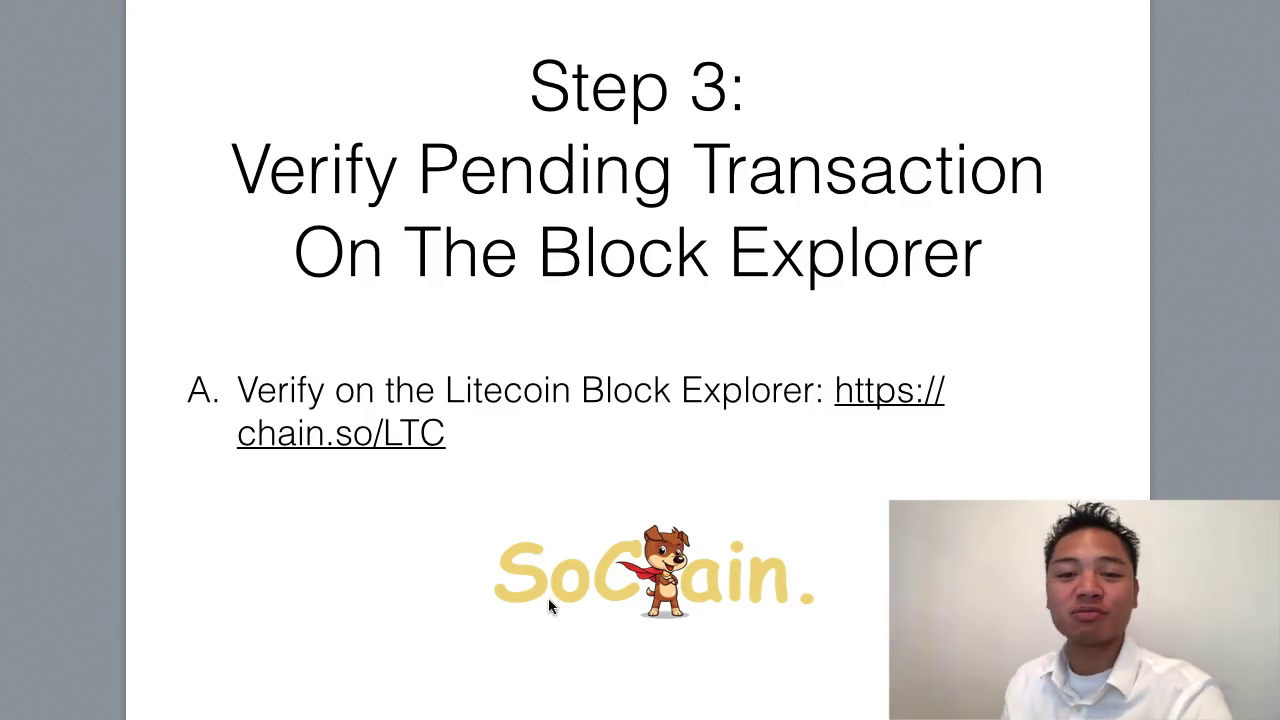
pyautogui.click(649, 591)
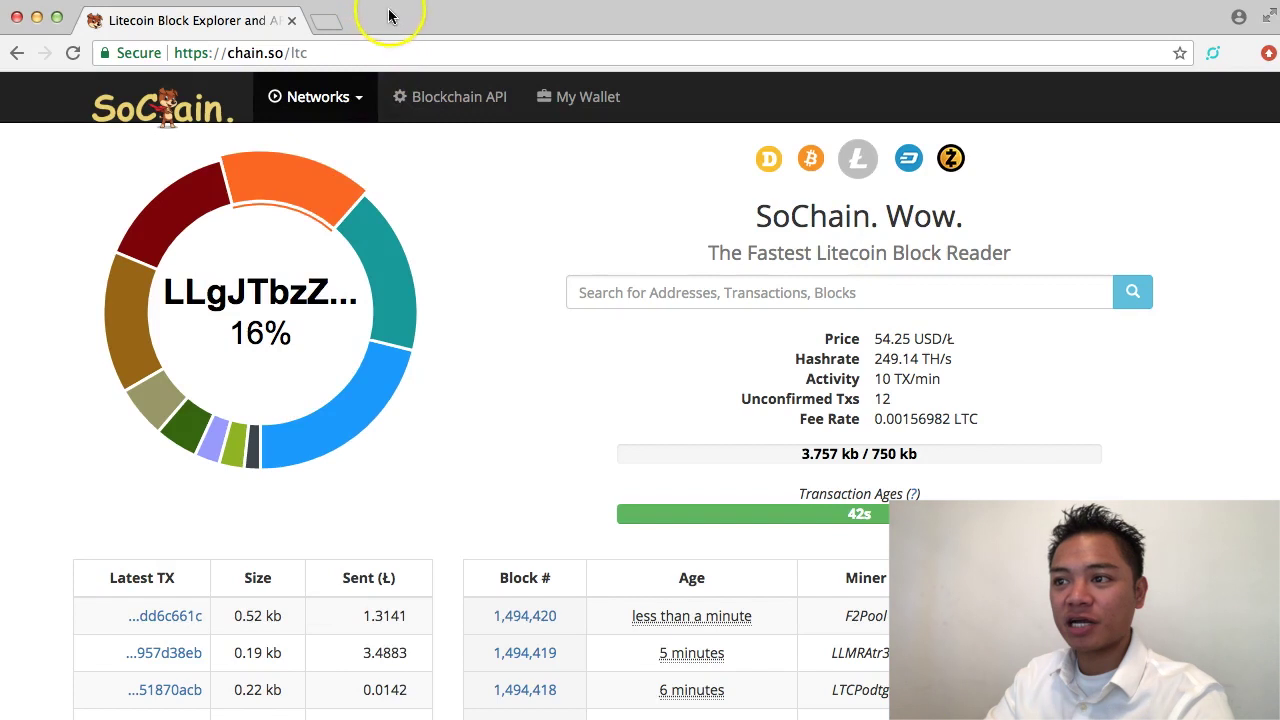
pyautogui.click(268, 55)
pyautogui.click(226, 53)
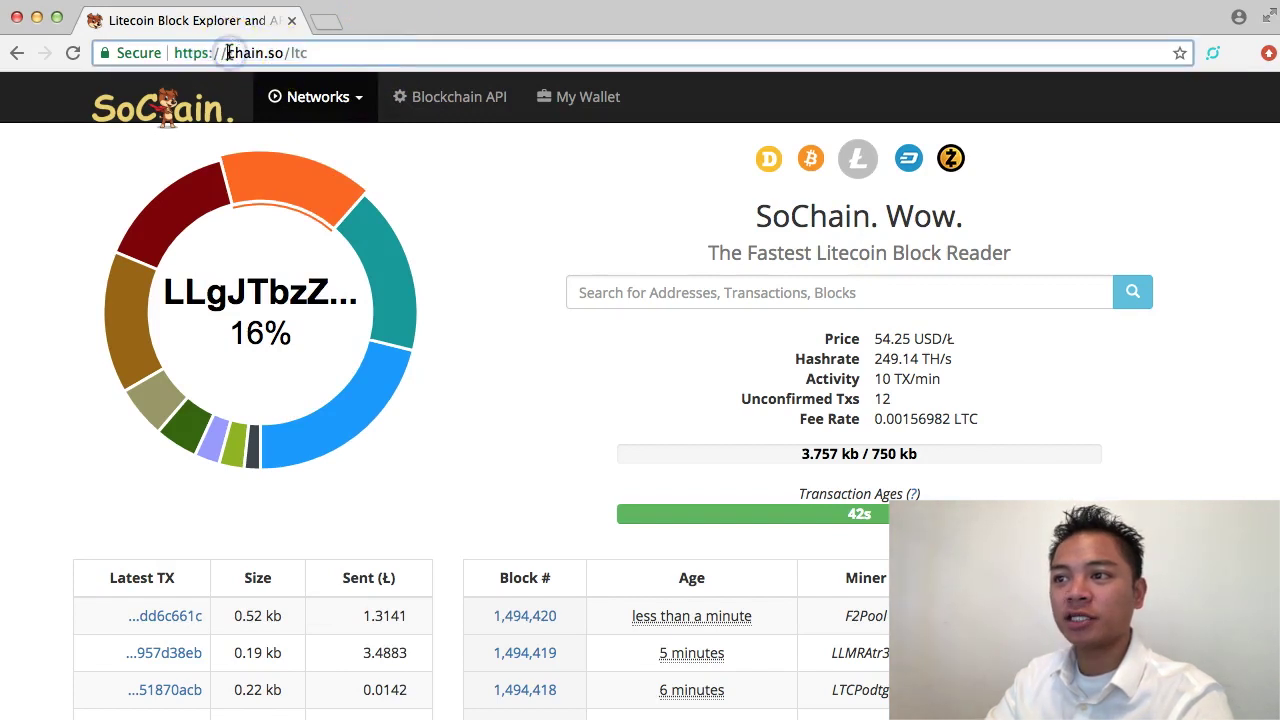
pyautogui.click(335, 50)
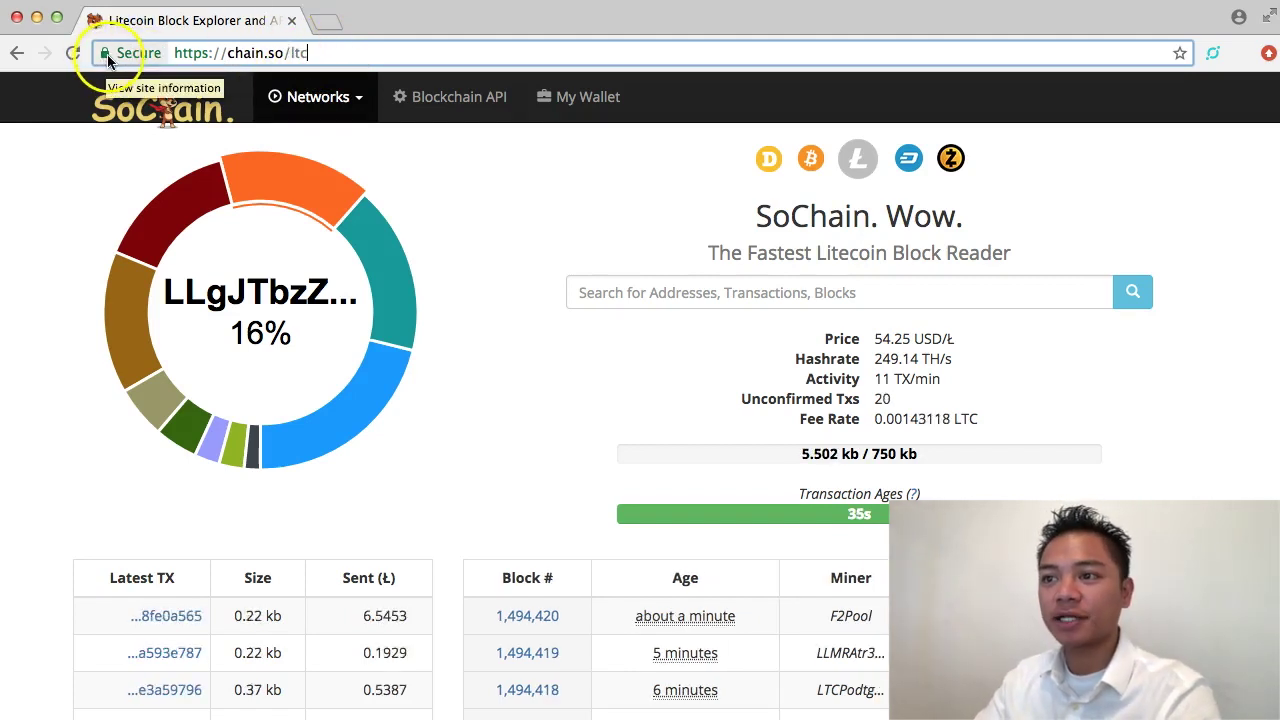
pyautogui.doubleClick(193, 54)
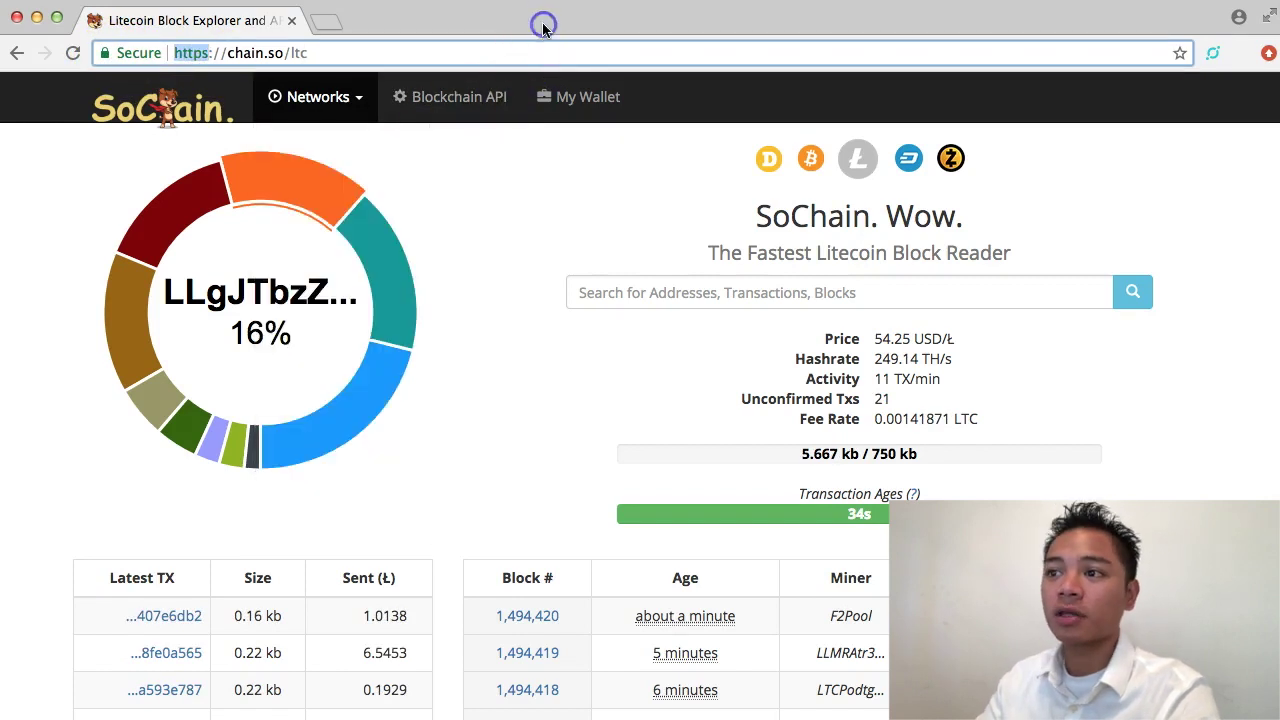
# Paste the wallet's Litecoin receiving address into the block explorer's search and look it up.
pyautogui.click(671, 291)
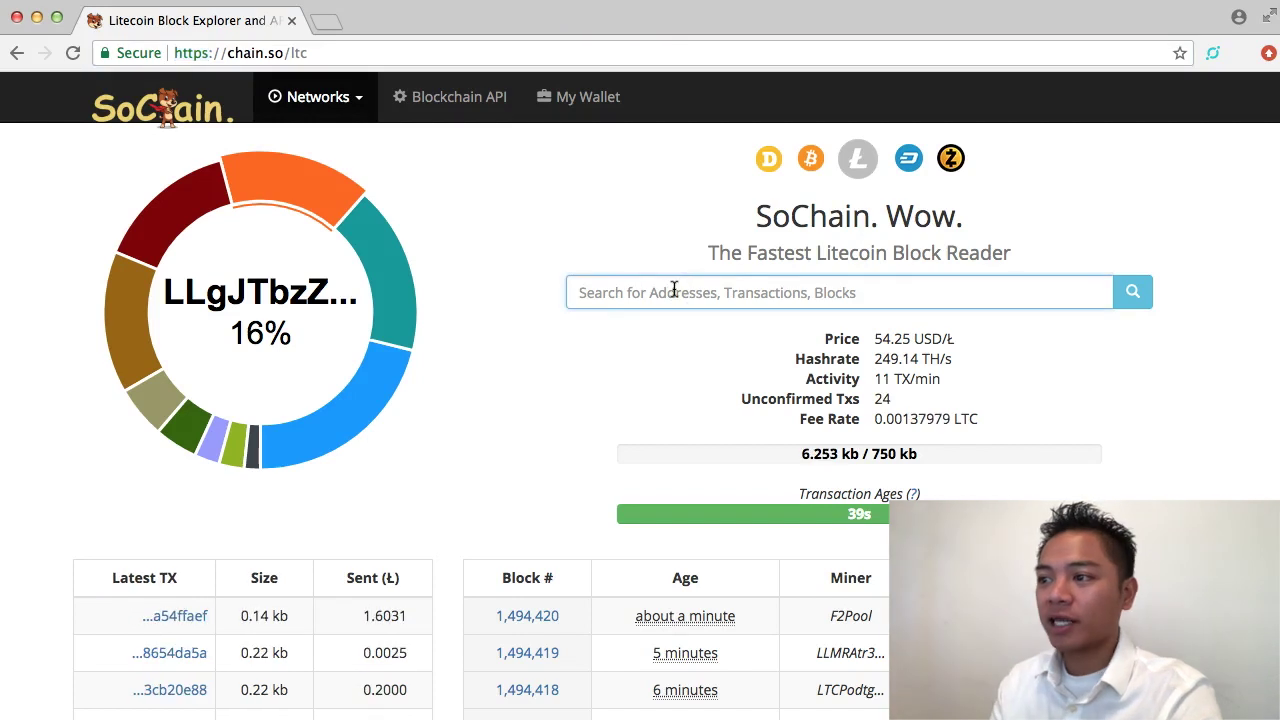
pyautogui.rightClick(674, 292)
pyautogui.click(720, 384)
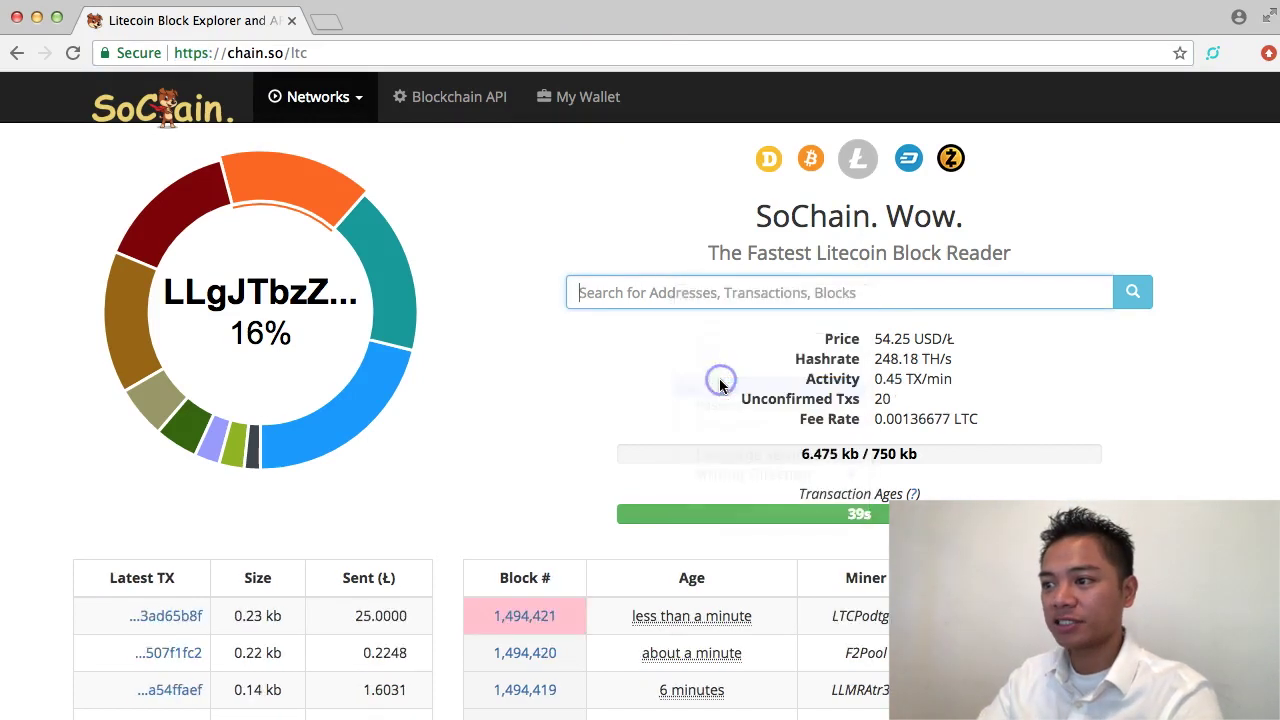
pyautogui.click(1136, 292)
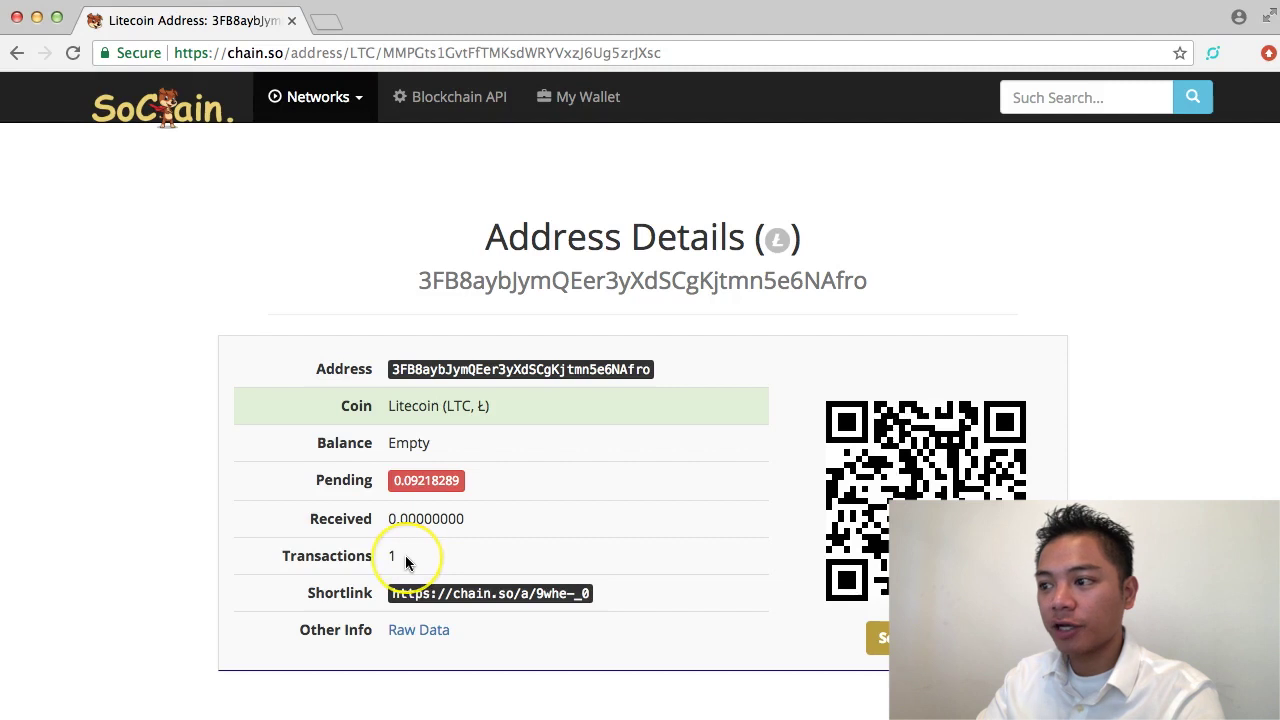
# Narrow the browser window so the transaction's confirmation status is unobstructed and inspect that status.
pyautogui.scroll(-3, 406, 563)
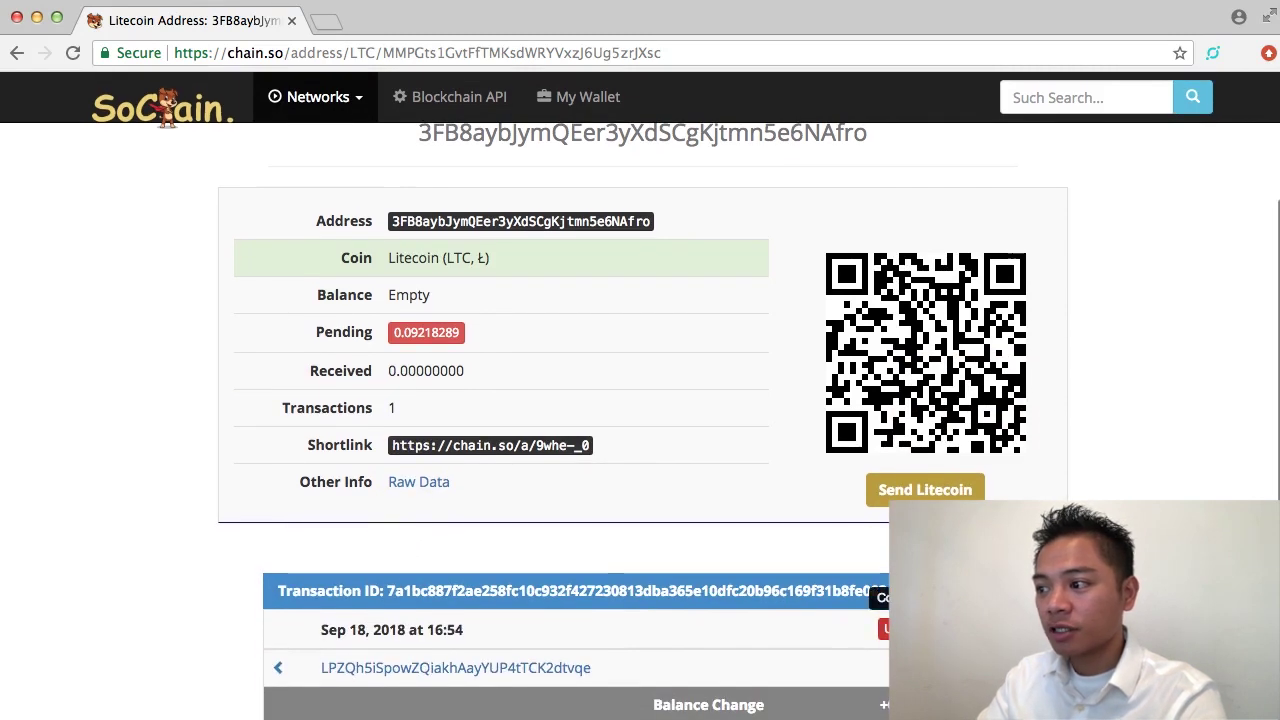
pyautogui.moveTo(1278, 600); pyautogui.dragTo(880, 600)
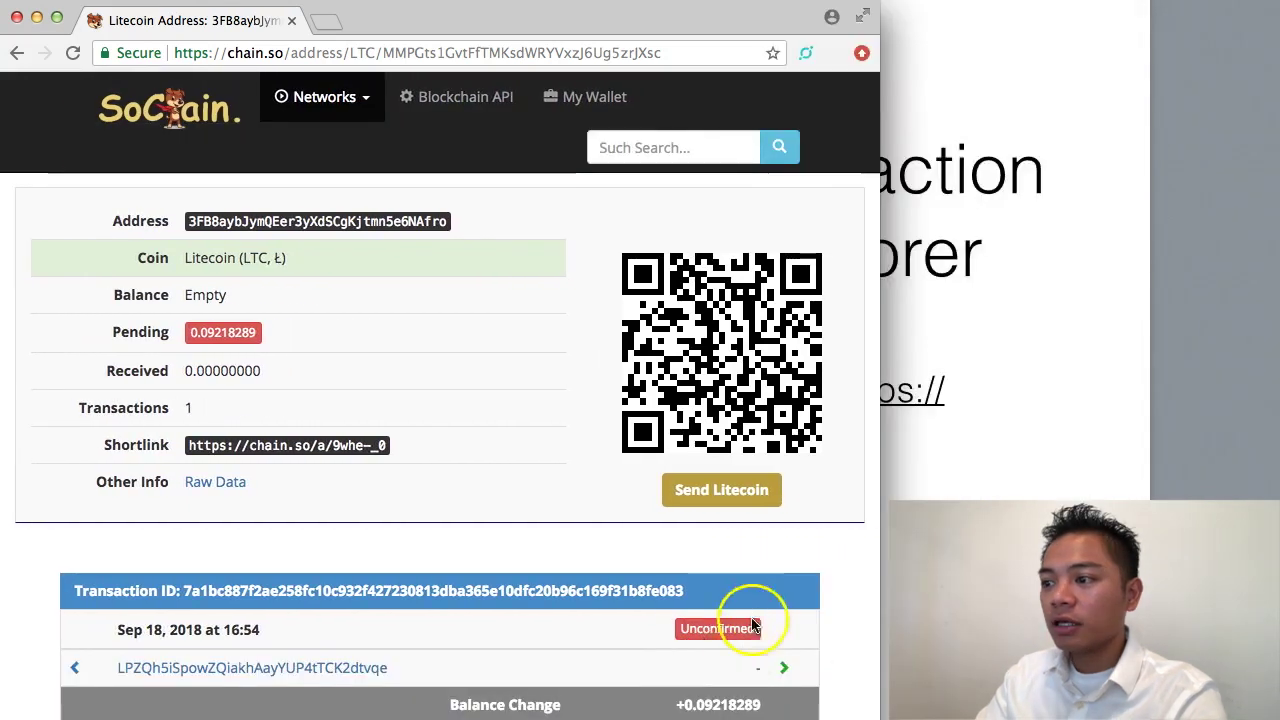
pyautogui.moveTo(723, 634)
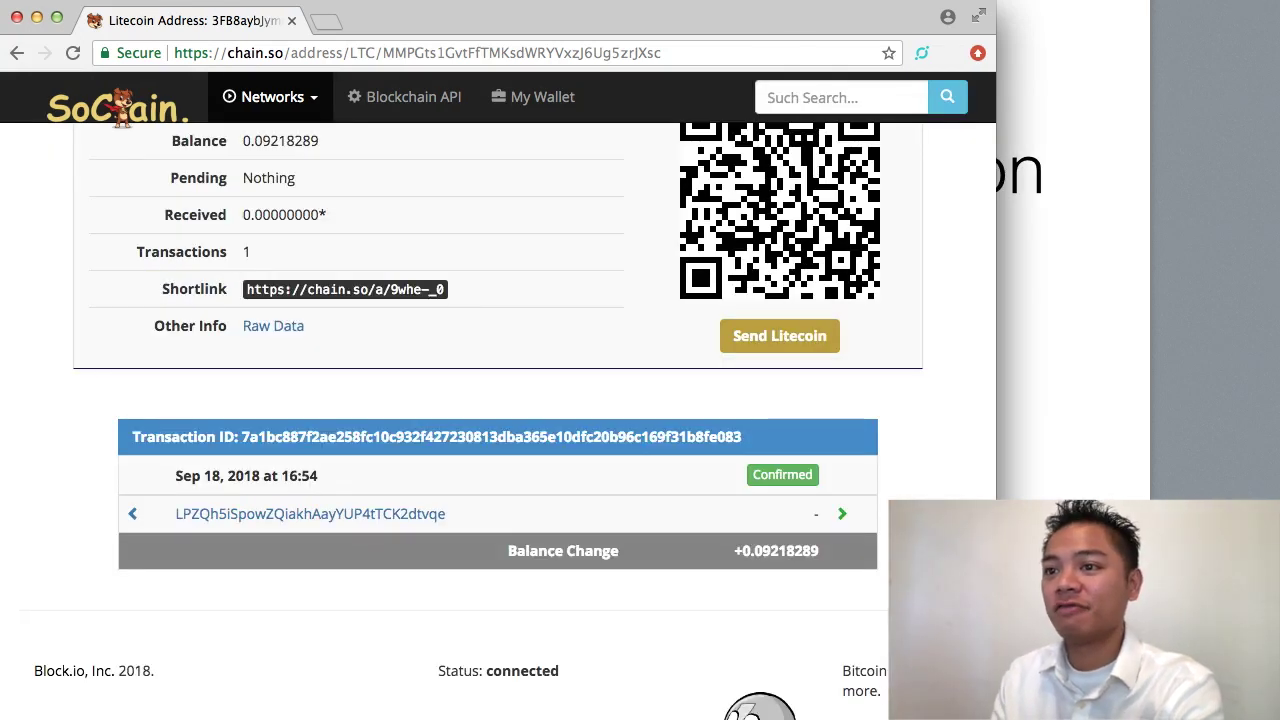
# Check the transaction's confirmation status and balance change, plus the address's pending amount and balance.
pyautogui.moveTo(803, 486)
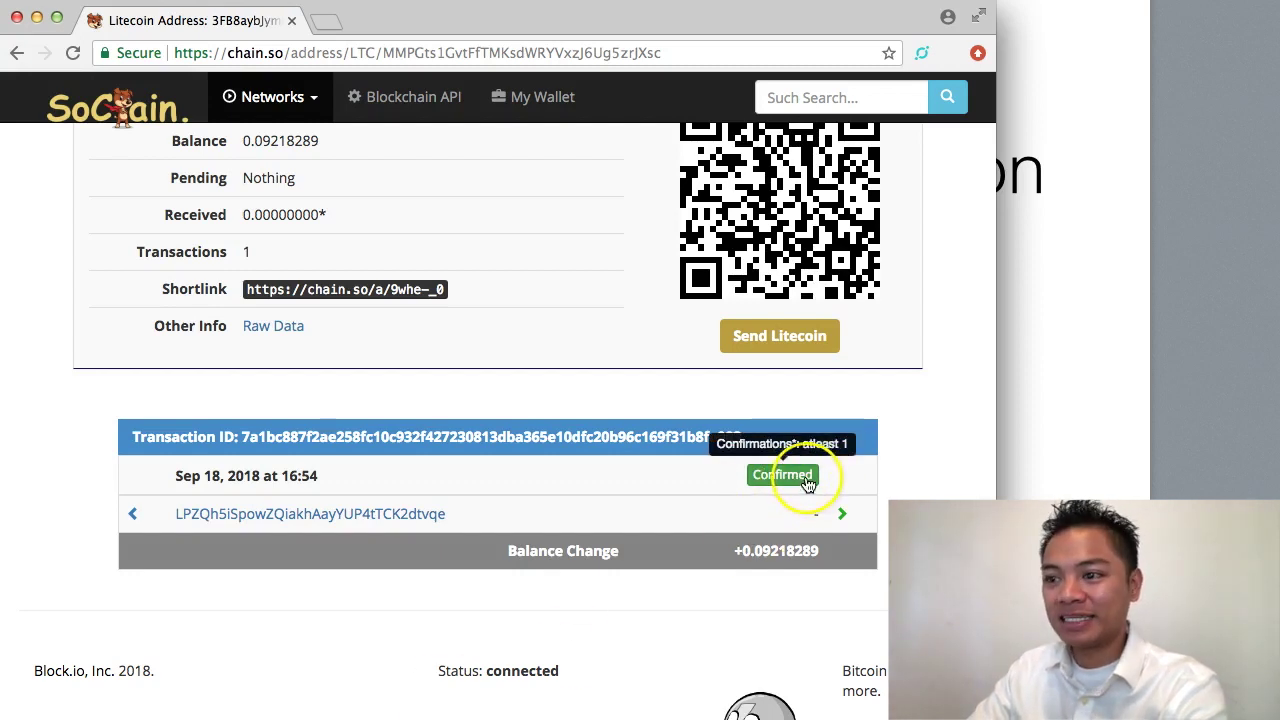
pyautogui.click(822, 543)
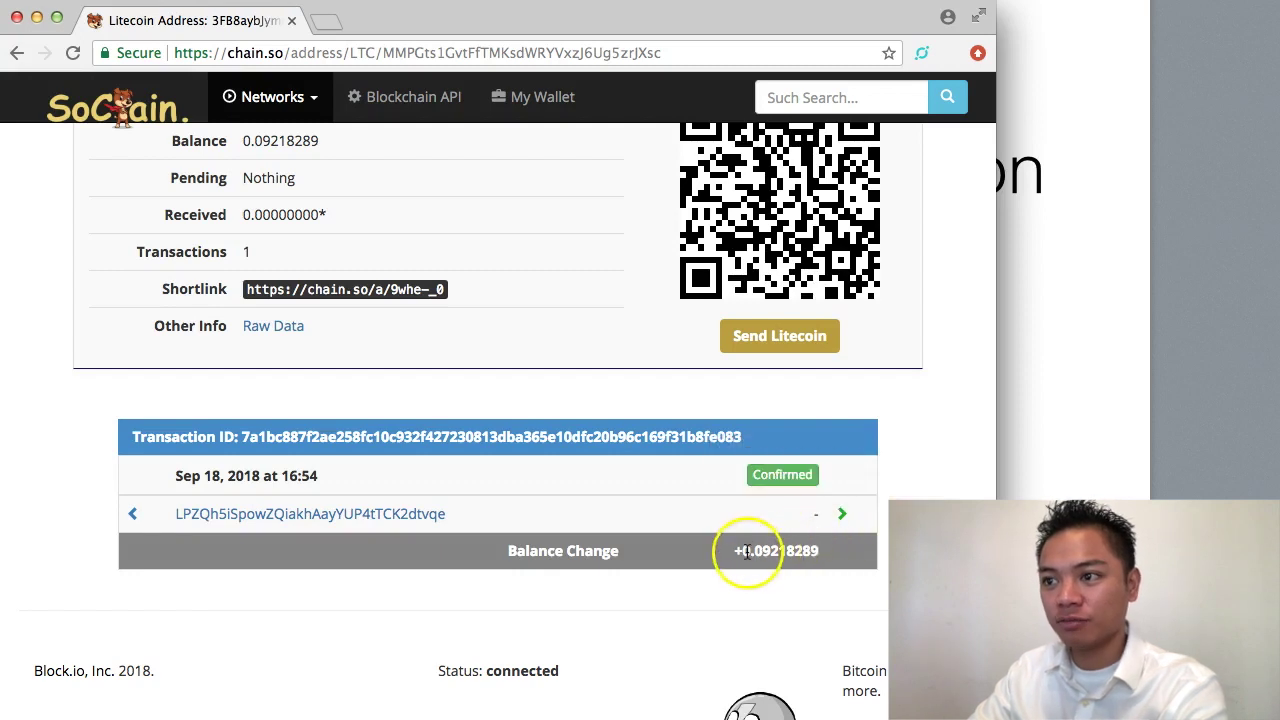
pyautogui.scroll(3, 735, 530)
pyautogui.scroll(-1, 725, 523)
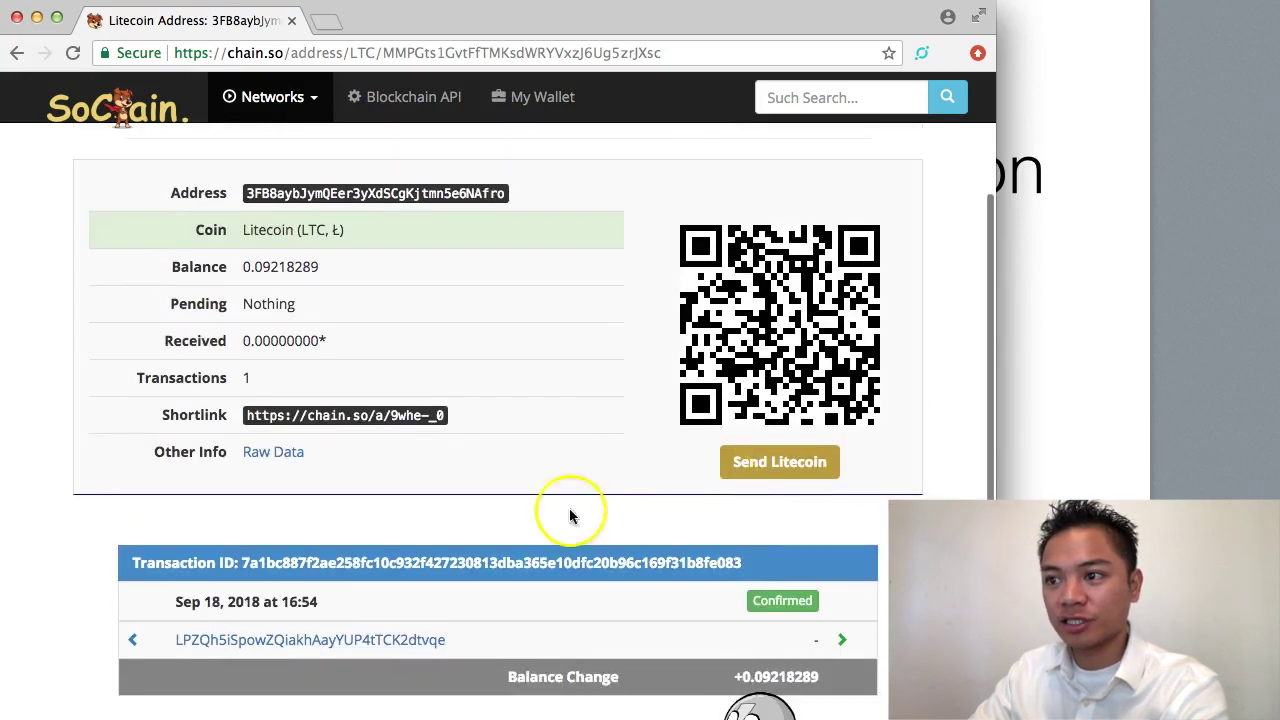
pyautogui.doubleClick(262, 305)
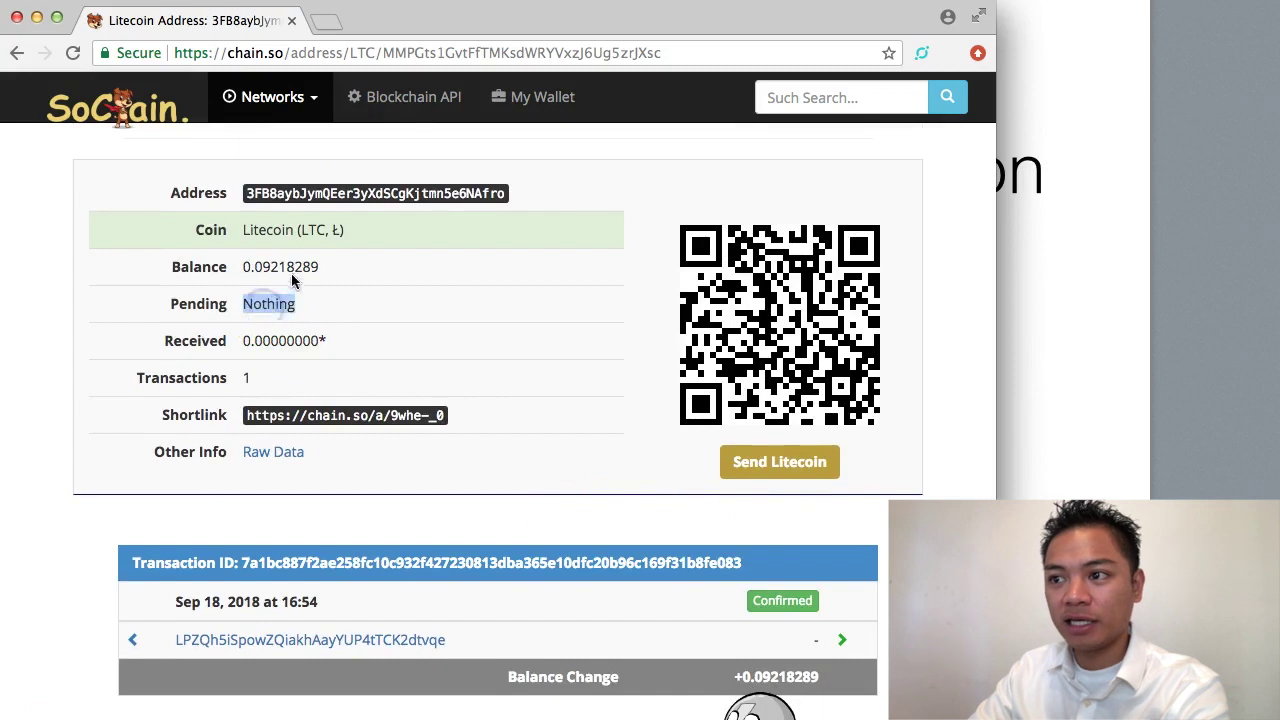
pyautogui.moveTo(254, 265); pyautogui.dragTo(311, 264)
pyautogui.click(333, 264)
pyautogui.scroll(-1, 333, 270)
# Switch to Litecoin Core, check the overview and its network synchronization progress, and shrink the wallet window.
pyautogui.press('super+Tab')
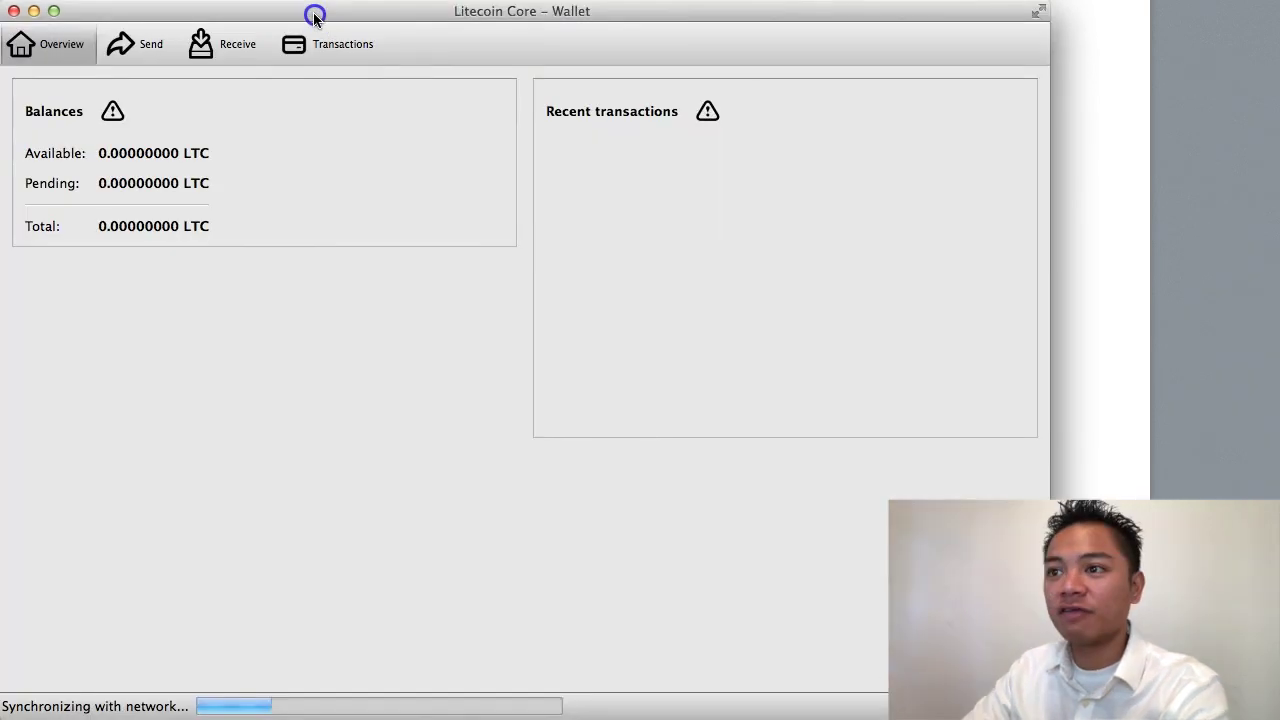
pyautogui.click(222, 46)
pyautogui.click(145, 50)
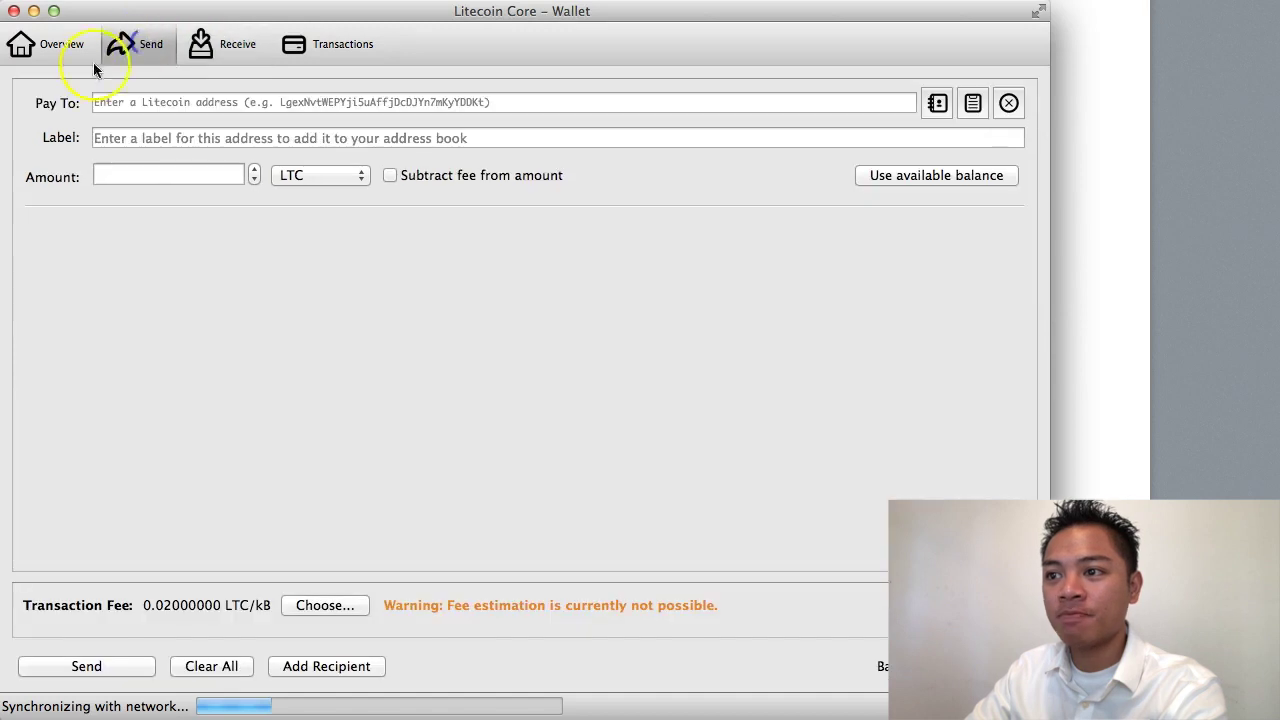
pyautogui.click(55, 56)
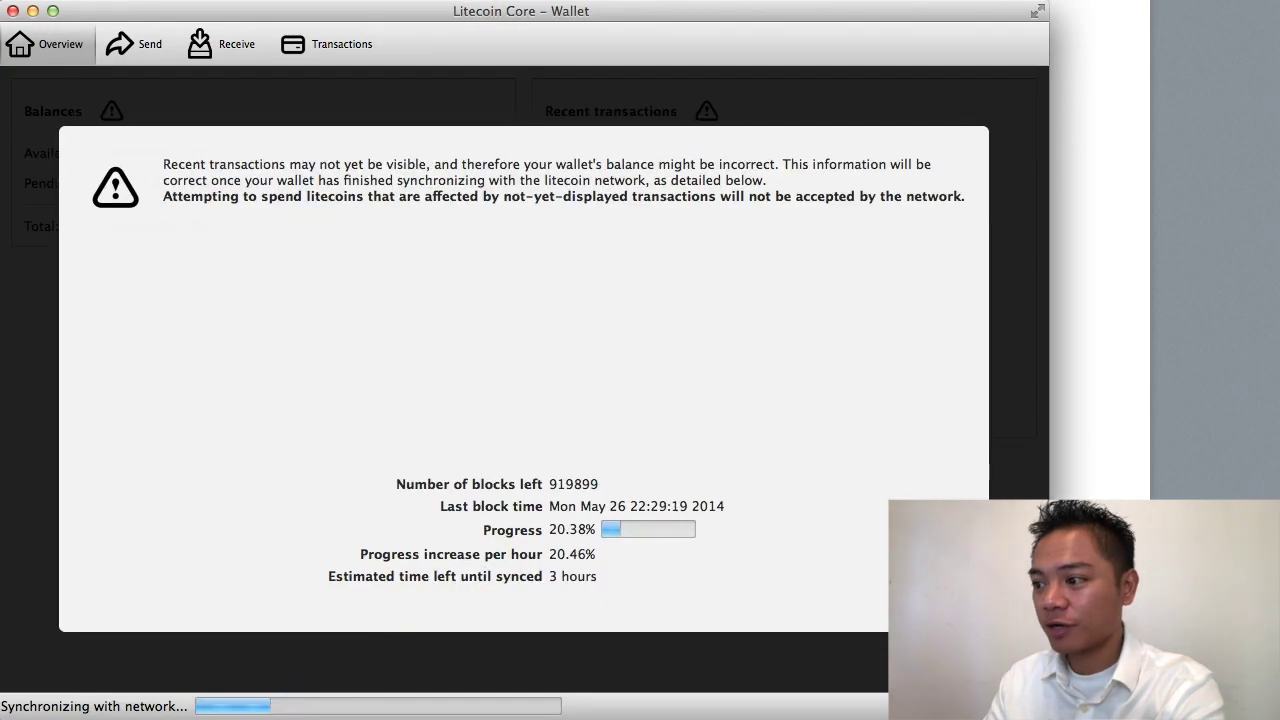
pyautogui.moveTo(1046, 717); pyautogui.dragTo(809, 571)
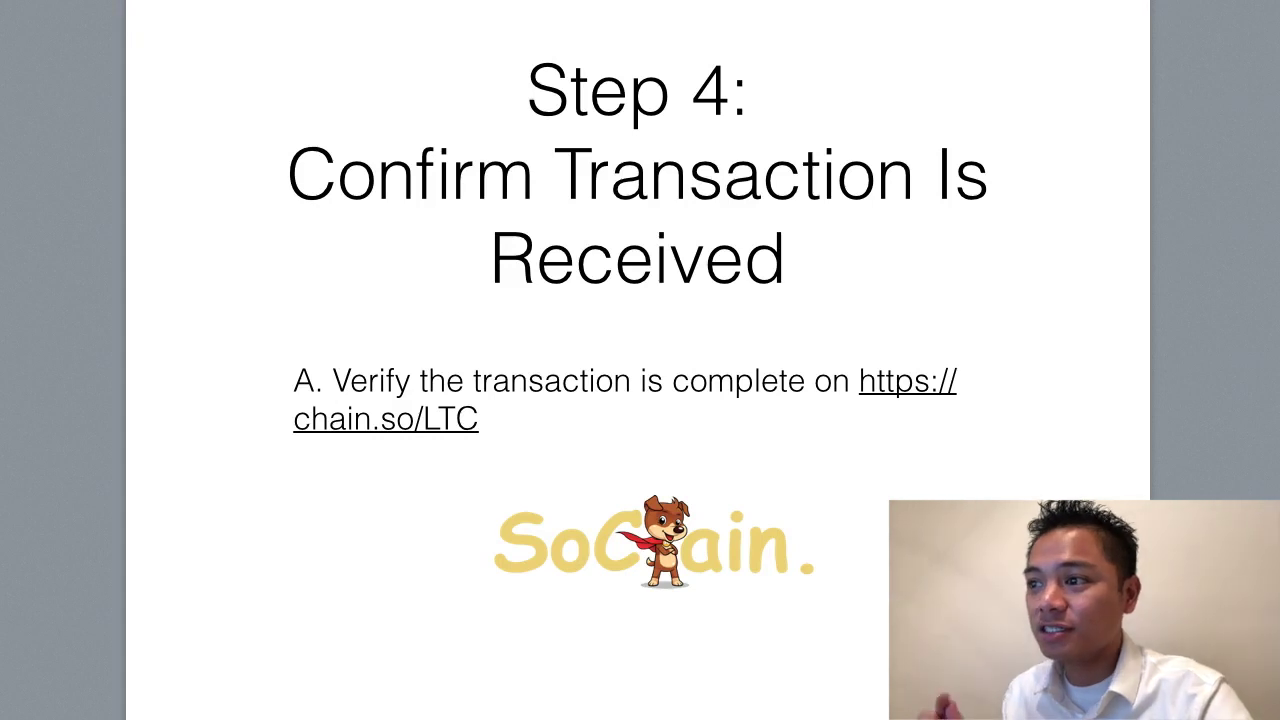
# Return to the browser and reload the Litecoin address details page on SoChain.
pyautogui.click(118, 422)
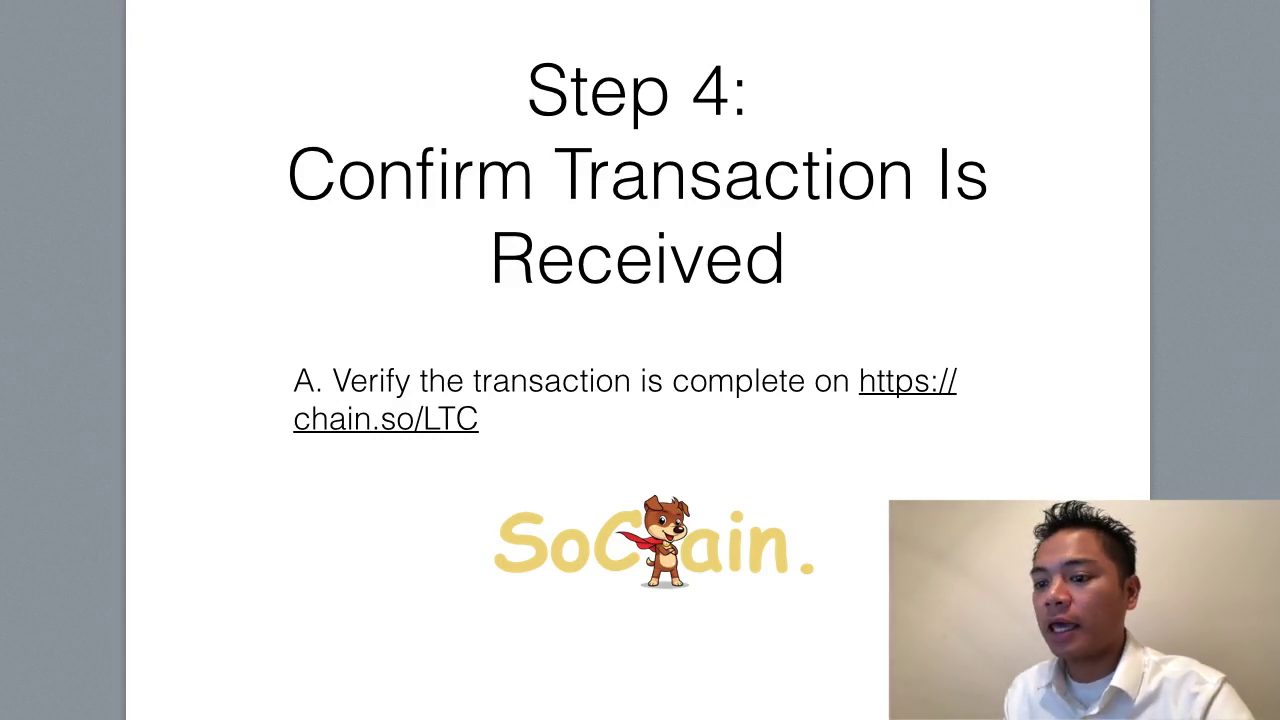
pyautogui.press('super+Tab')
pyautogui.click(527, 363)
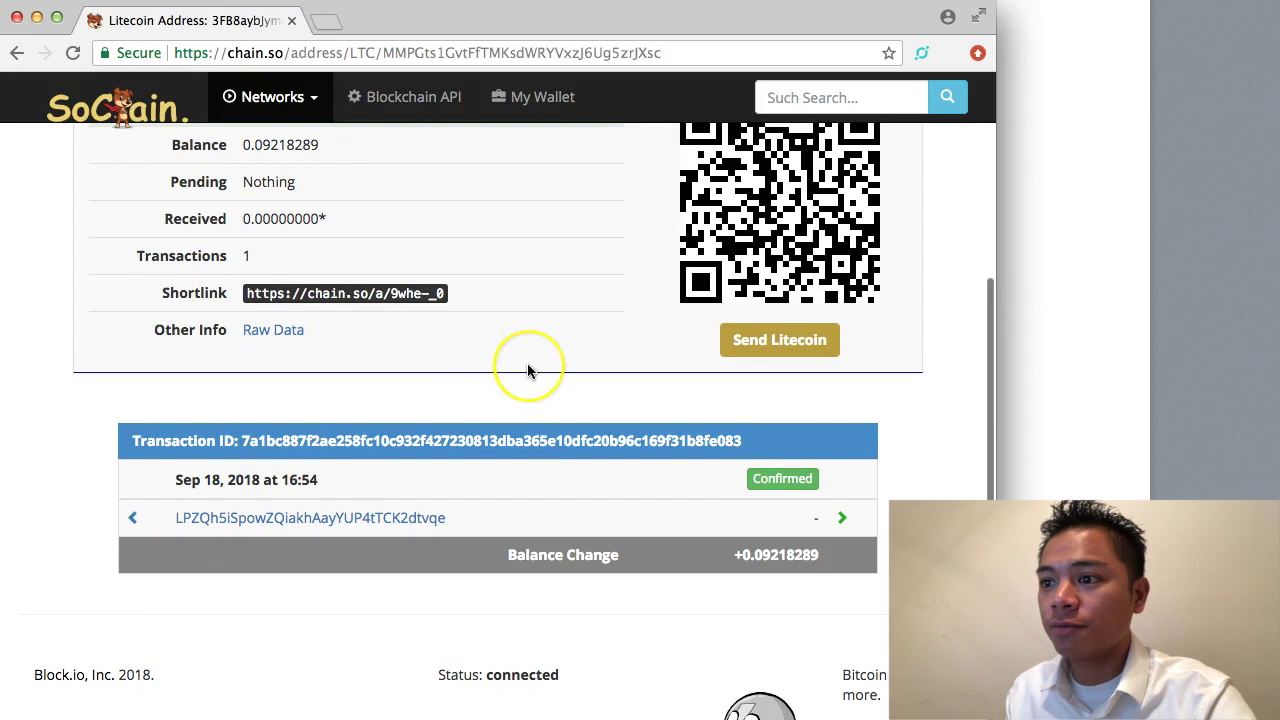
pyautogui.scroll(4, 527, 363)
pyautogui.scroll(2, 527, 372)
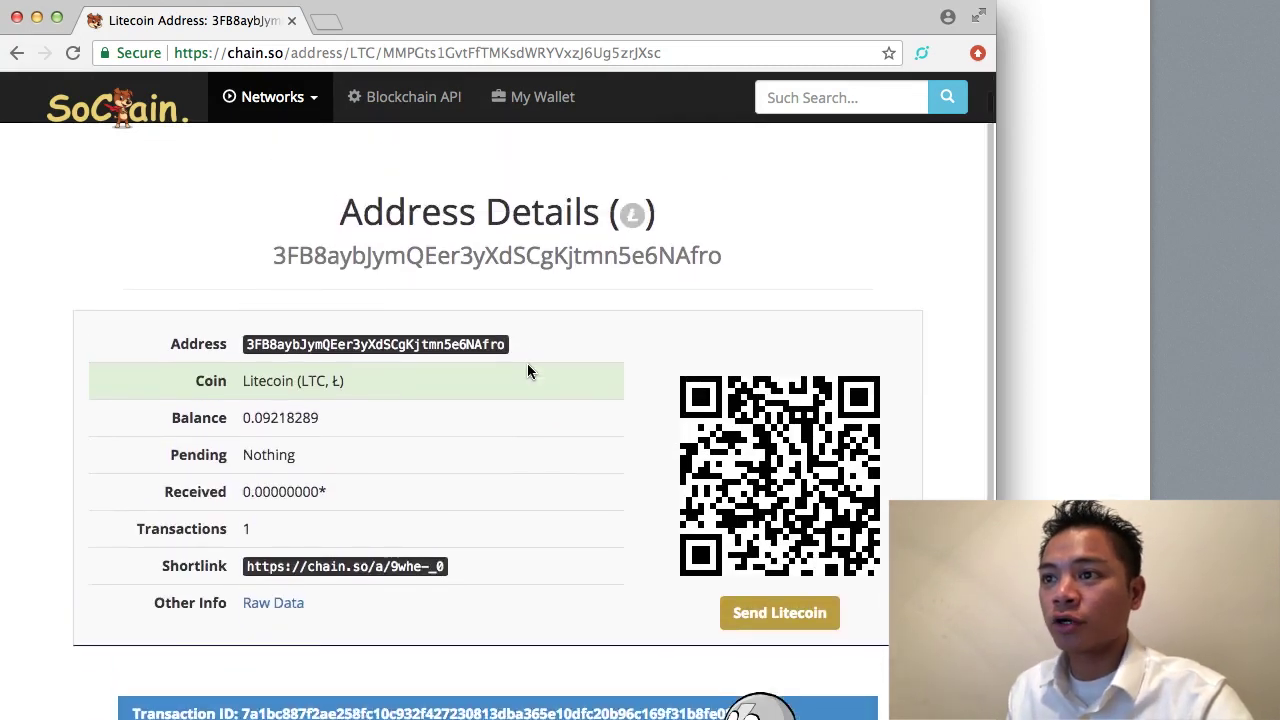
pyautogui.click(522, 365)
pyautogui.click(72, 52)
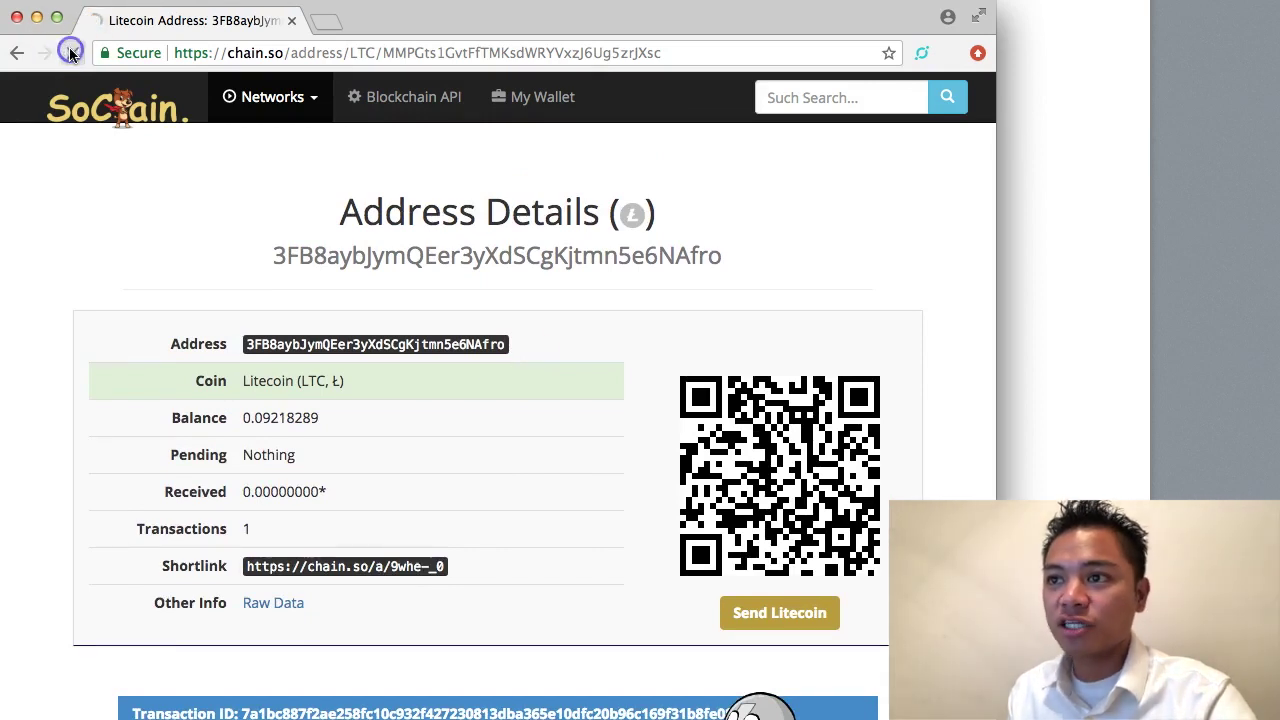
pyautogui.click(72, 52)
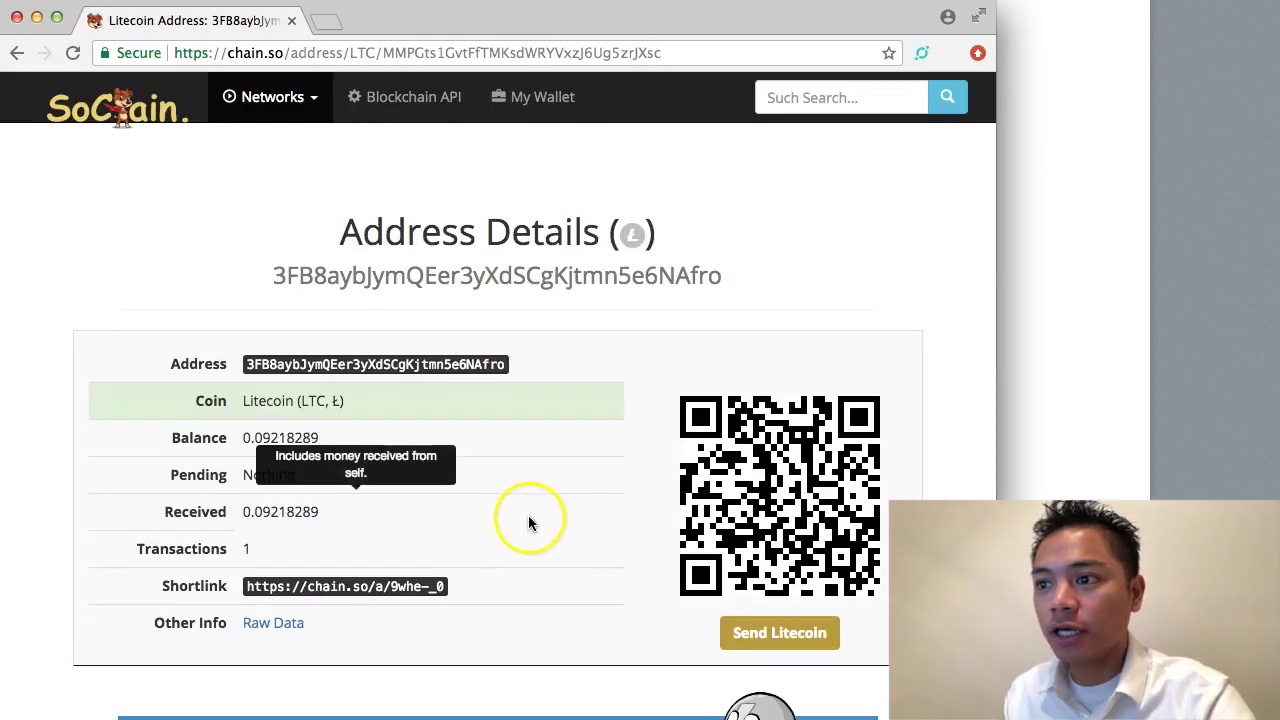
# Examine the refreshed address details, focusing on the received amount and the transaction entry.
pyautogui.scroll(-2, 500, 505)
pyautogui.scroll(-2, 435, 497)
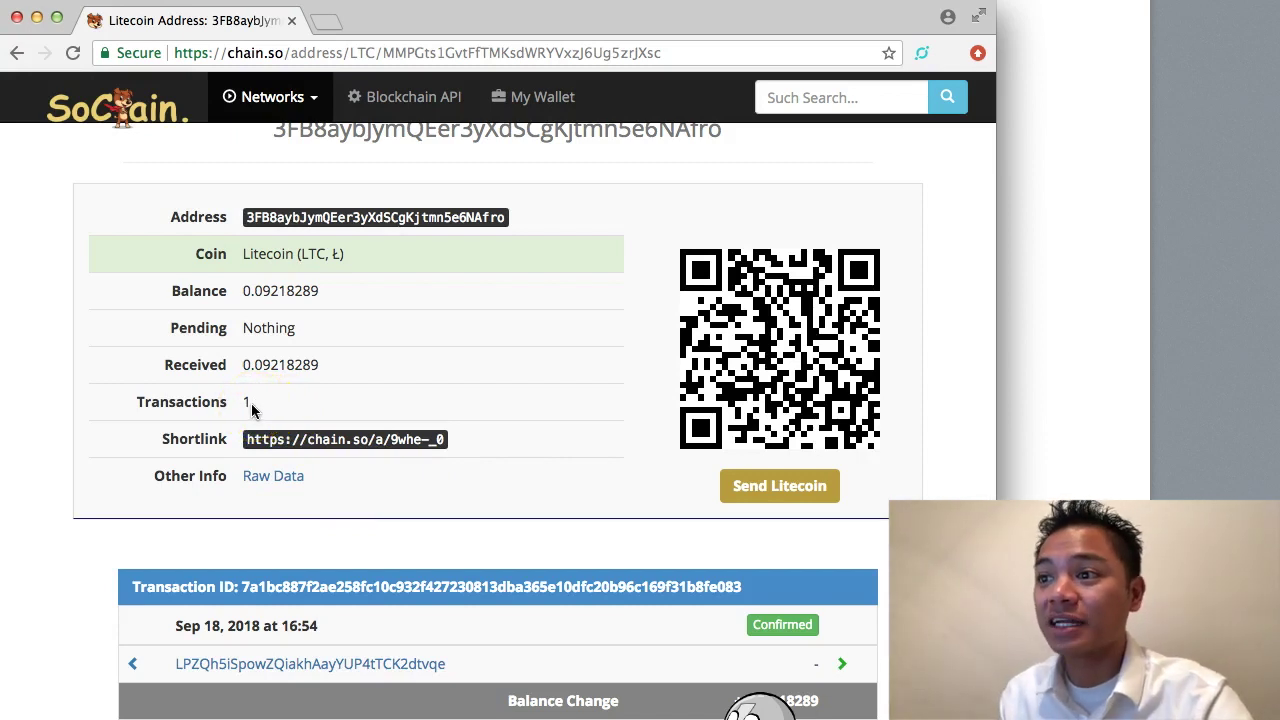
pyautogui.scroll(1, 251, 408)
pyautogui.moveTo(244, 381); pyautogui.dragTo(298, 384)
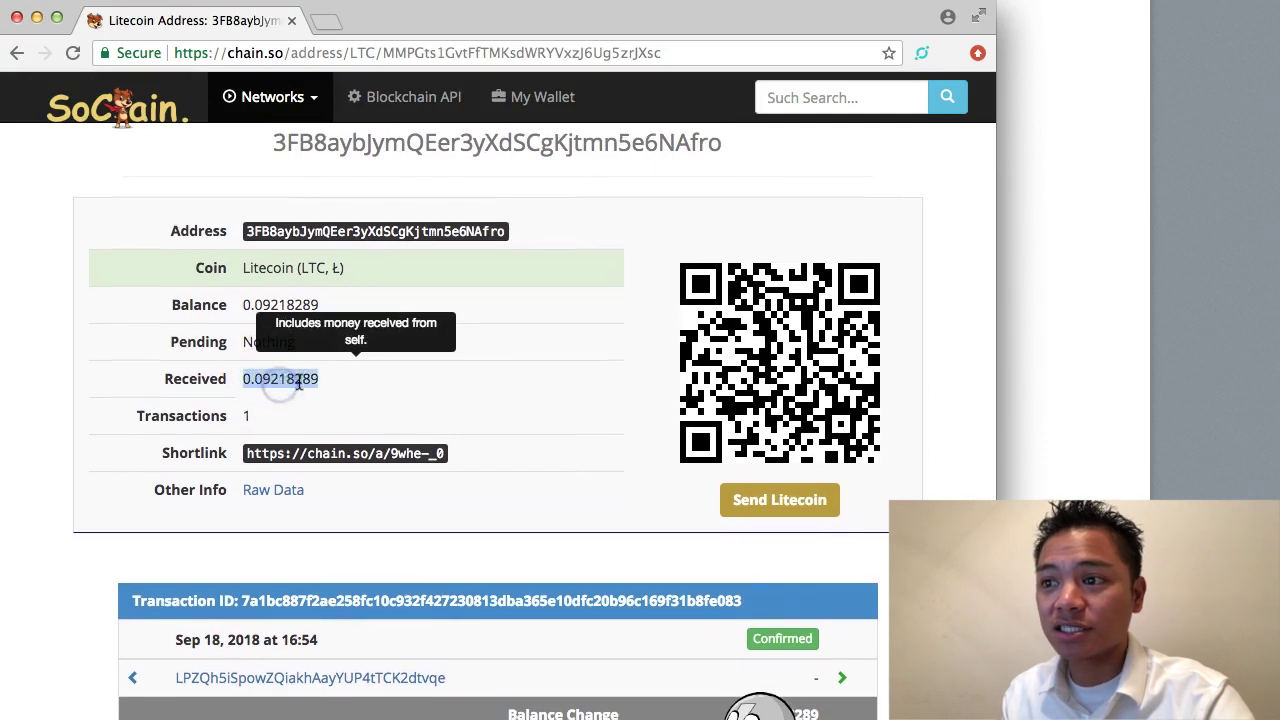
pyautogui.doubleClick(266, 382)
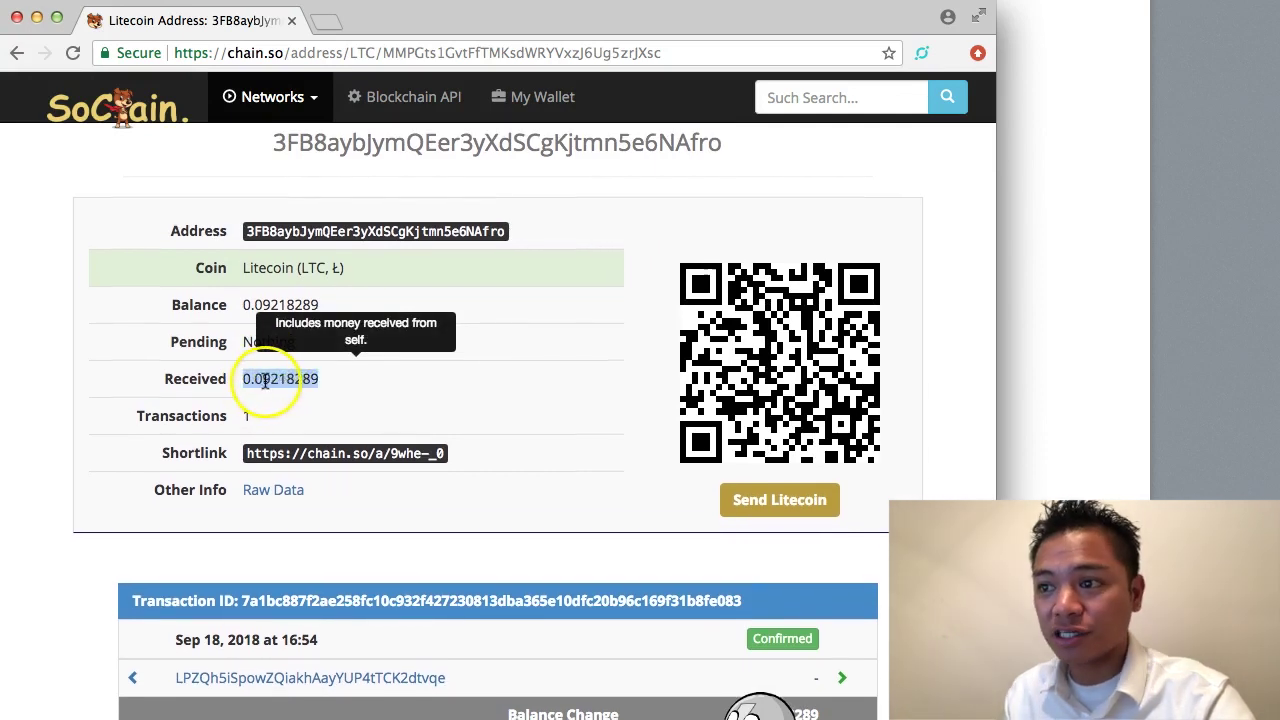
pyautogui.click(280, 378)
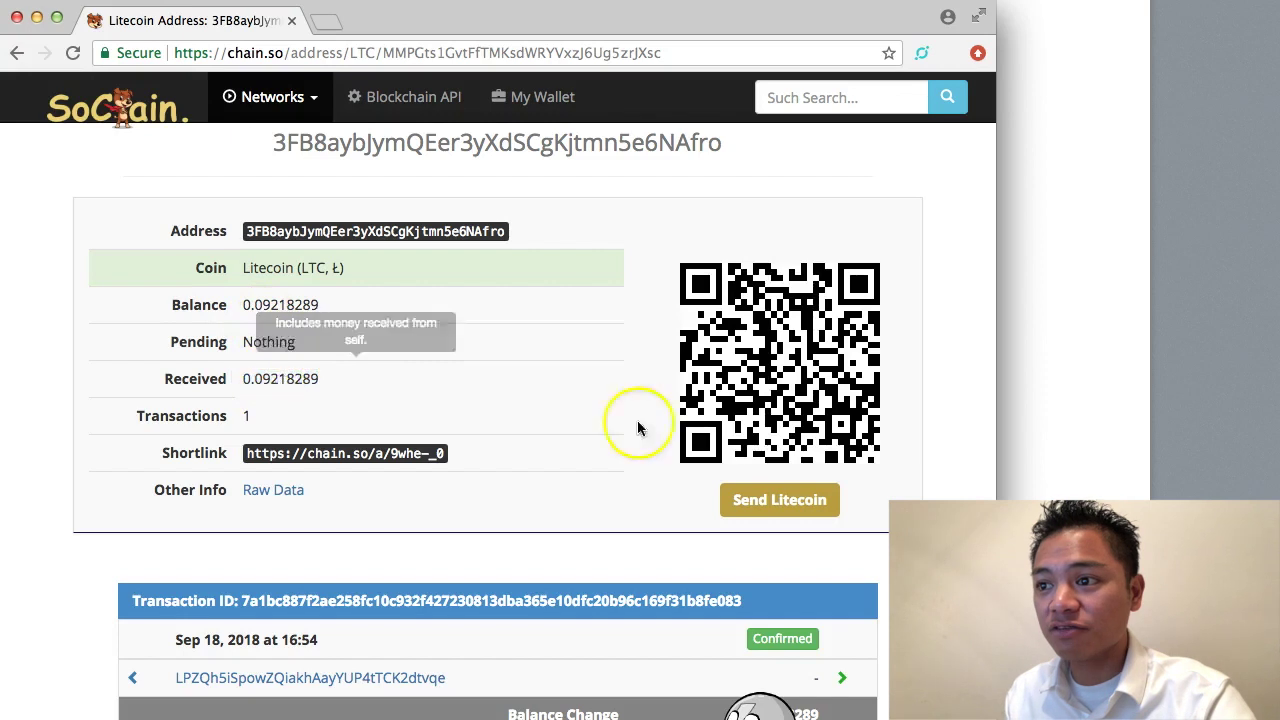
# Switch to Exodus and open the send form for the Litecoin wallet.
pyautogui.press('super+Tab')
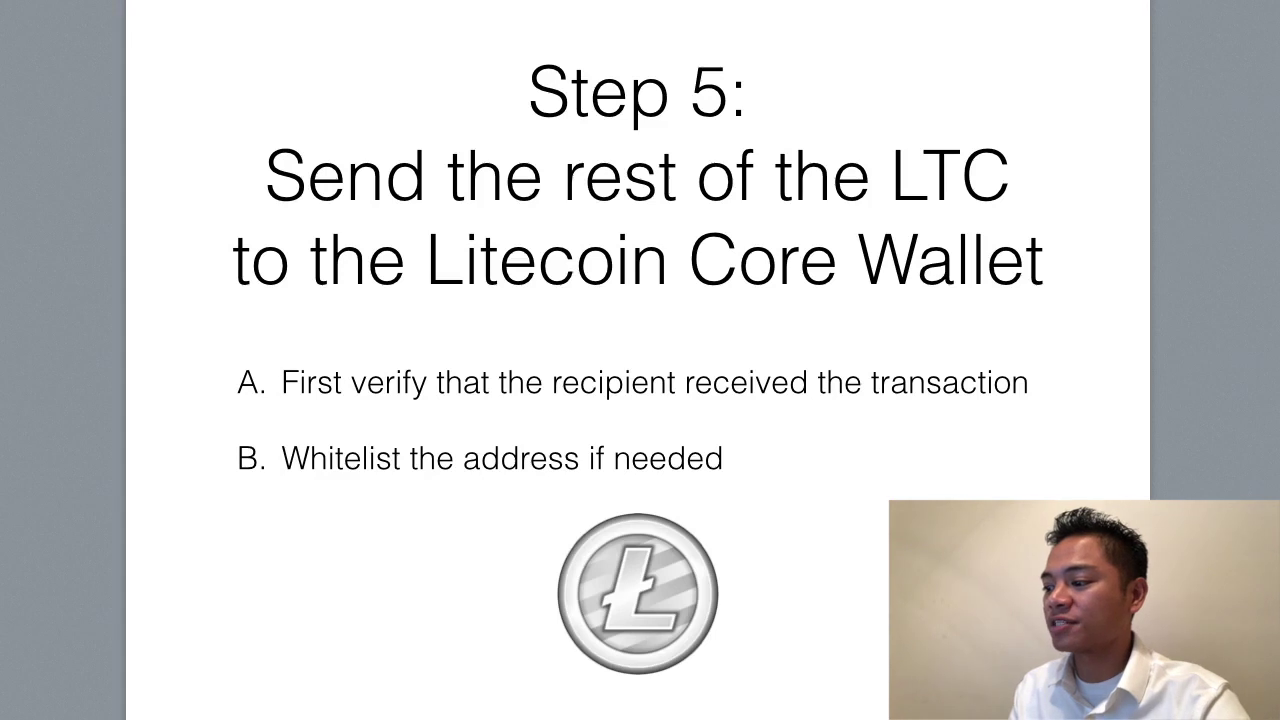
pyautogui.press('super+Tab')
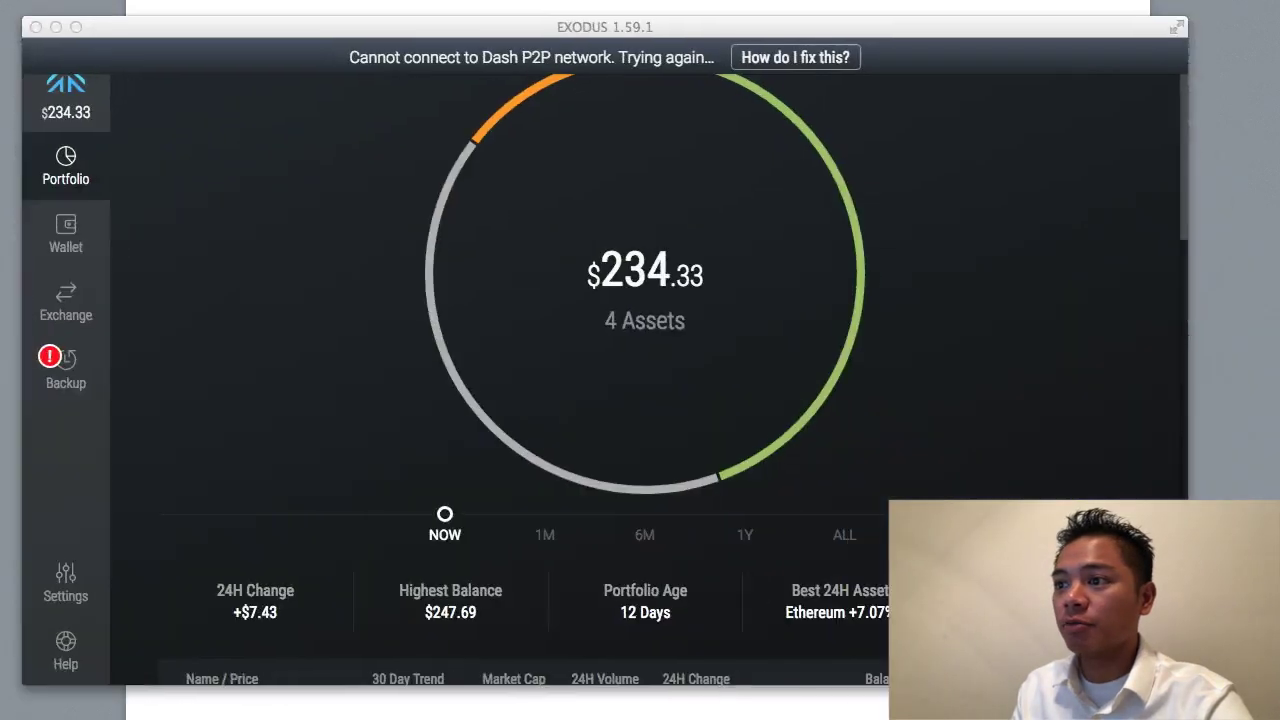
pyautogui.click(85, 167)
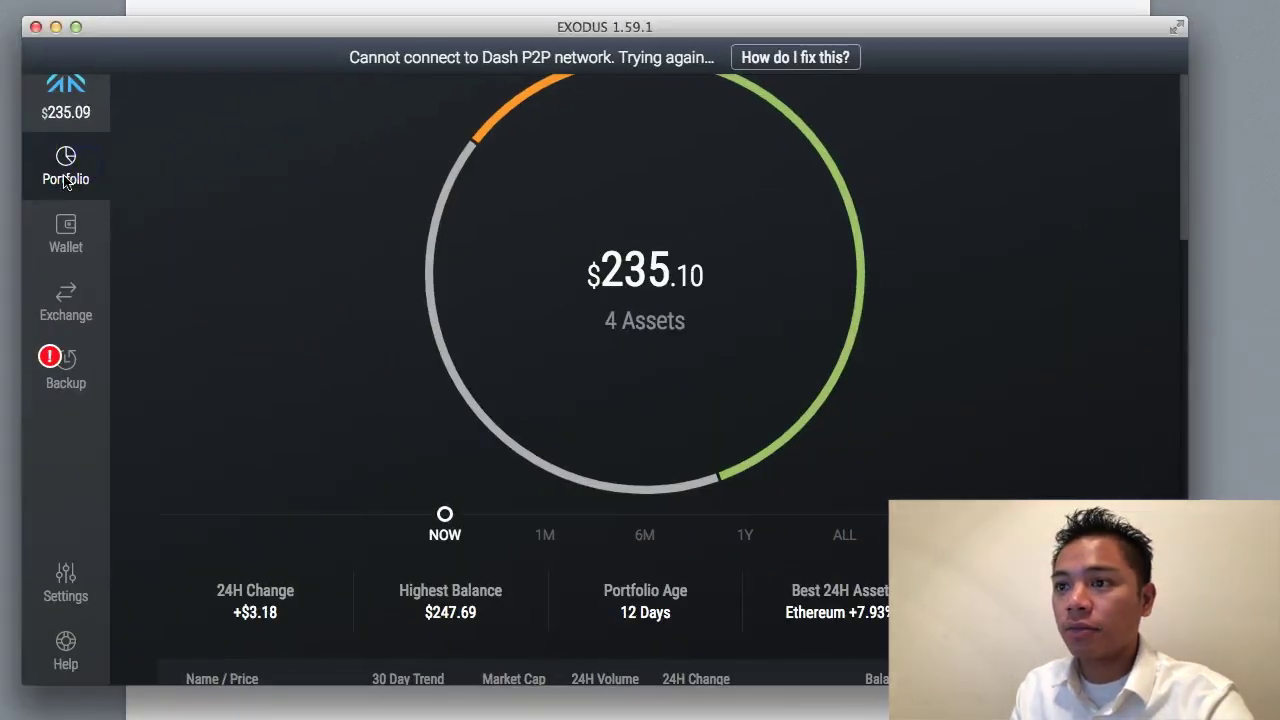
pyautogui.click(65, 237)
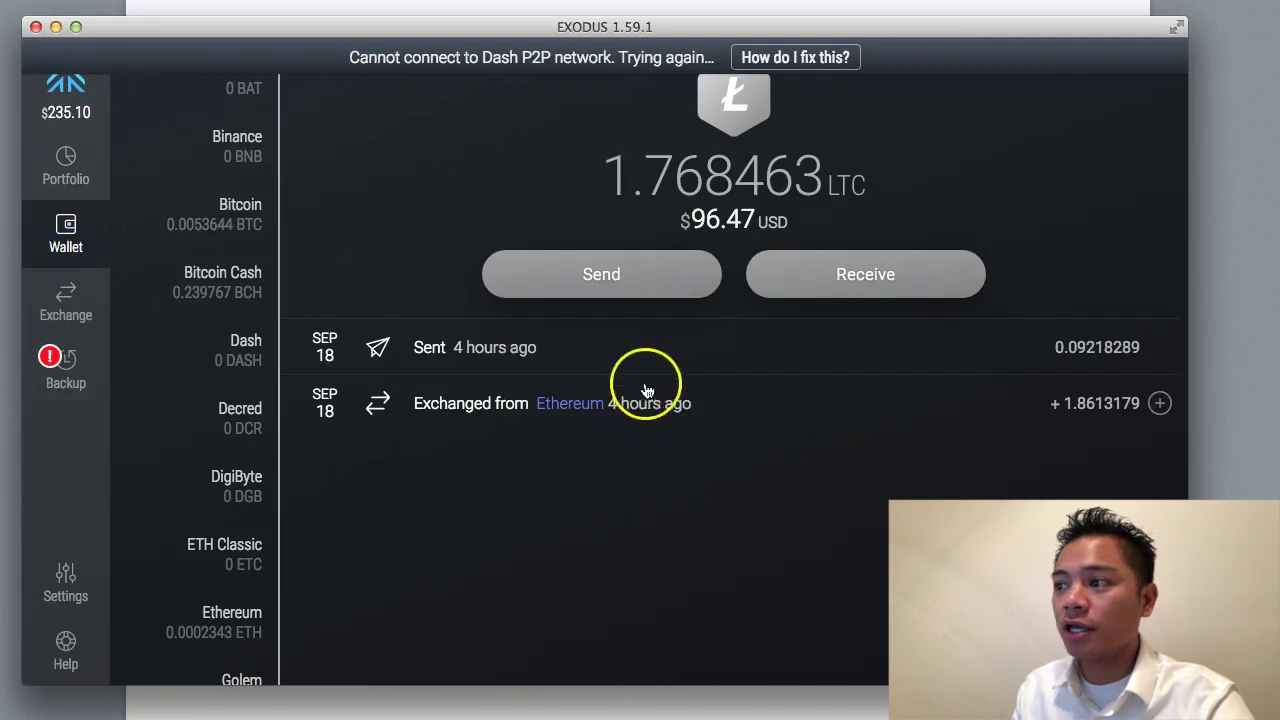
pyautogui.click(632, 279)
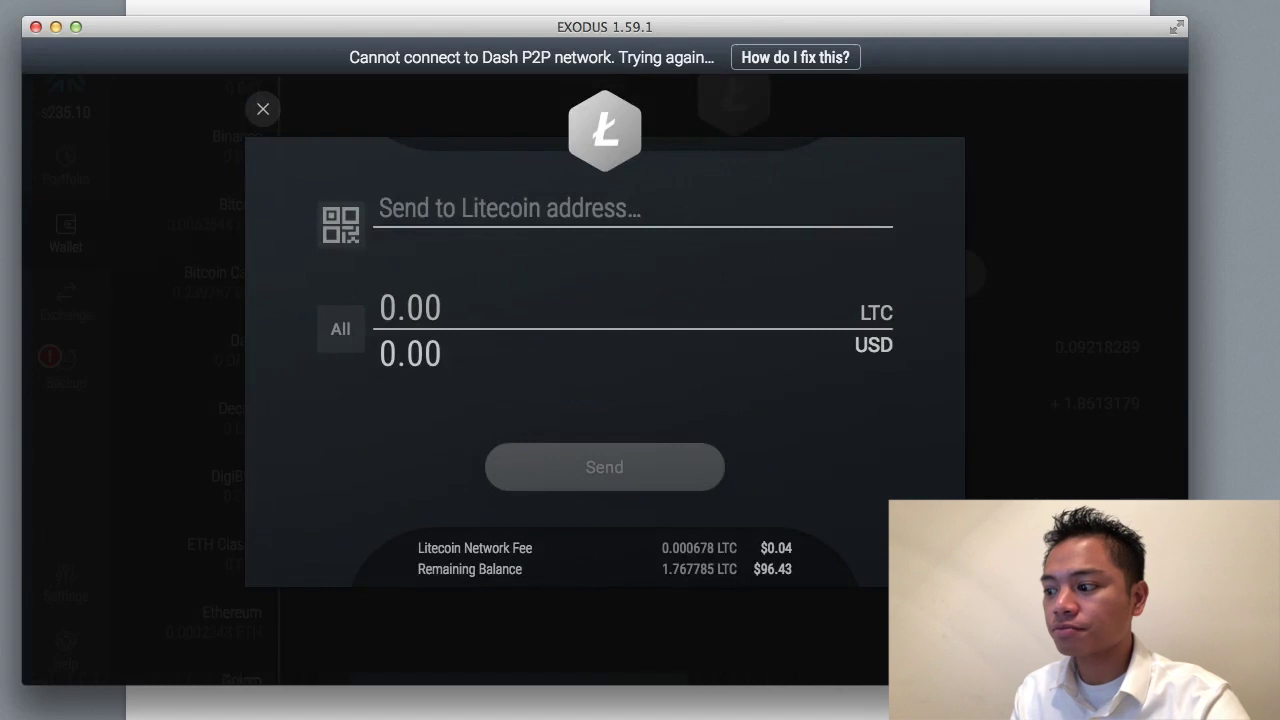
# Switch to Litecoin Core and generate a new receiving payment request with all optional fields left blank.
pyautogui.press('super+Tab')
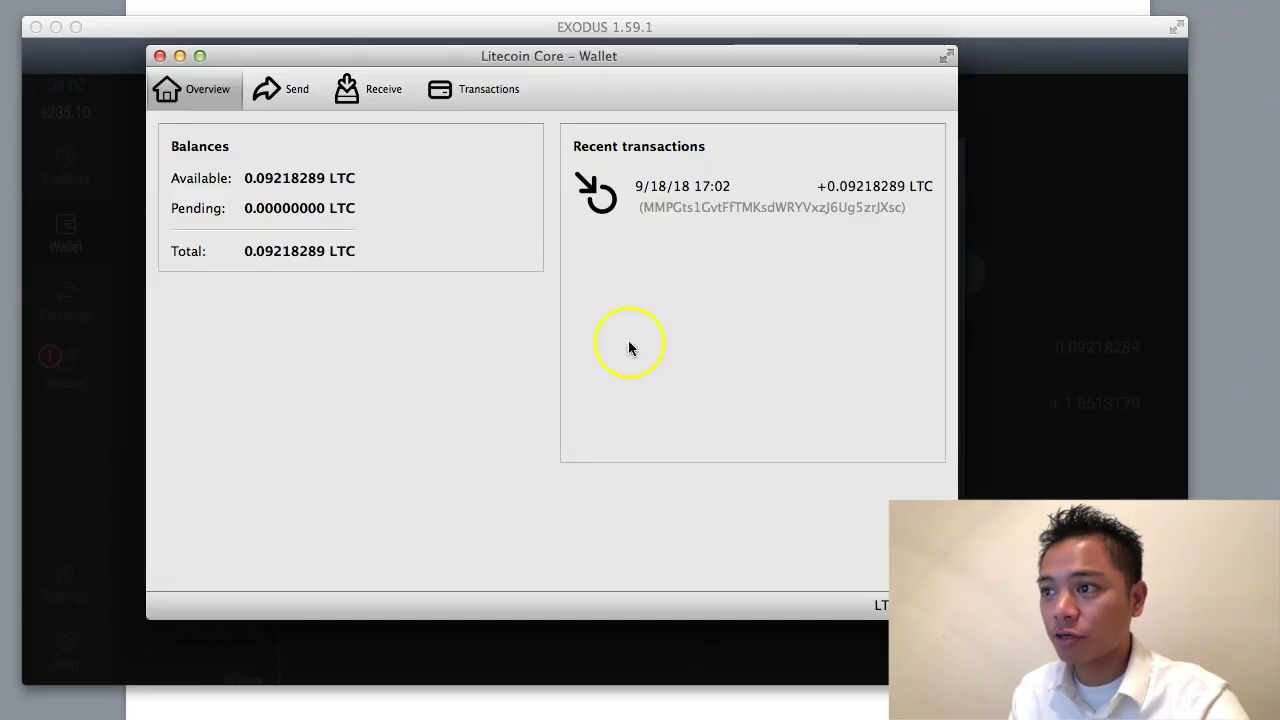
pyautogui.click(370, 89)
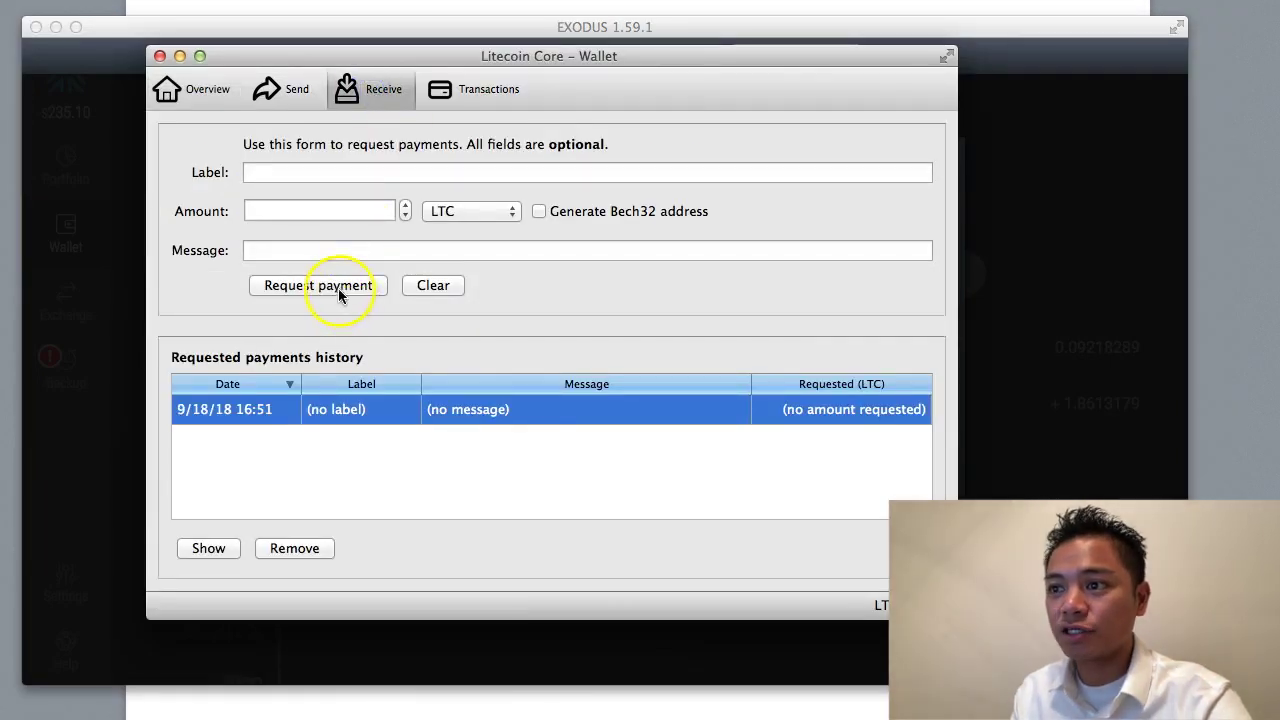
pyautogui.click(334, 287)
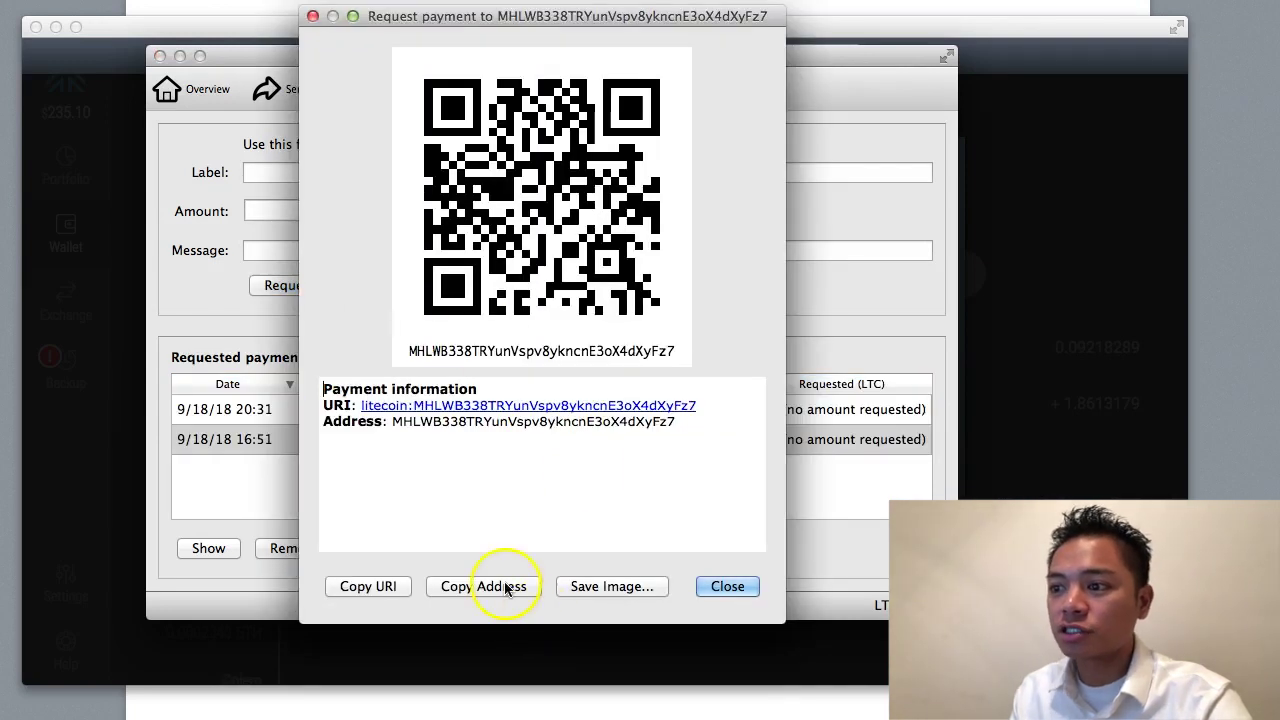
# Copy the new Litecoin Core receiving address into the Exodus send form and set the amount to the full 1.76778501 LTC.
pyautogui.click(500, 587)
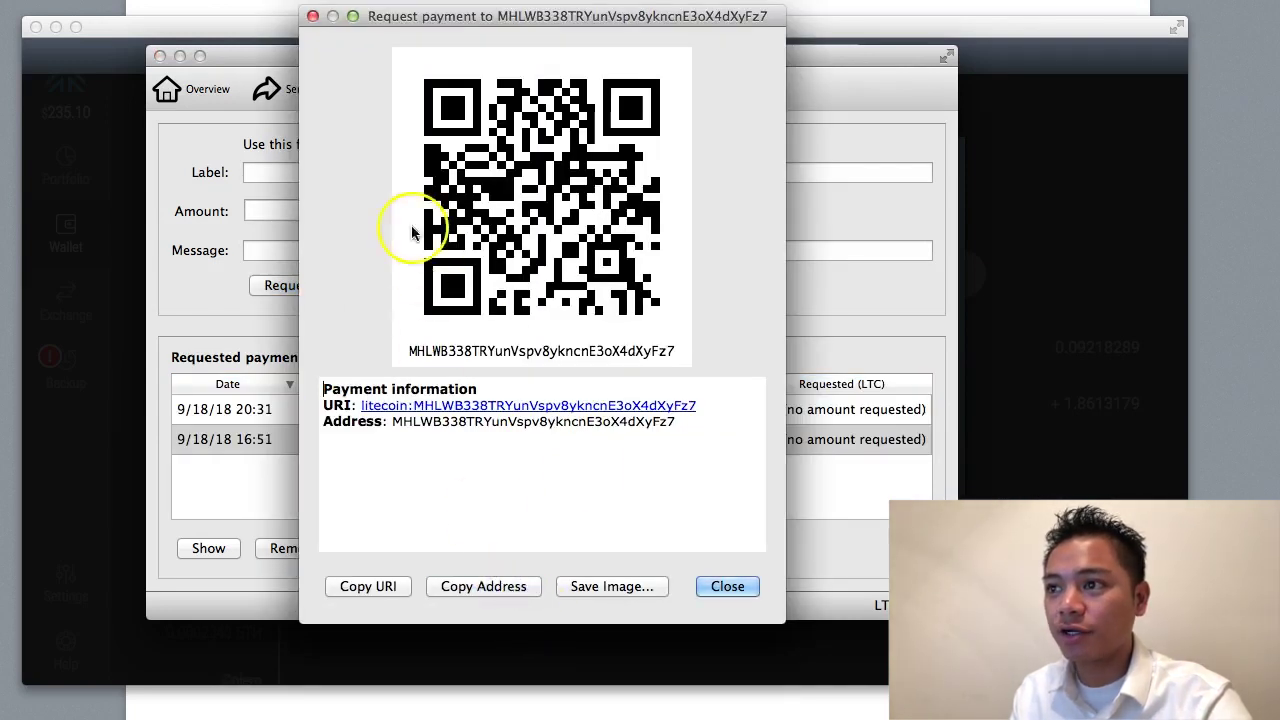
pyautogui.click(1143, 391)
pyautogui.rightClick(516, 218)
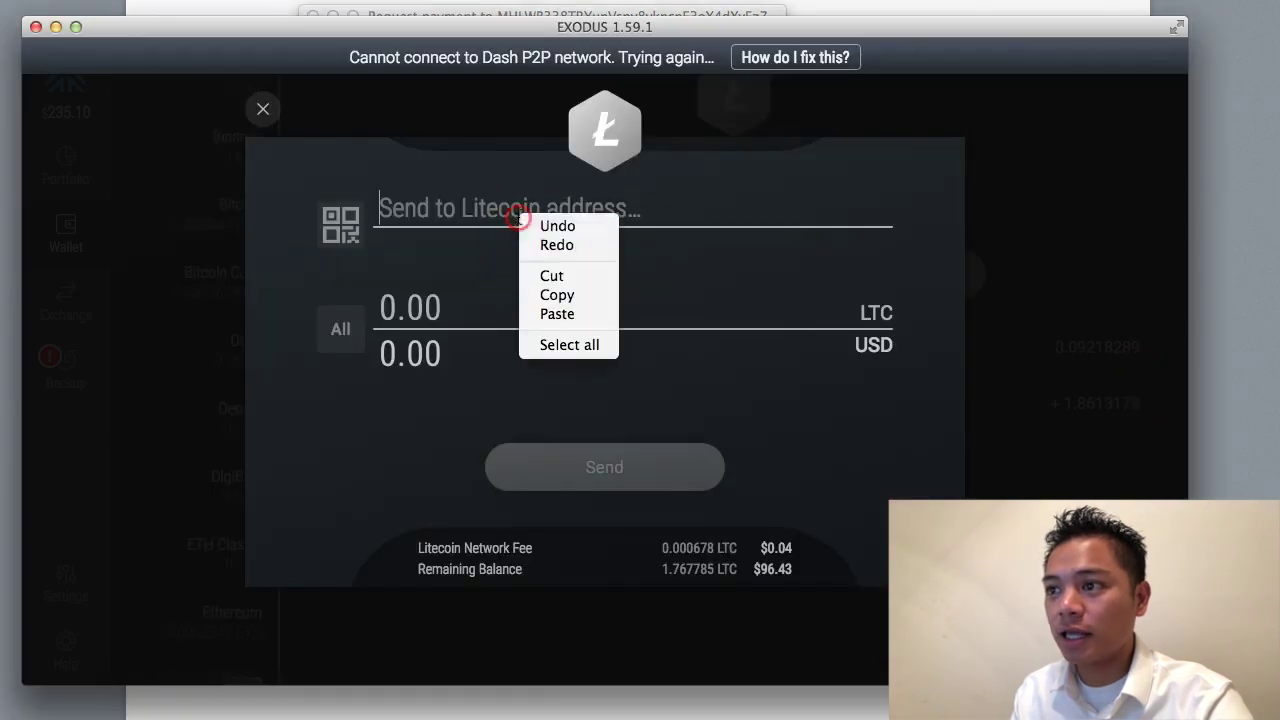
pyautogui.click(576, 316)
pyautogui.click(339, 331)
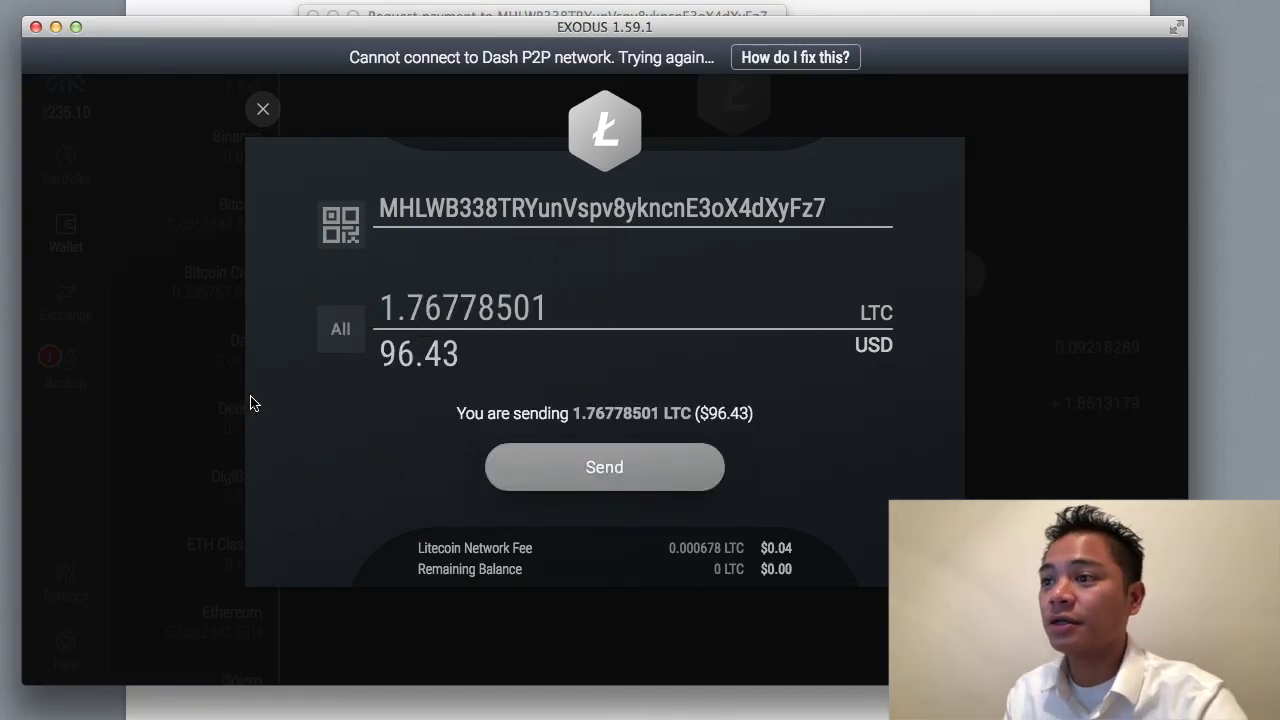
# Send the 1.76778501 LTC from Exodus, confirm the transfer, and dismiss the result message.
pyautogui.click(632, 470)
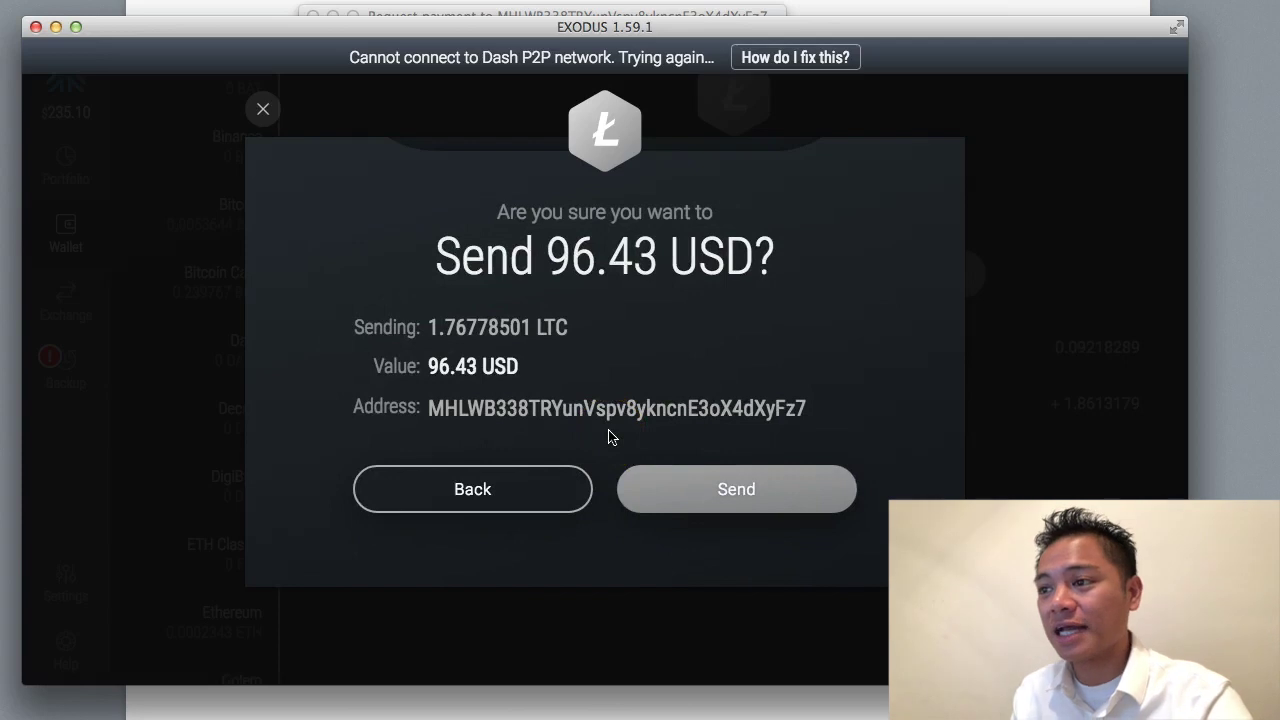
pyautogui.click(753, 488)
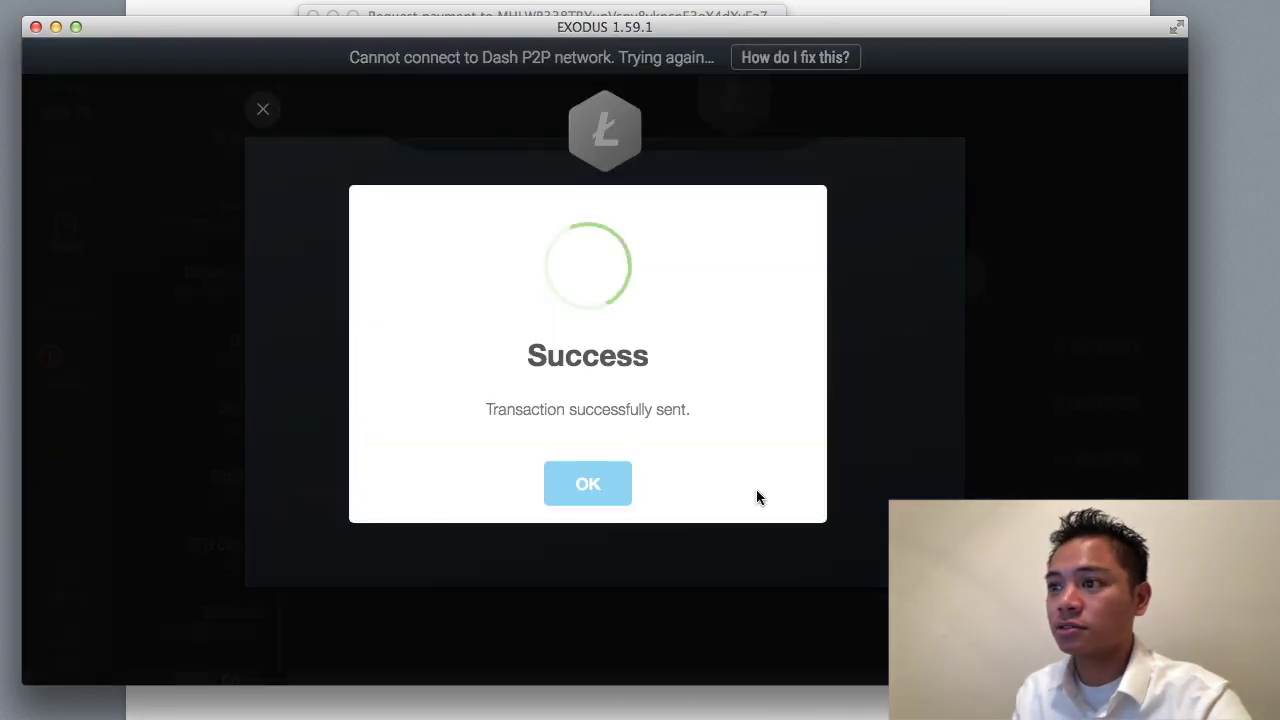
pyautogui.click(606, 500)
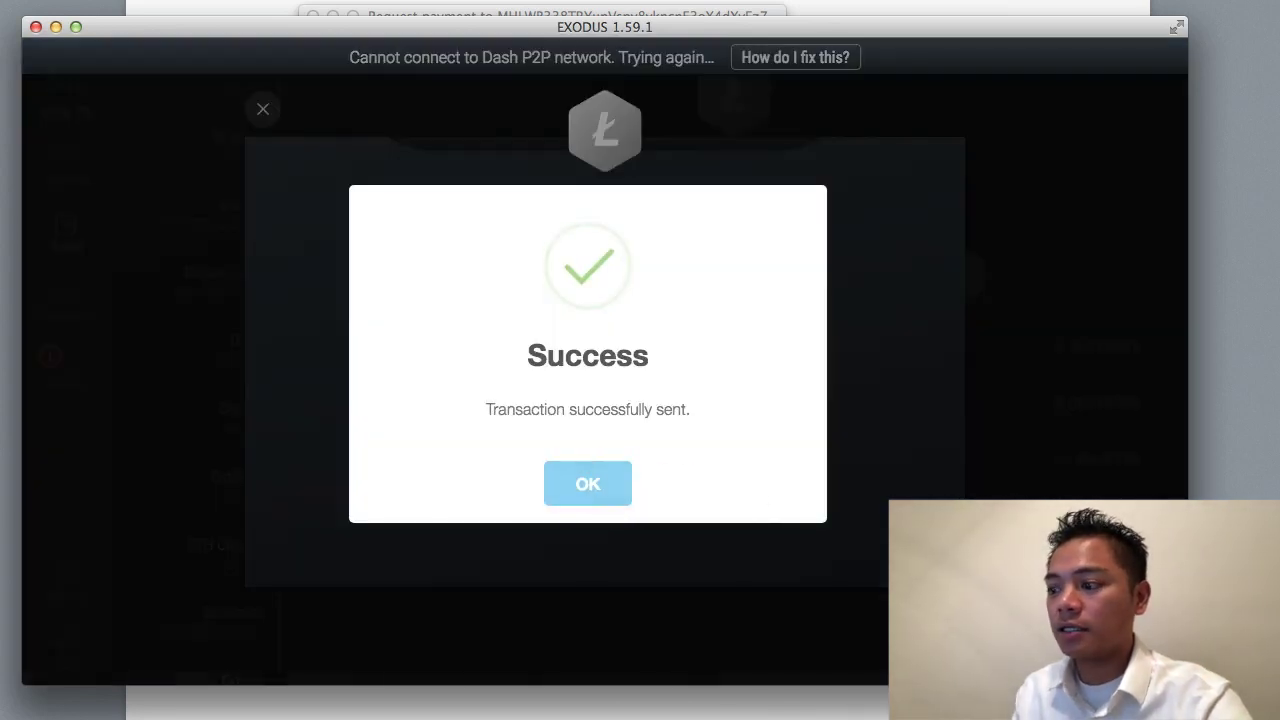
# Switch to Litecoin Core, close the payment request, and examine the pending balance and recent transactions in the wallet overview.
pyautogui.press('super+Tab')
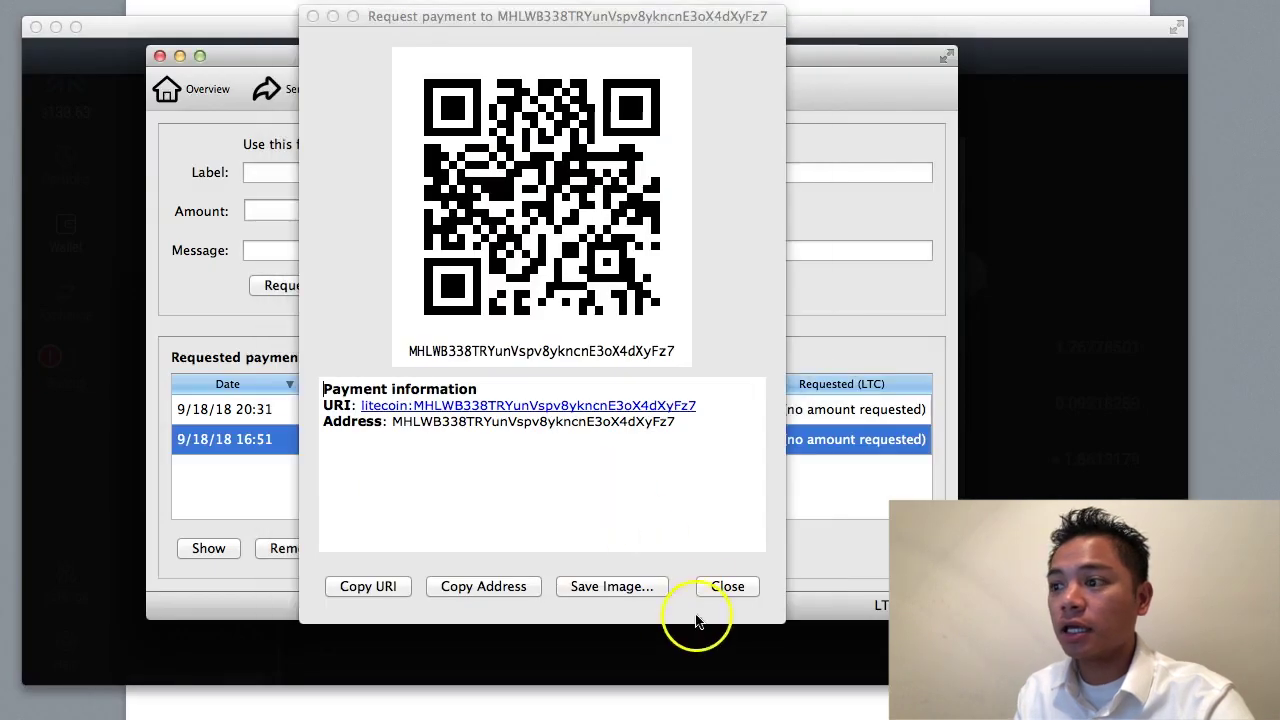
pyautogui.click(716, 590)
pyautogui.click(167, 93)
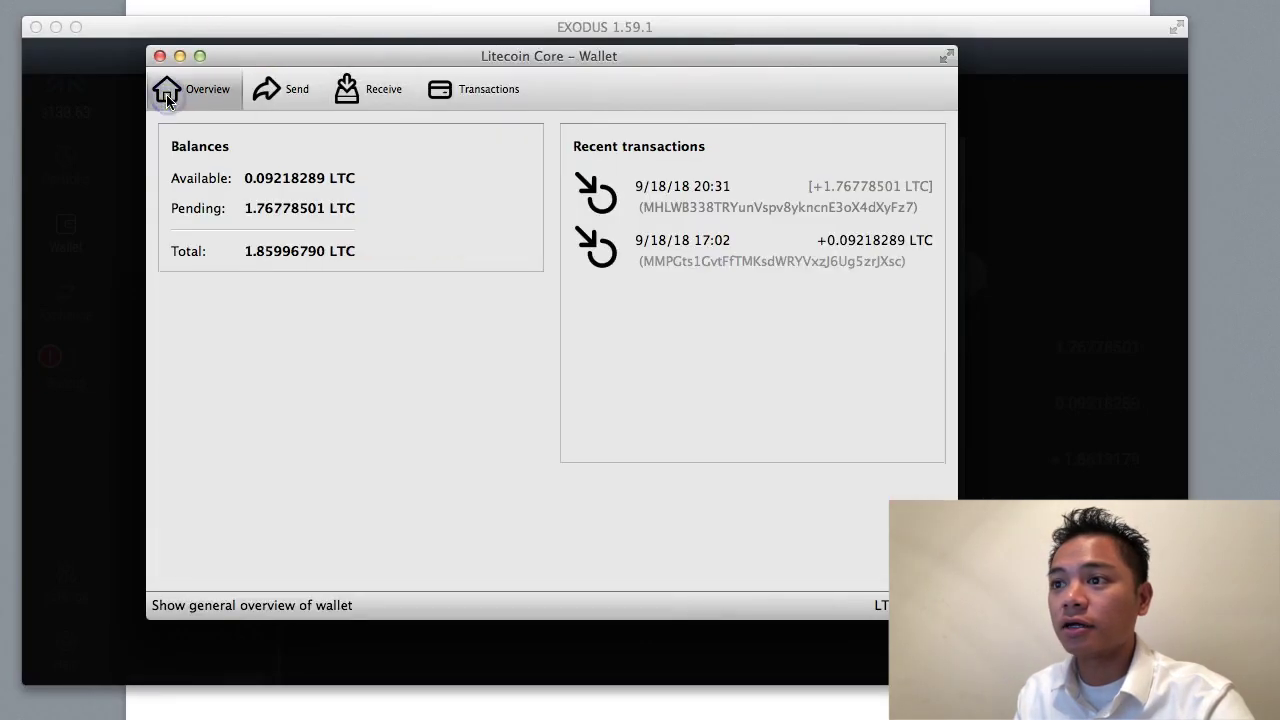
pyautogui.click(776, 190)
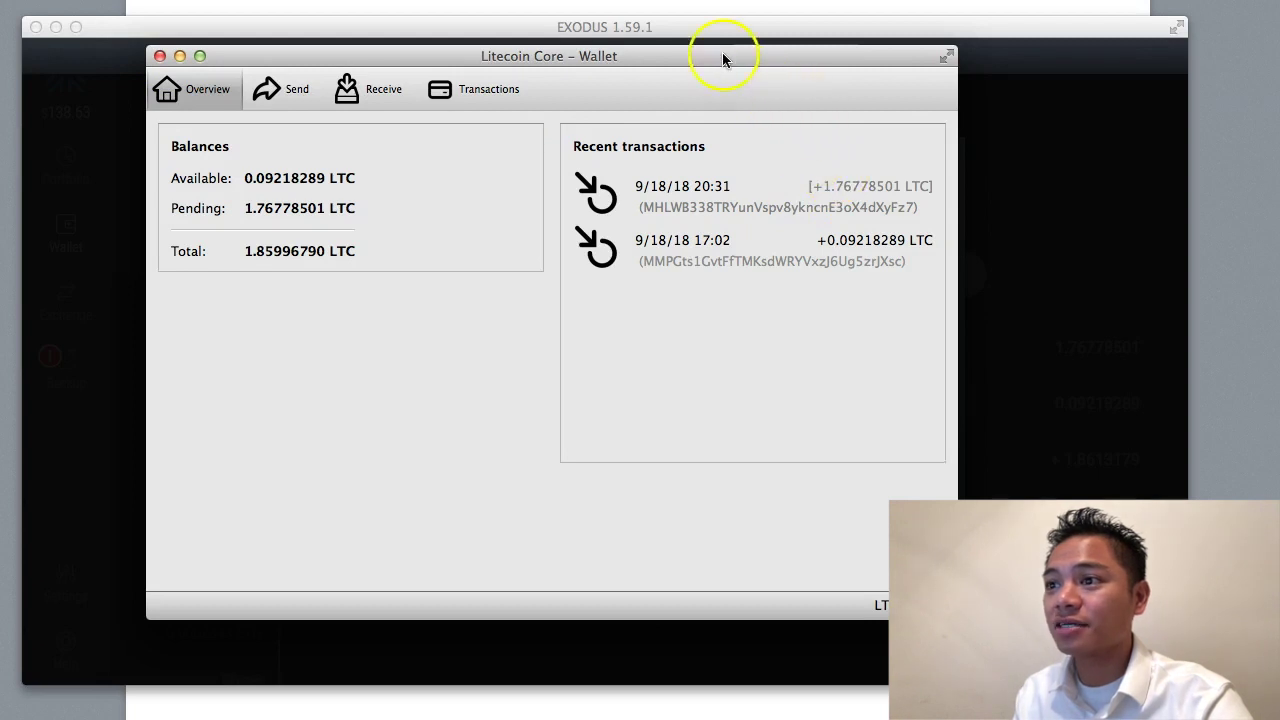
pyautogui.moveTo(722, 57); pyautogui.dragTo(780, 91)
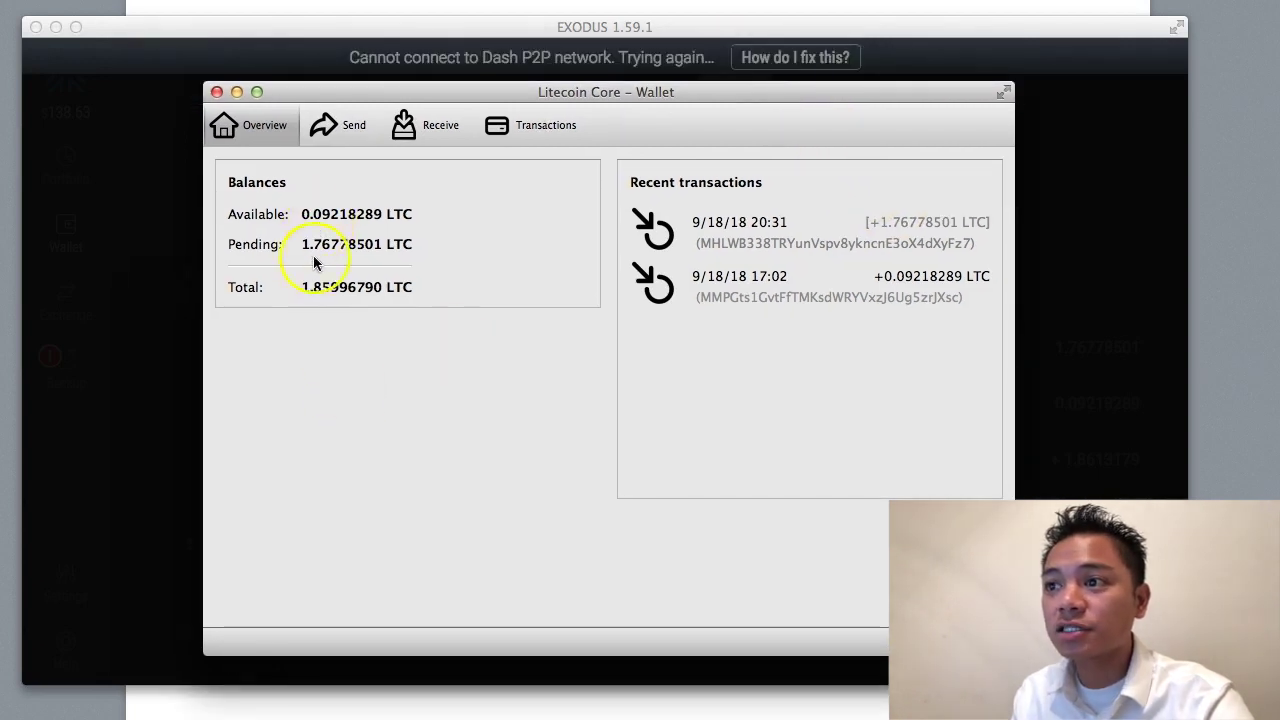
pyautogui.moveTo(298, 247); pyautogui.dragTo(390, 243)
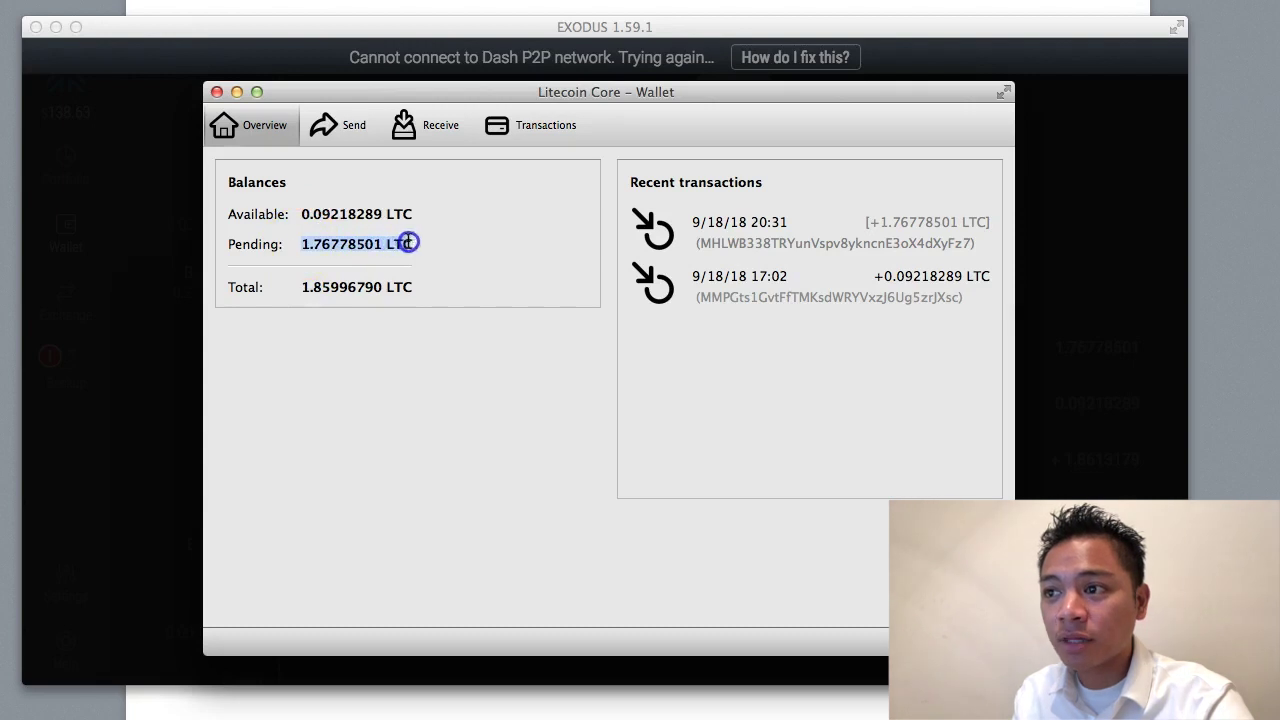
pyautogui.click(236, 261)
pyautogui.moveTo(286, 250); pyautogui.dragTo(428, 243)
pyautogui.click(404, 247)
pyautogui.click(333, 308)
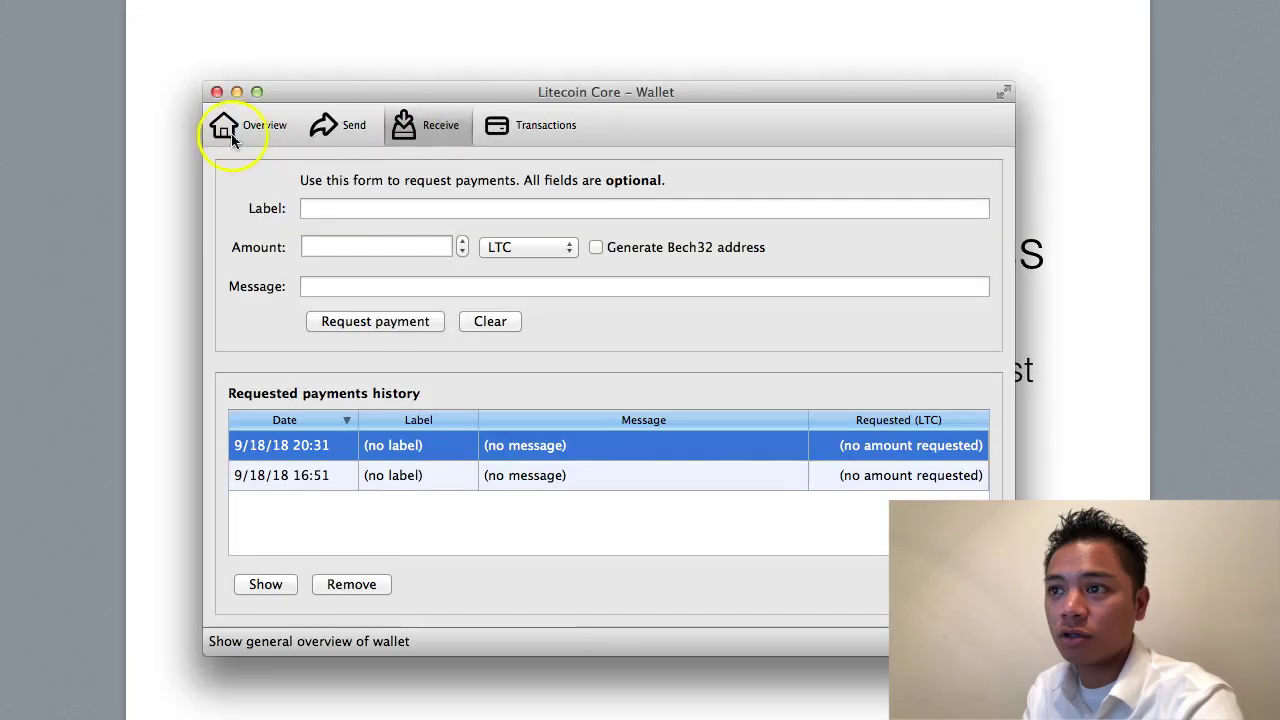
# Reopen the 9/18/18 20:31 entry from the requested payments history and copy its receiving address.
pyautogui.click(223, 133)
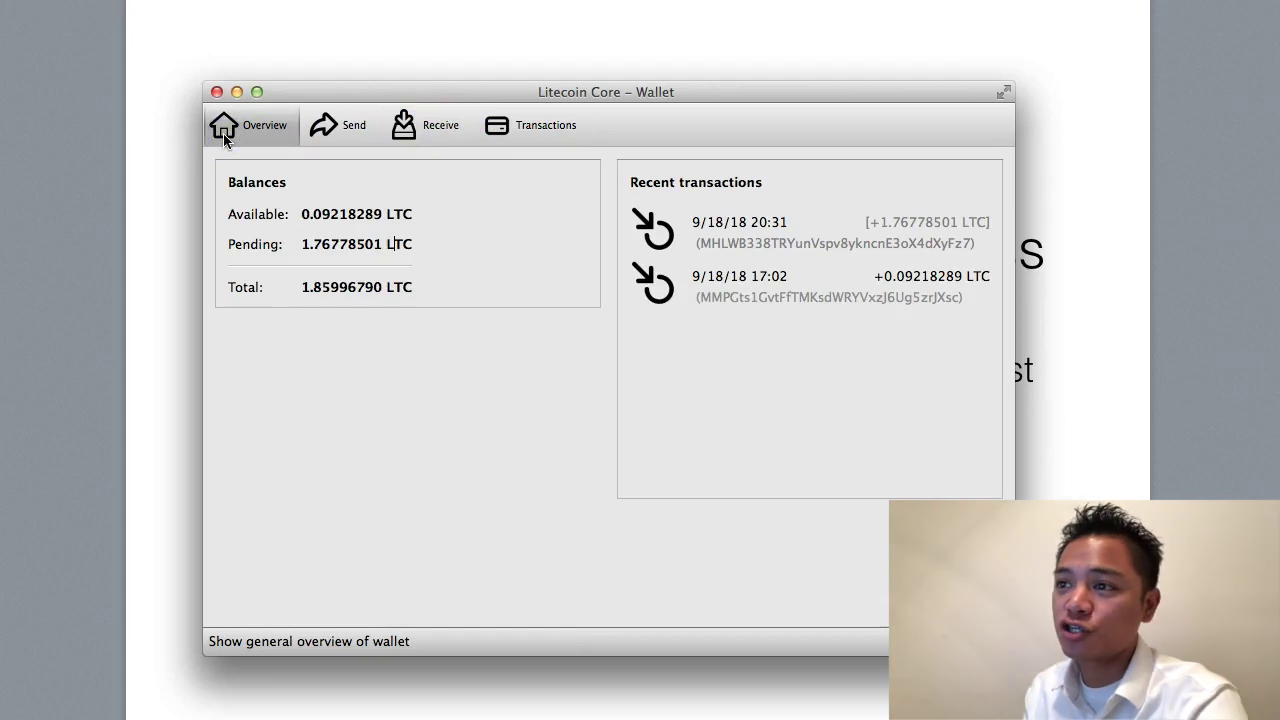
pyautogui.click(441, 128)
pyautogui.click(580, 450)
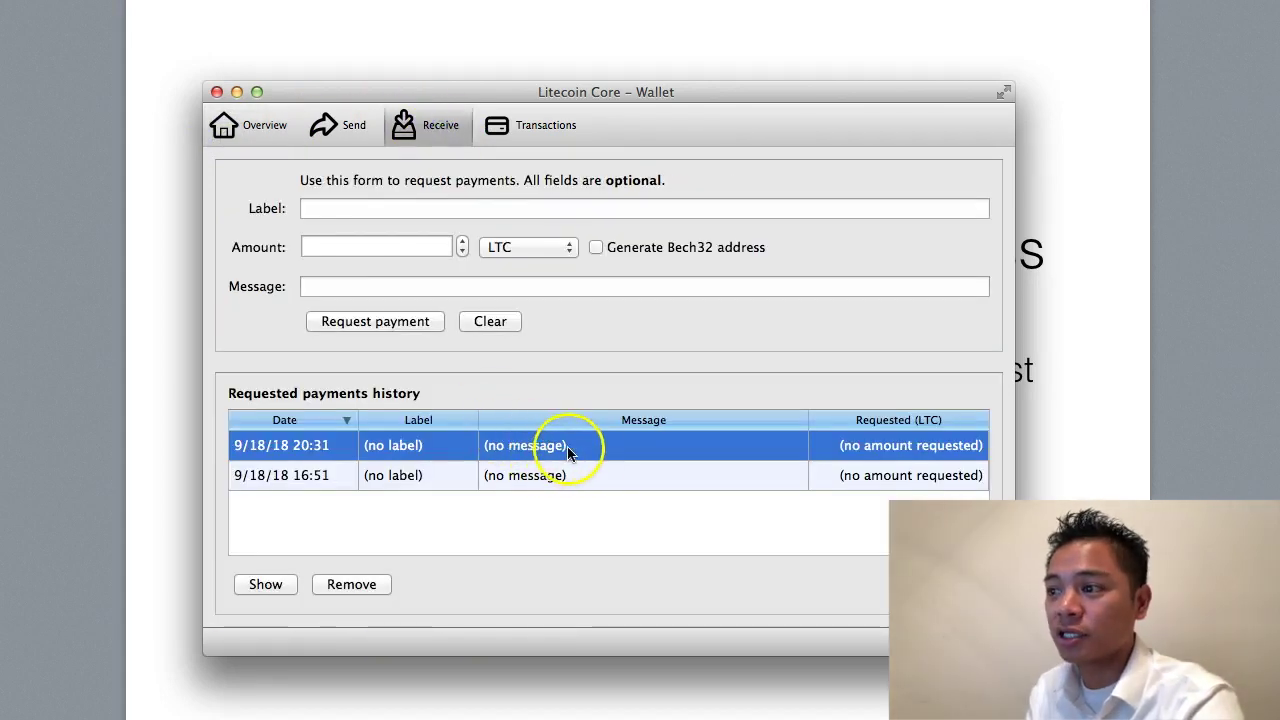
pyautogui.click(588, 452)
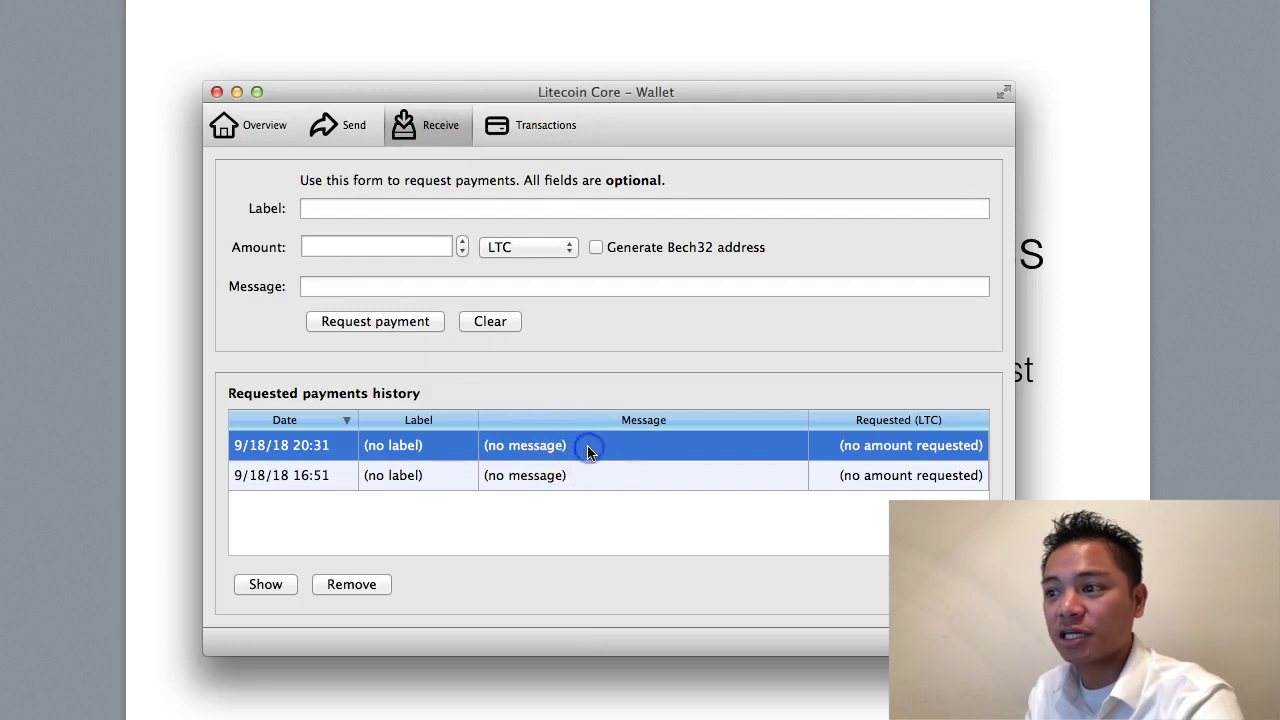
pyautogui.doubleClick(588, 452)
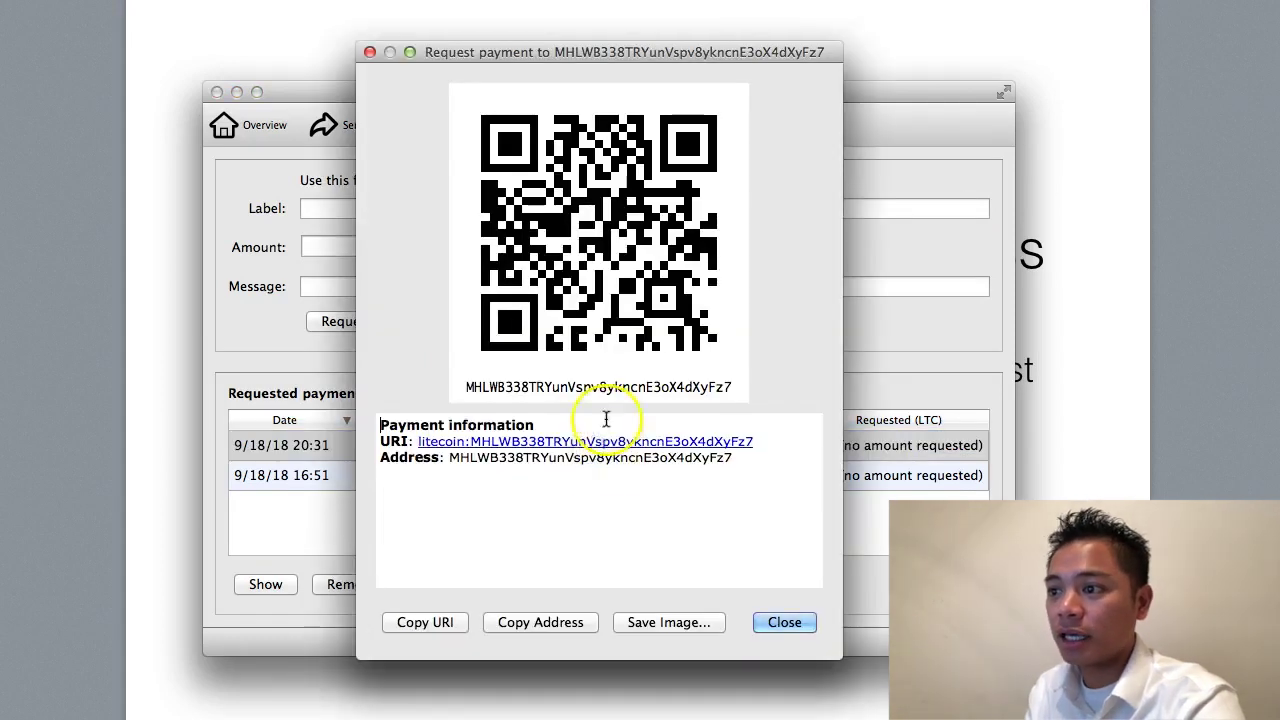
pyautogui.click(549, 632)
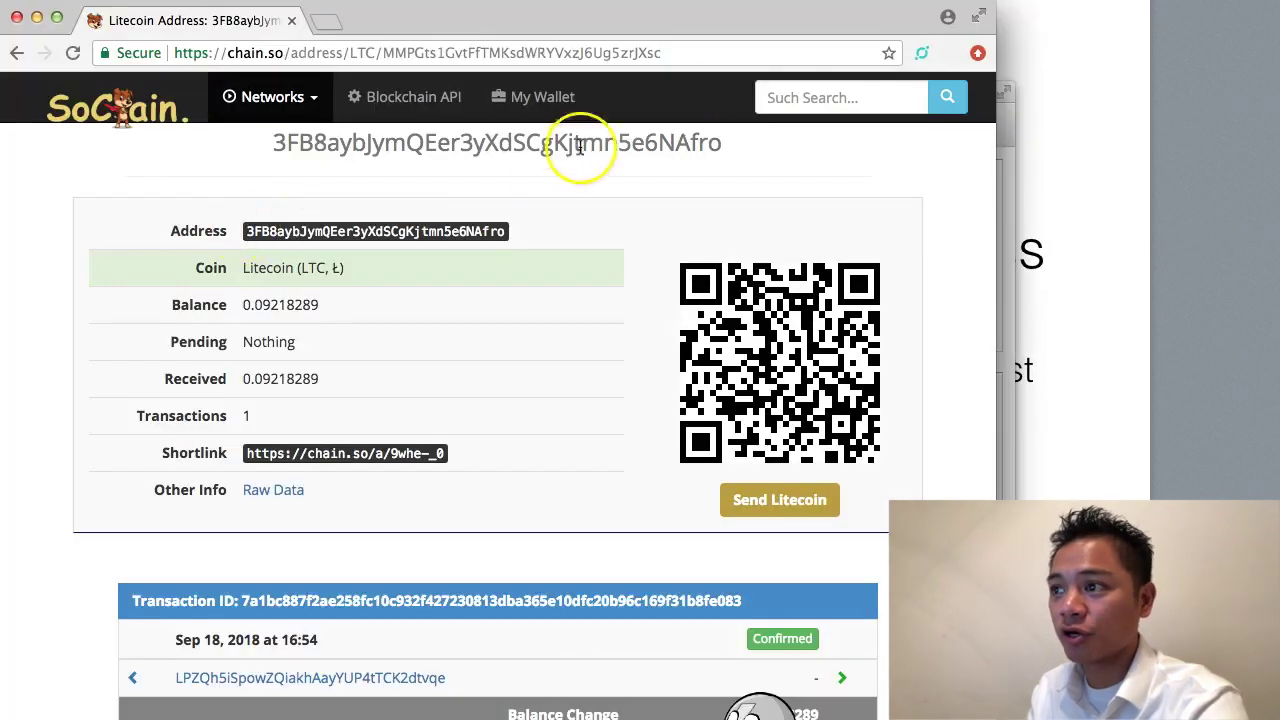
# Switch to SoChain, search for the copied receiving address, and check its pending amount and the transaction's confirmation status.
pyautogui.click(830, 102)
pyautogui.hotkey('ctrl', 'v')
pyautogui.click(947, 98)
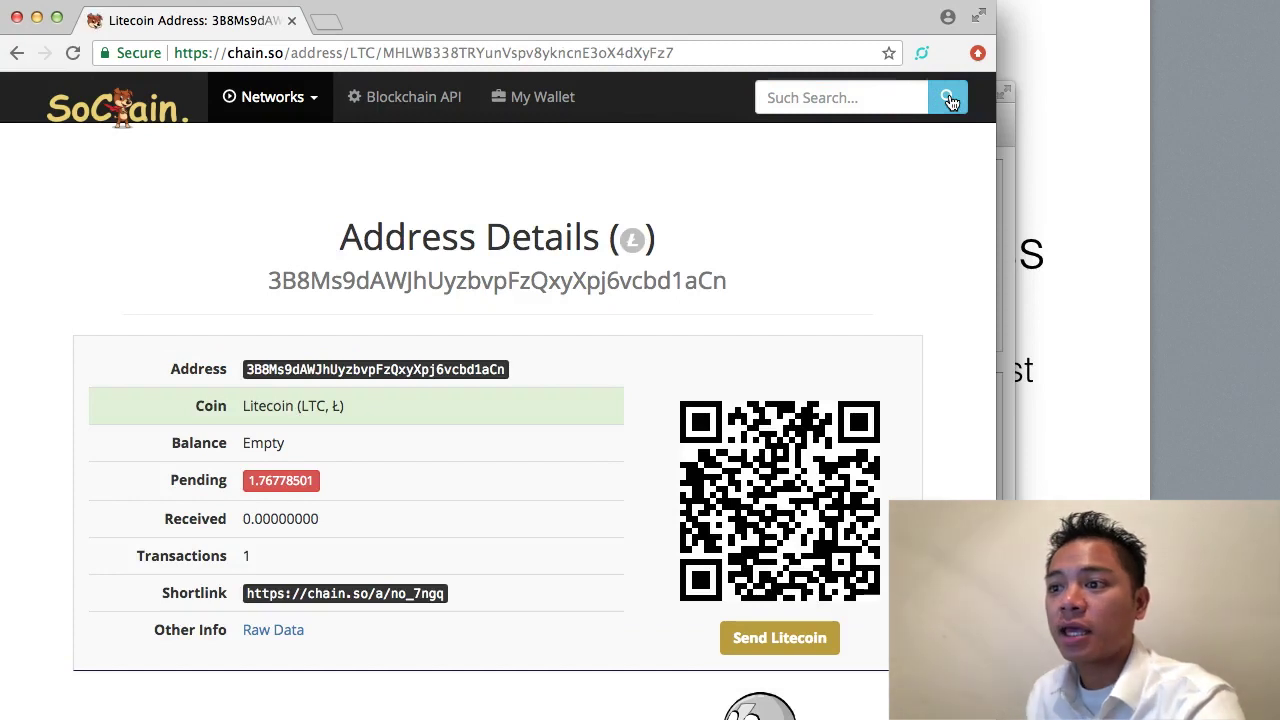
pyautogui.doubleClick(245, 556)
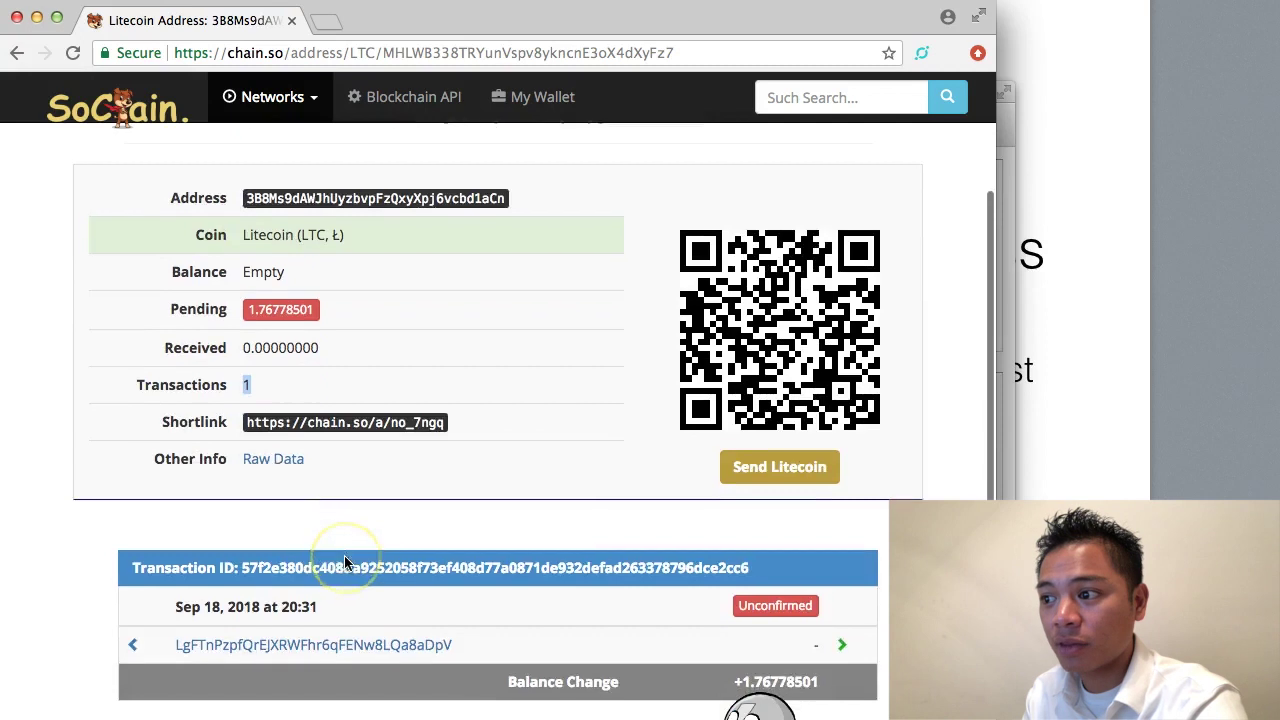
pyautogui.scroll(-5, 391, 540)
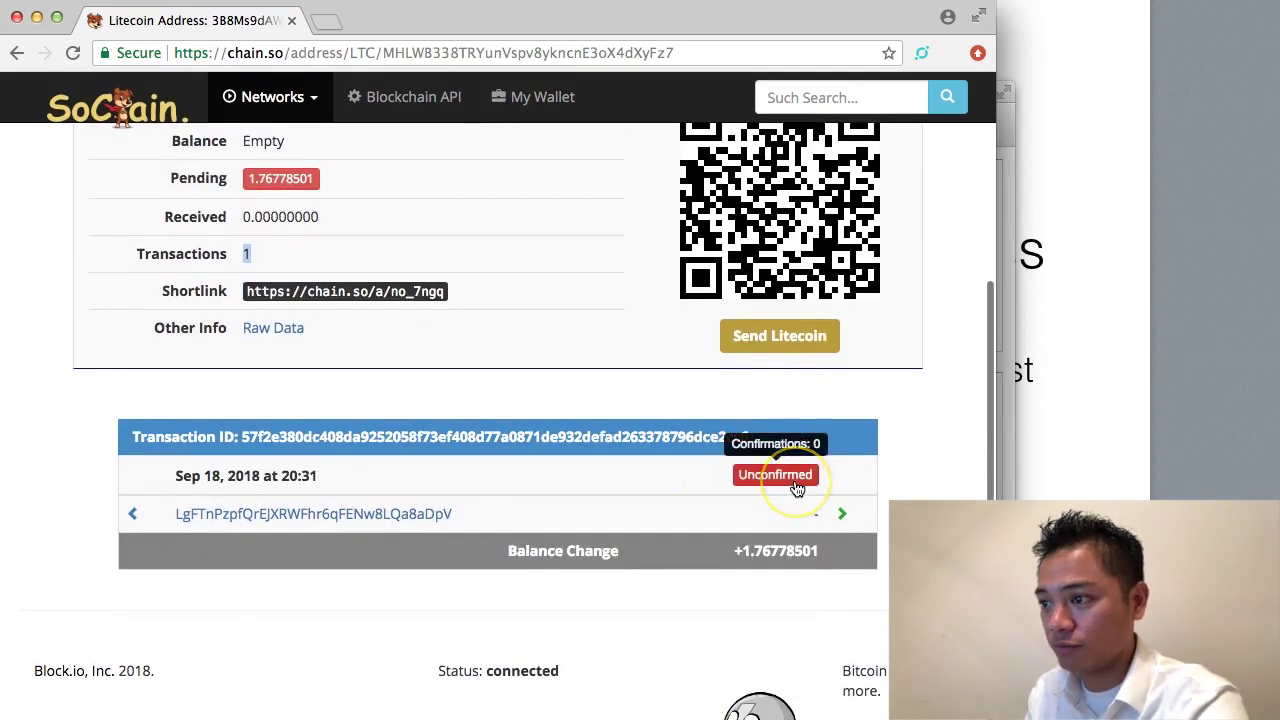
pyautogui.scroll(2, 797, 488)
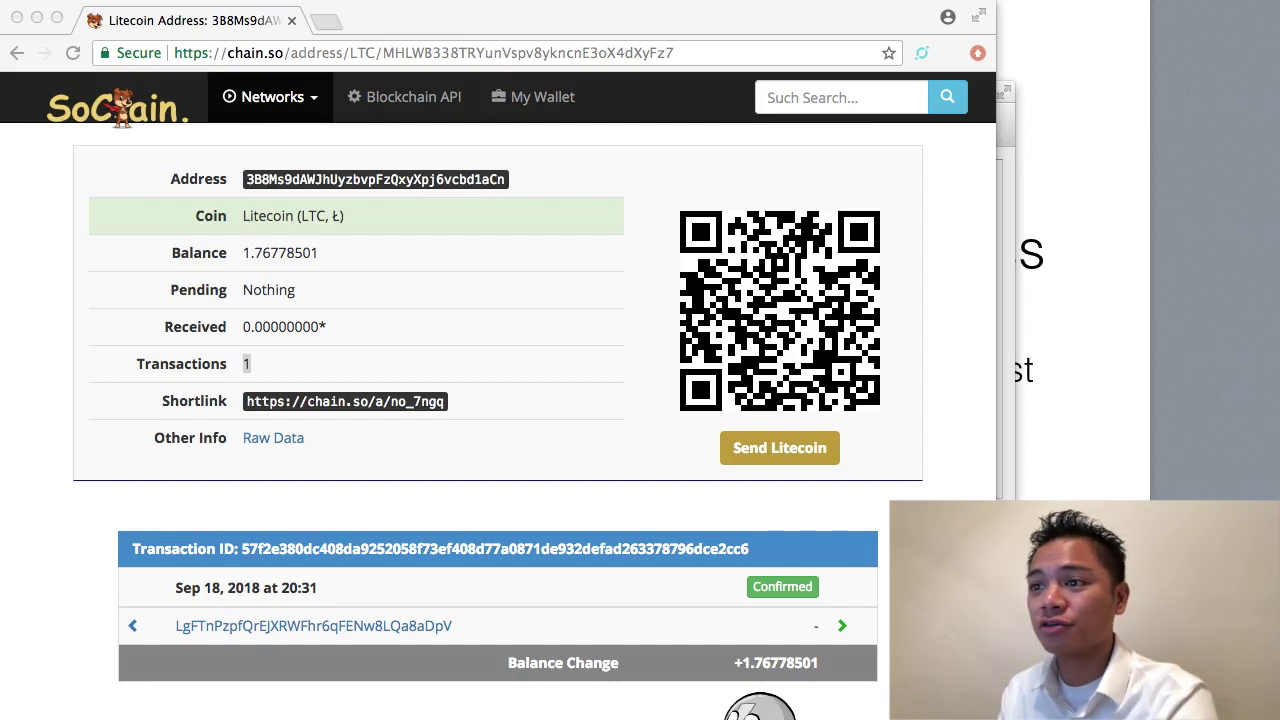
# Reload the SoChain address page and check the received amount and the transaction's number of confirmations.
pyautogui.click(73, 55)
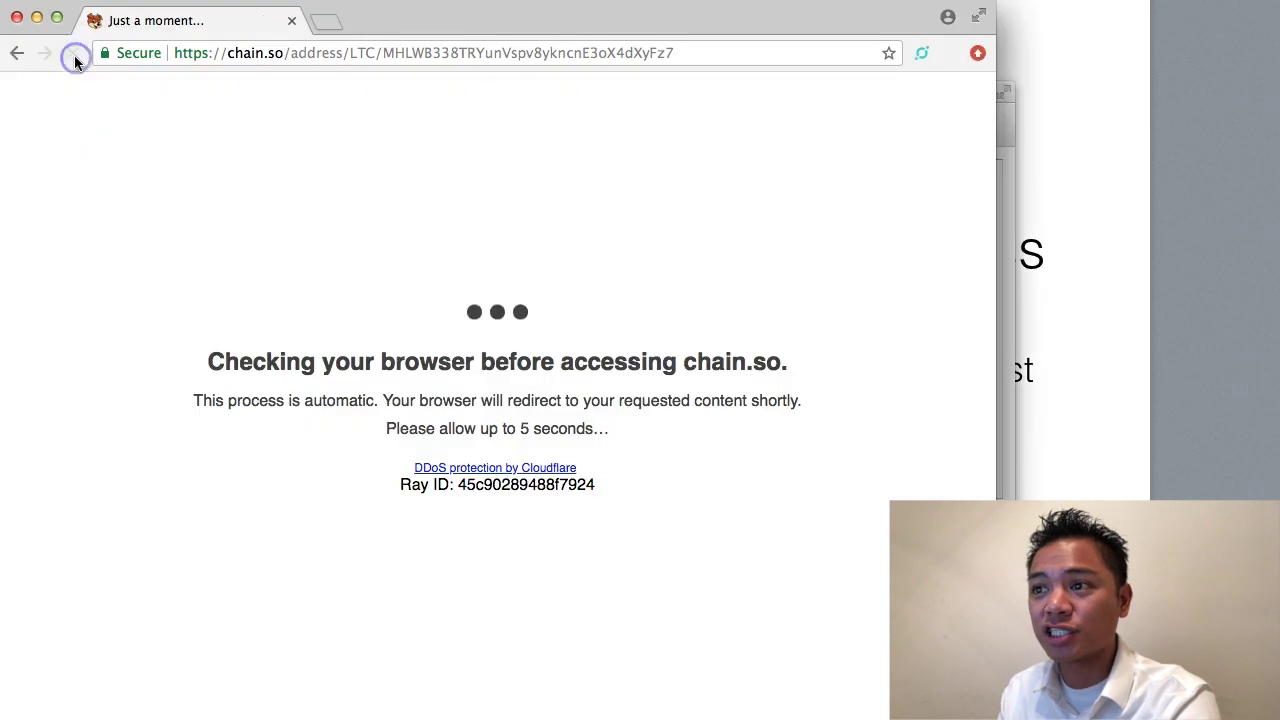
pyautogui.scroll(-4, 624, 541)
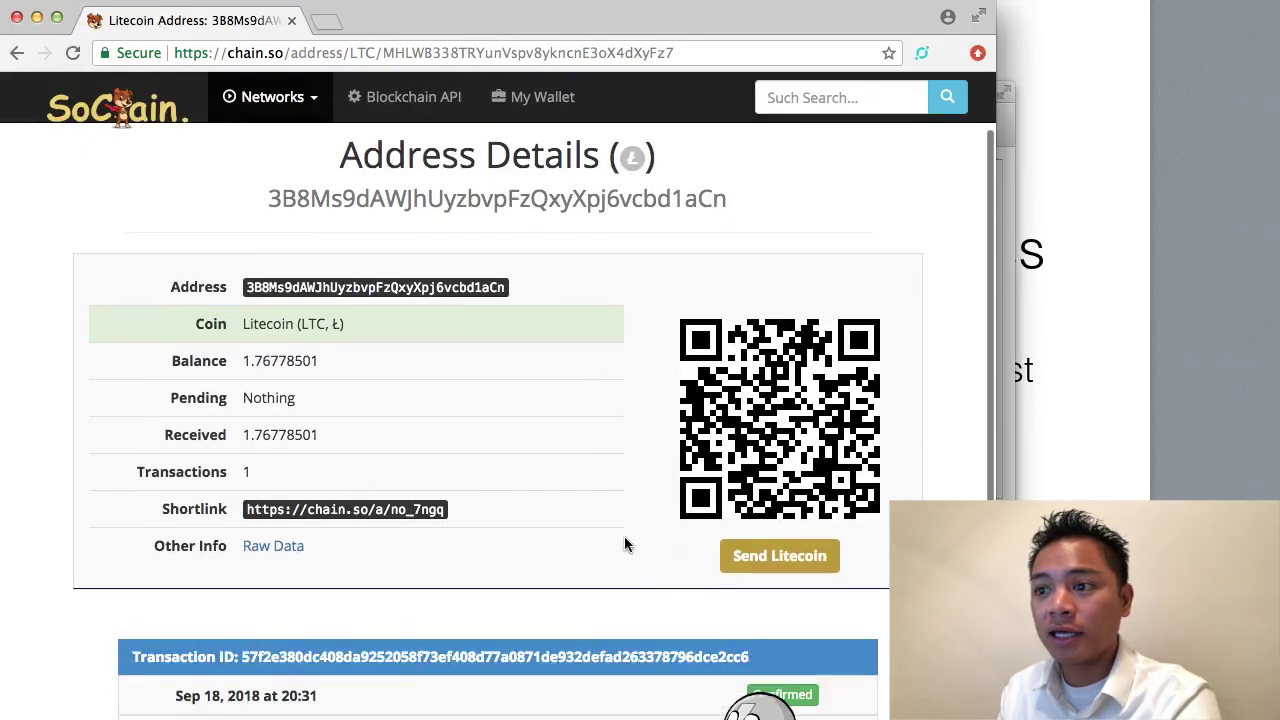
pyautogui.moveTo(805, 598)
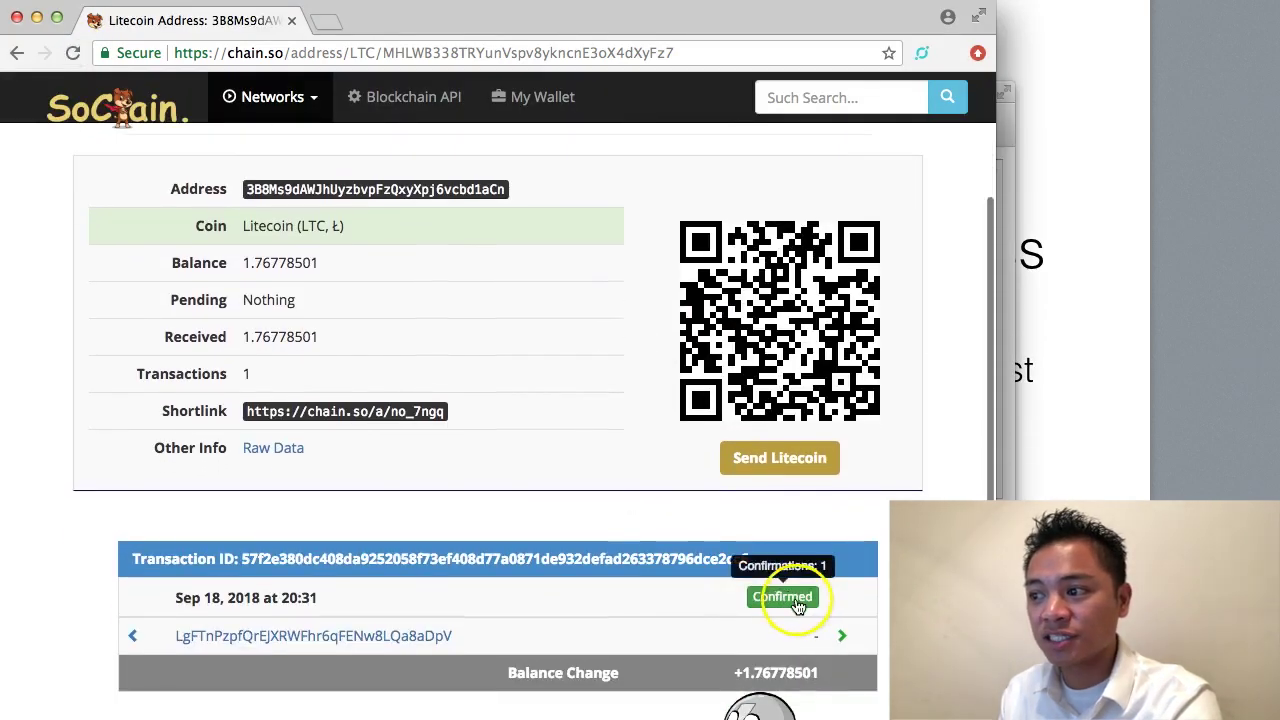
pyautogui.scroll(-2, 794, 594)
pyautogui.scroll(4, 629, 514)
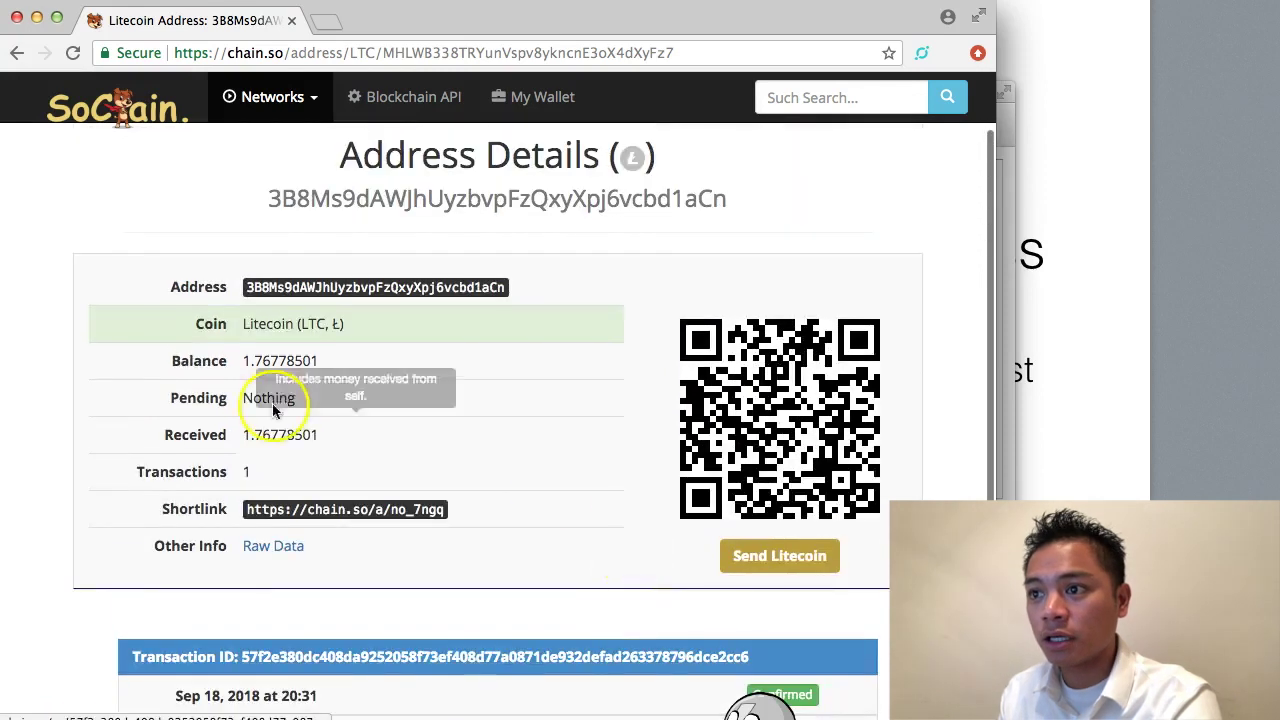
# Switch to Litecoin Core, minimize the browser window, and check the wallet's available balance.
pyautogui.press('super+Tab')
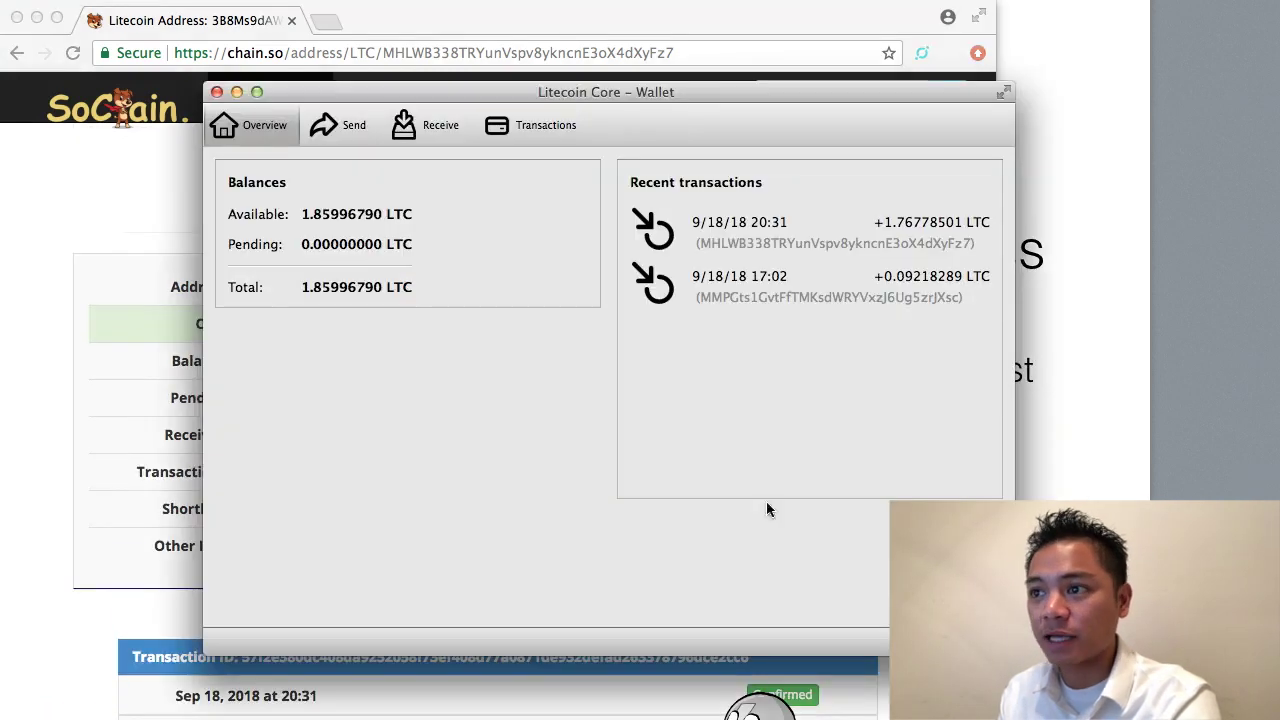
pyautogui.click(37, 17)
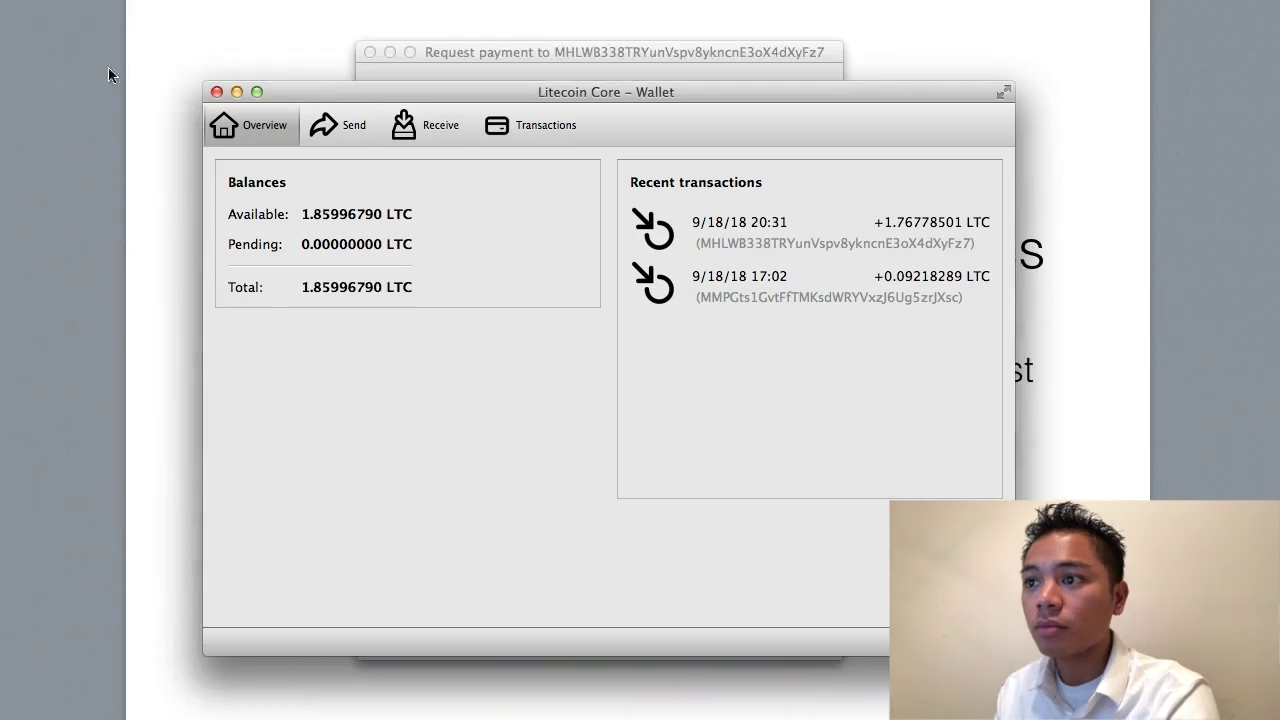
pyautogui.moveTo(304, 214); pyautogui.dragTo(409, 214)
pyautogui.click(340, 214)
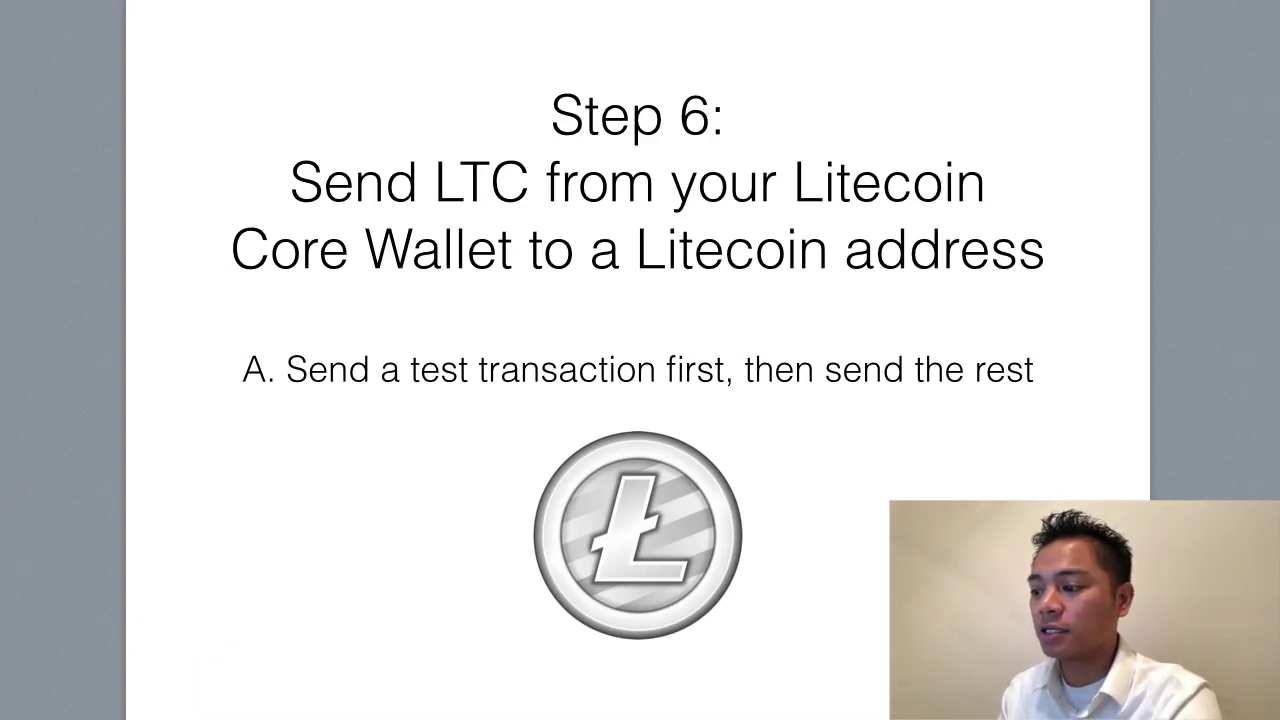
# Return from the slides to Litecoin Core's send form and fill the amount with the entire available balance, 1.85996790 LTC, subtracting the fee.
pyautogui.press('super+Tab')
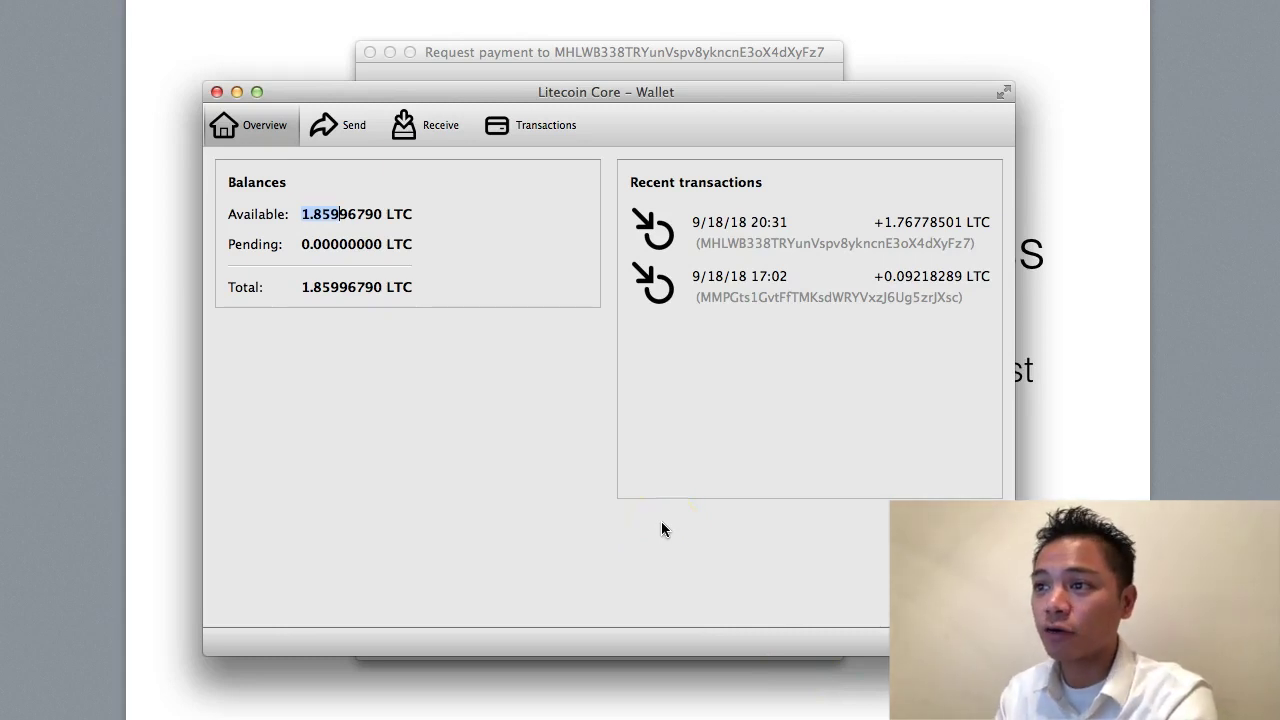
pyautogui.click(569, 480)
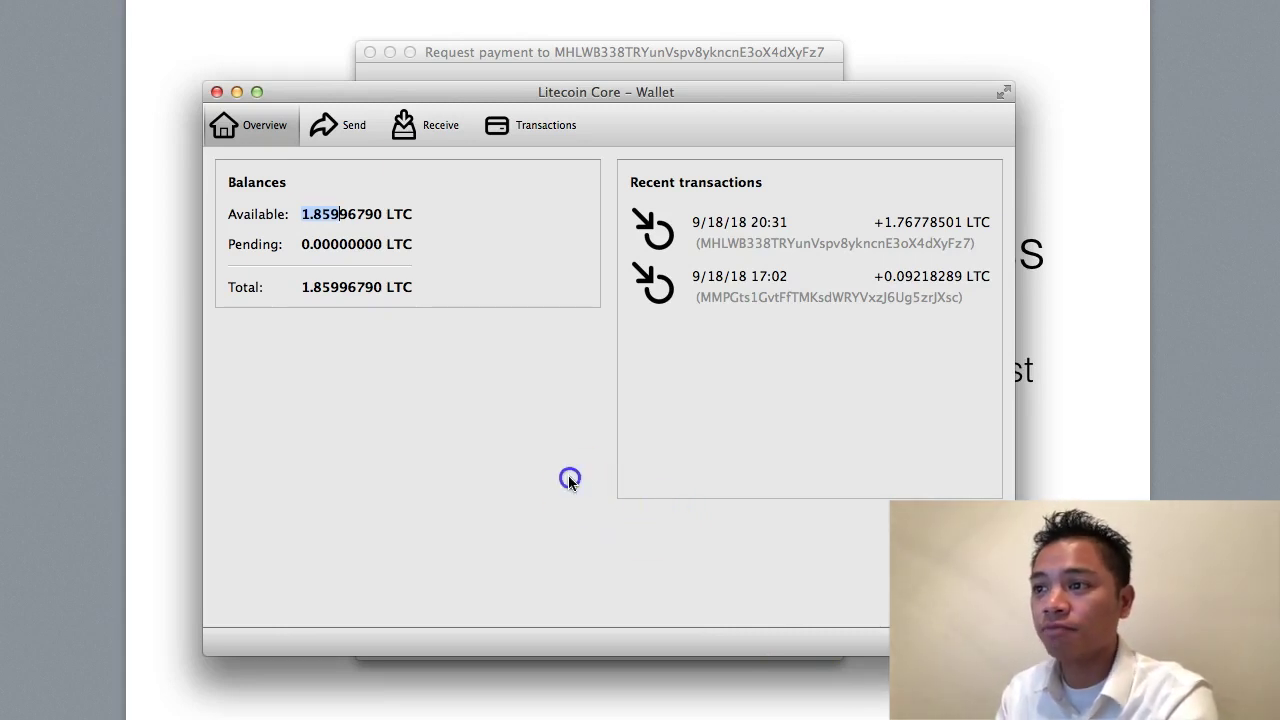
pyautogui.click(386, 213)
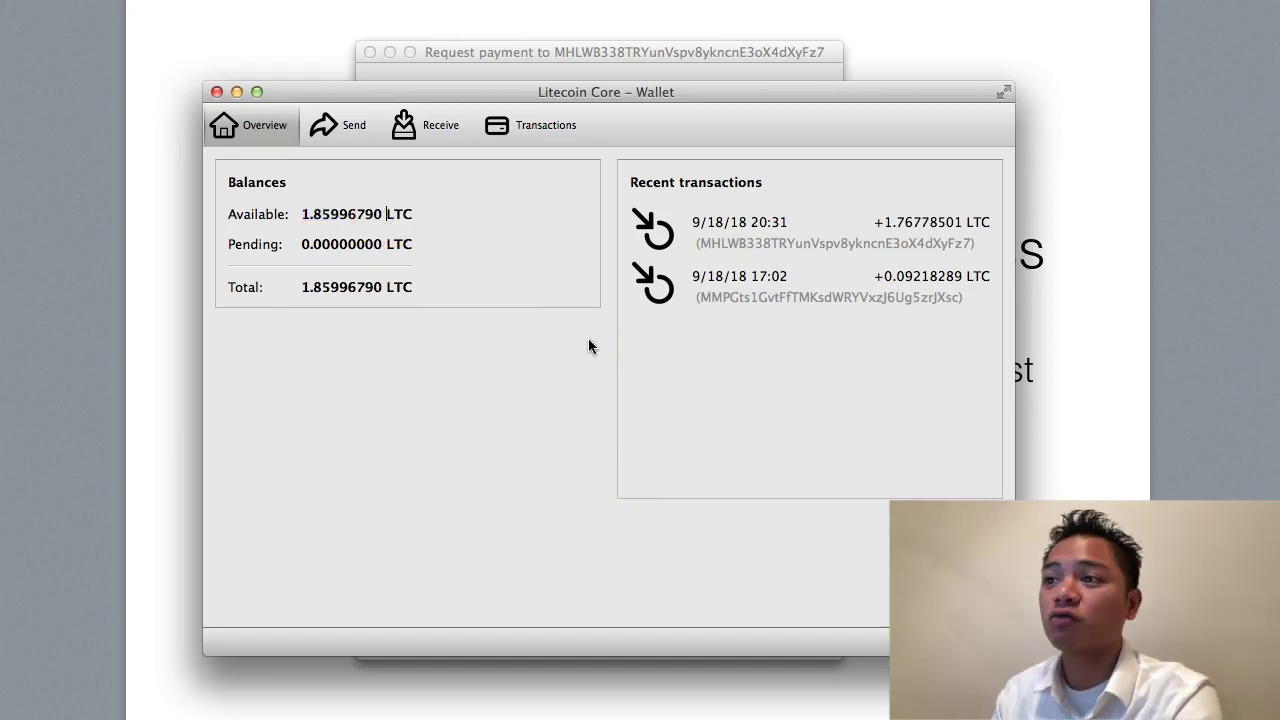
pyautogui.click(342, 127)
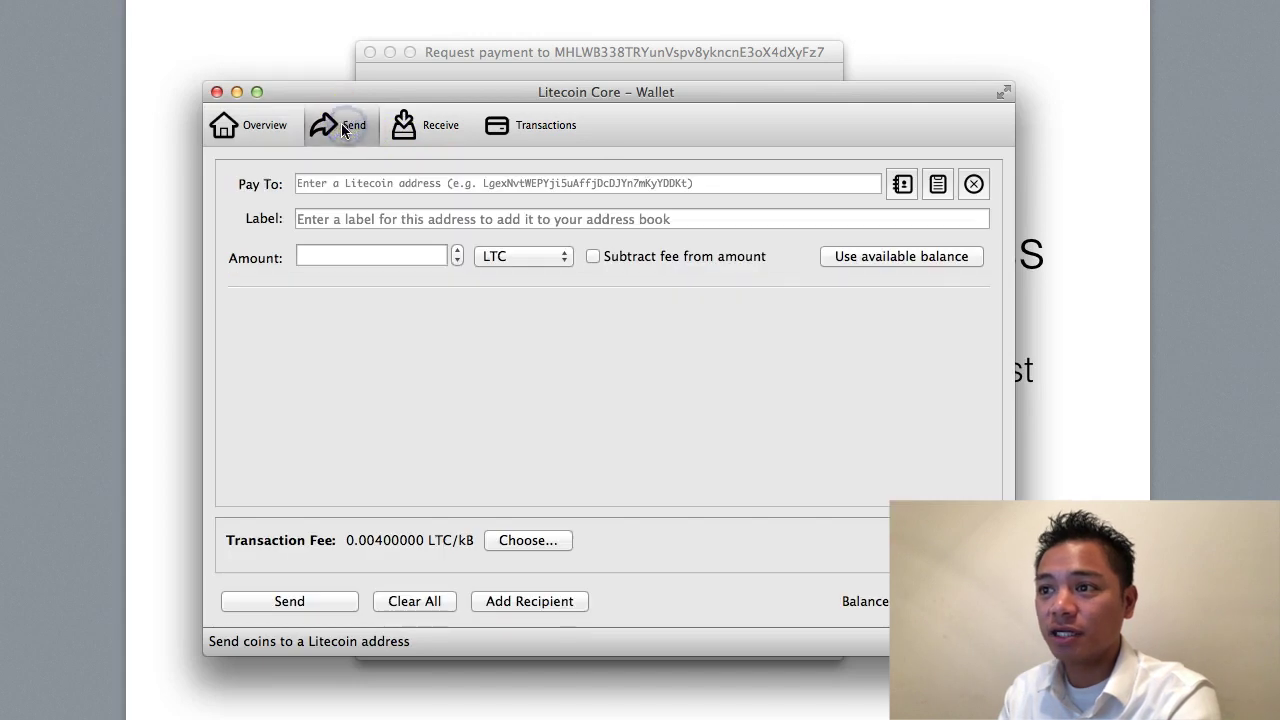
pyautogui.click(342, 126)
pyautogui.click(400, 184)
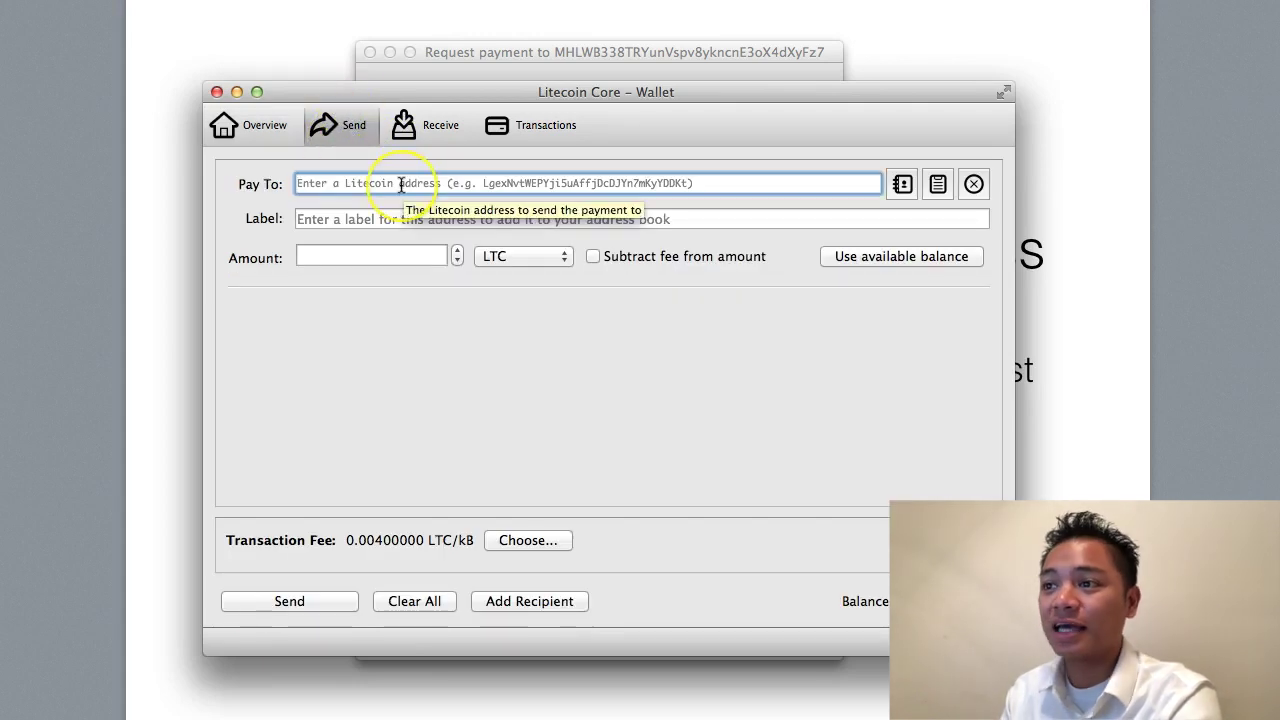
pyautogui.click(400, 184)
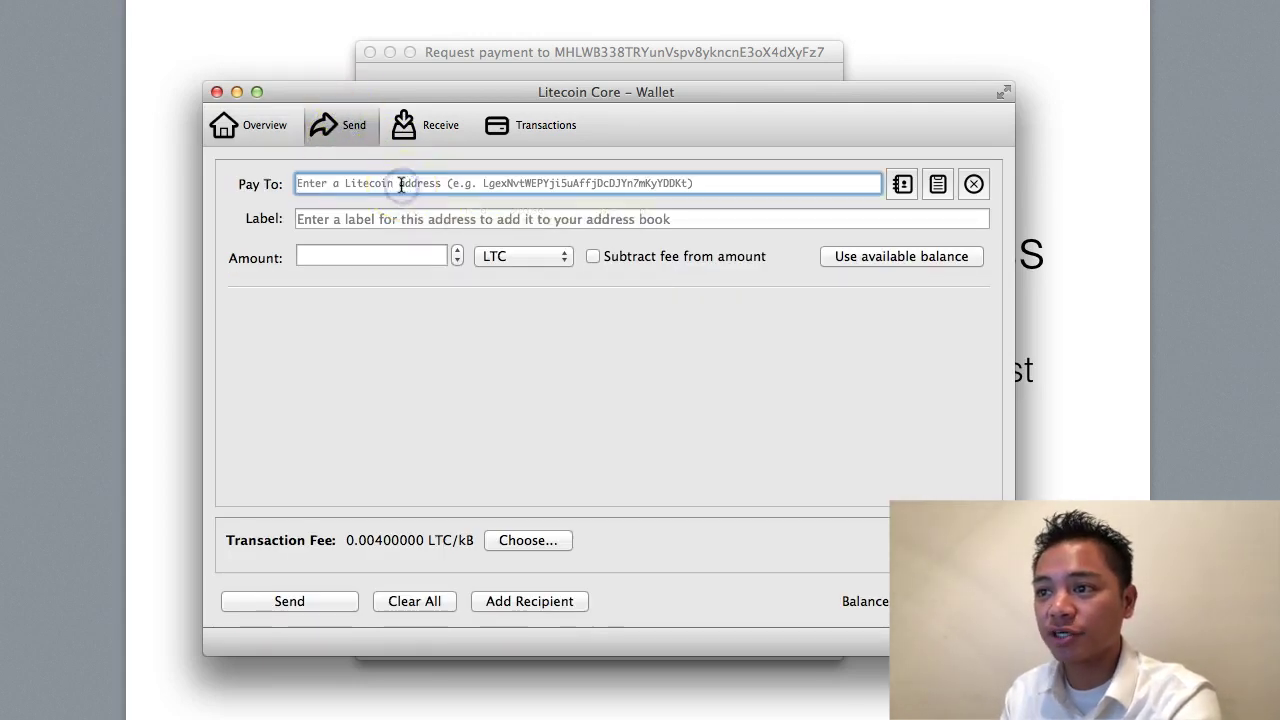
pyautogui.click(876, 258)
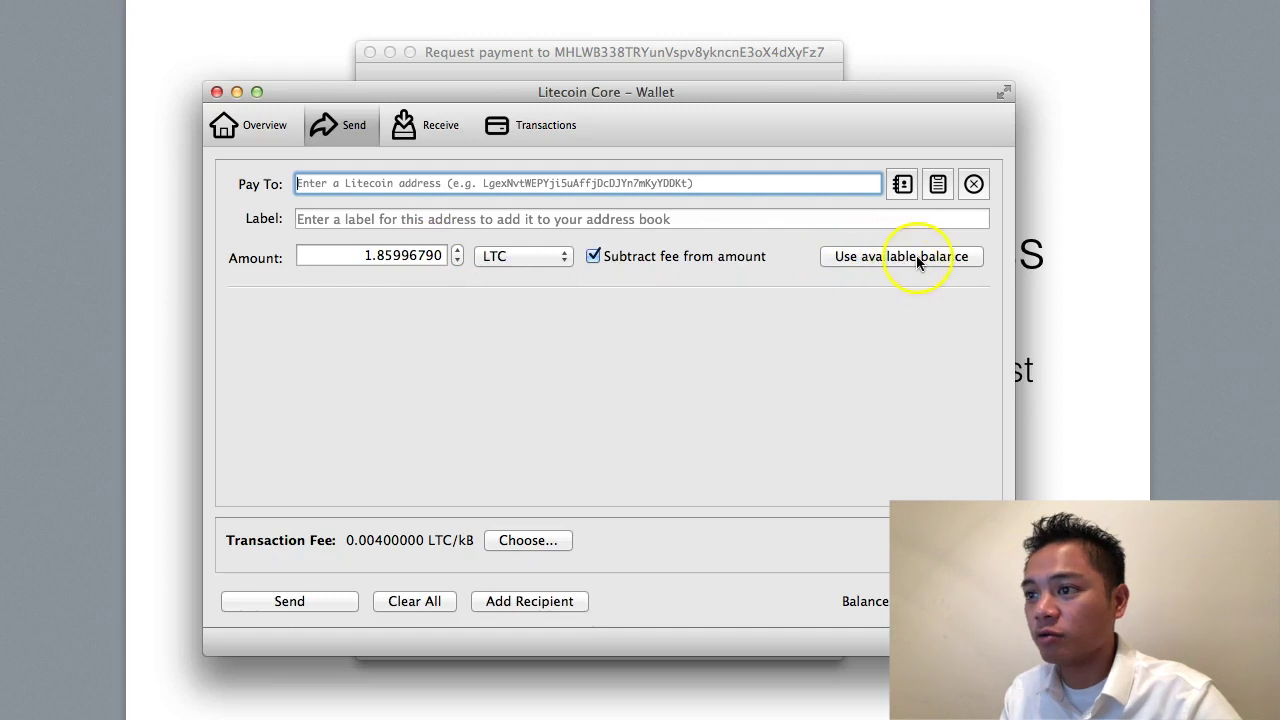
# Switch to Exodus, dismiss the transaction success message, and copy the wallet's Litecoin receiving address.
pyautogui.moveTo(366, 255); pyautogui.dragTo(453, 250)
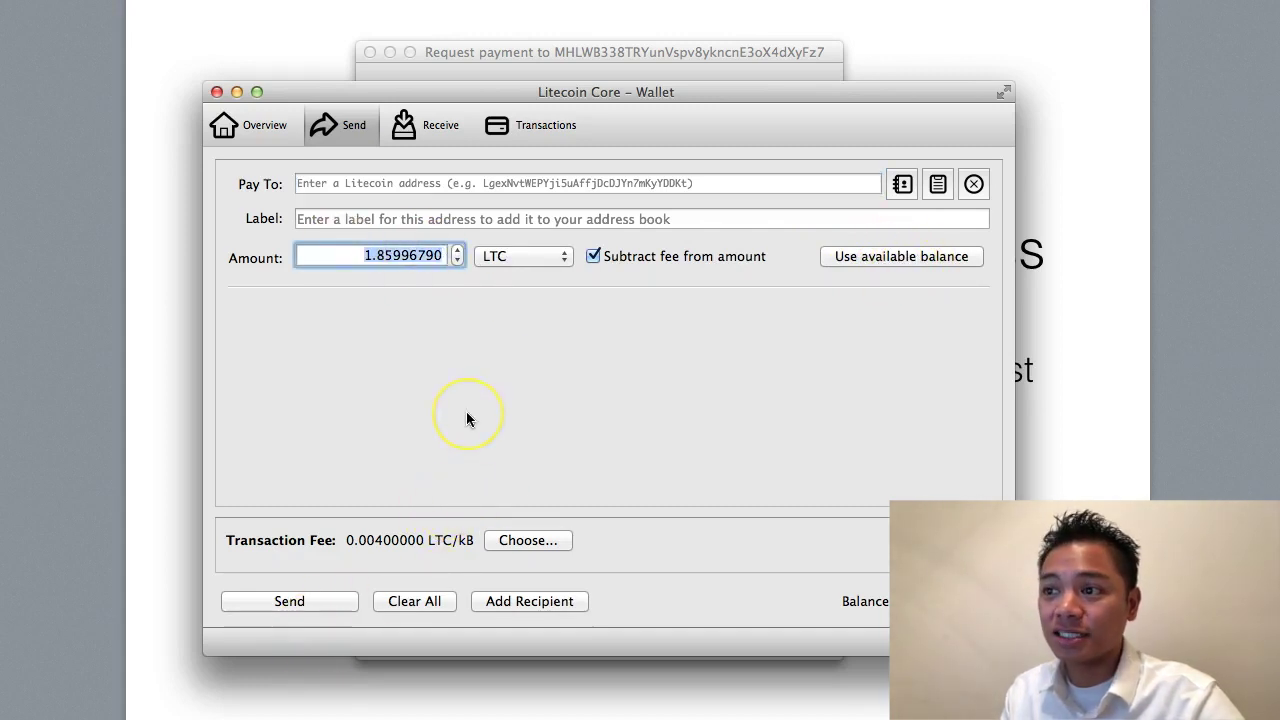
pyautogui.click(841, 478)
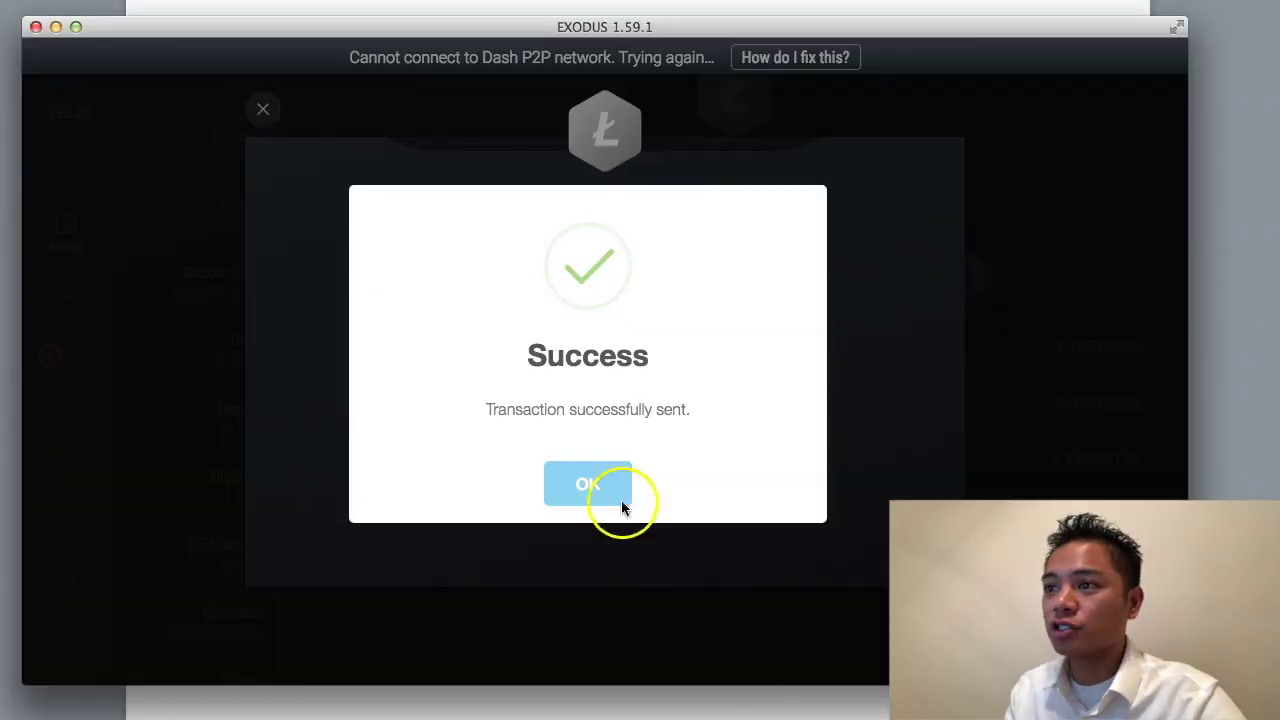
pyautogui.click(603, 482)
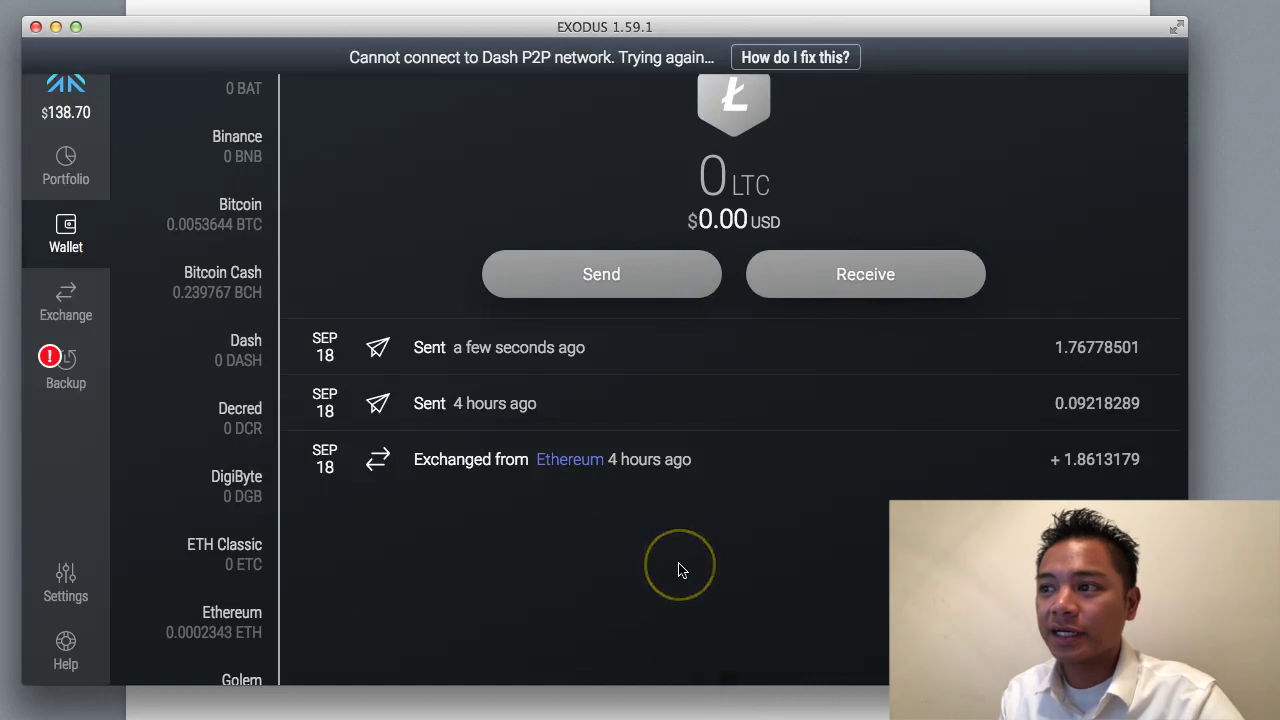
pyautogui.click(881, 281)
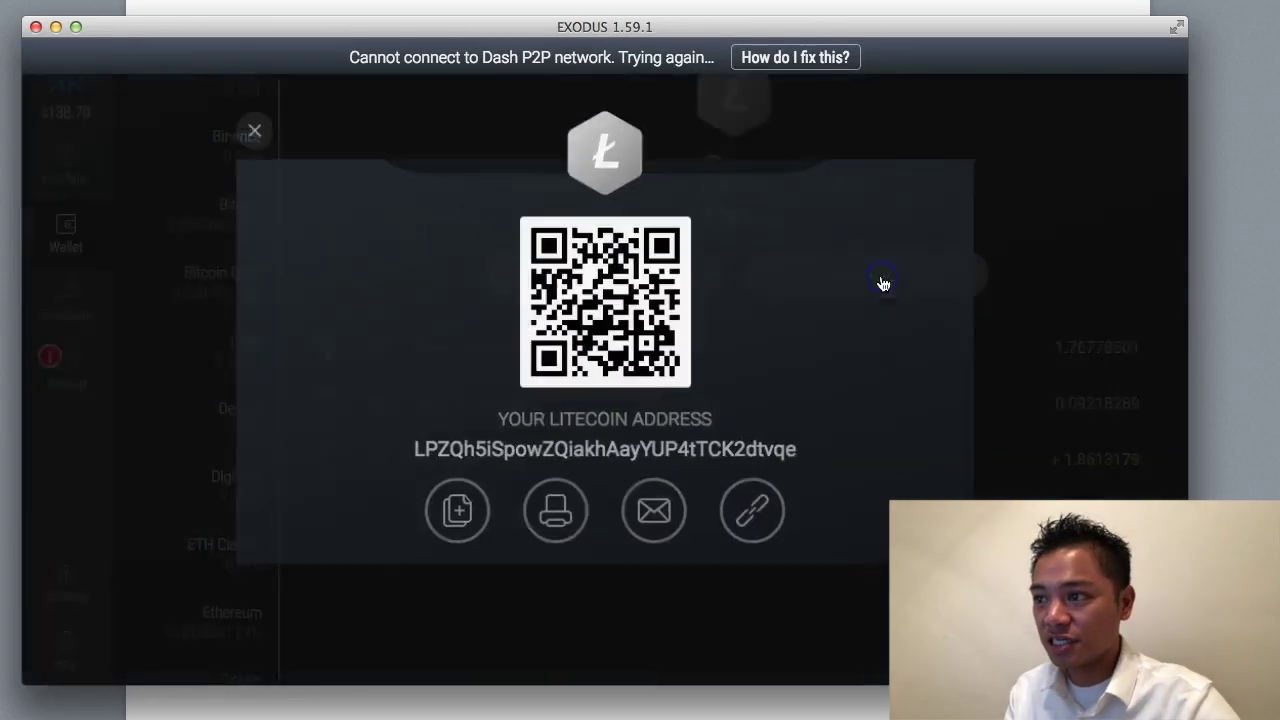
pyautogui.click(462, 516)
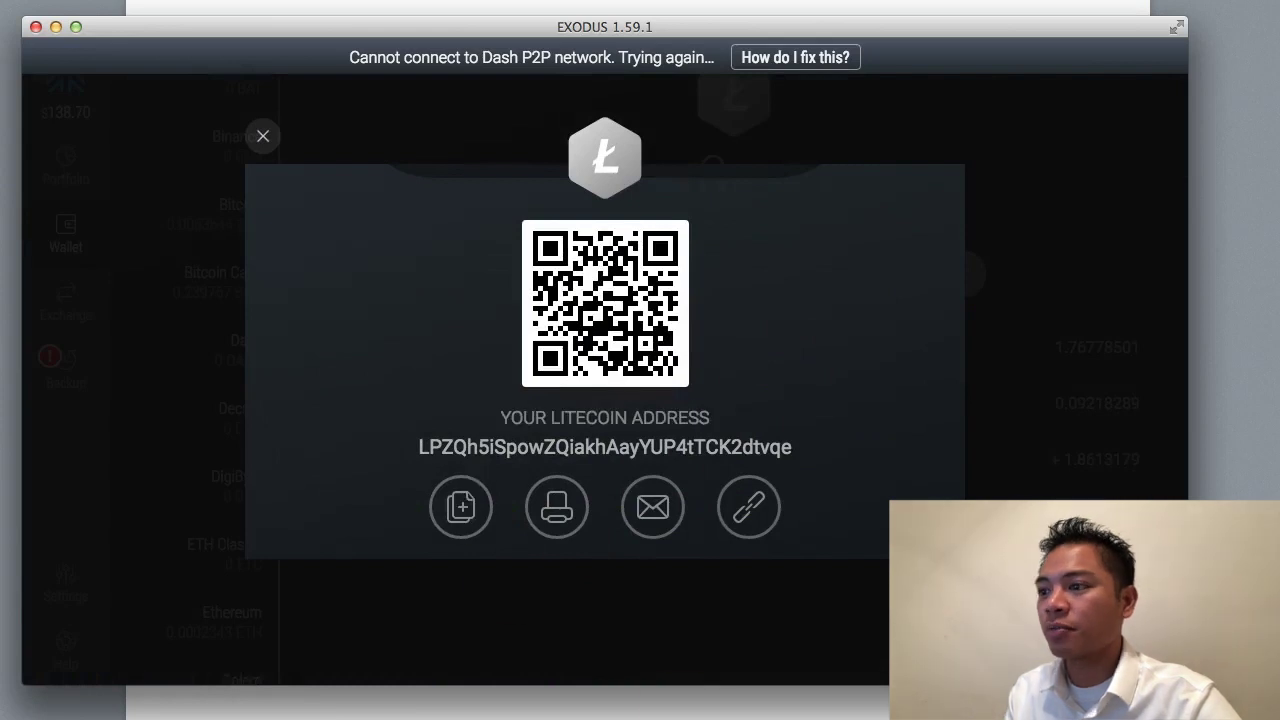
# Switch back to Litecoin Core and paste the copied Exodus address as the payment recipient.
pyautogui.press('super+Tab')
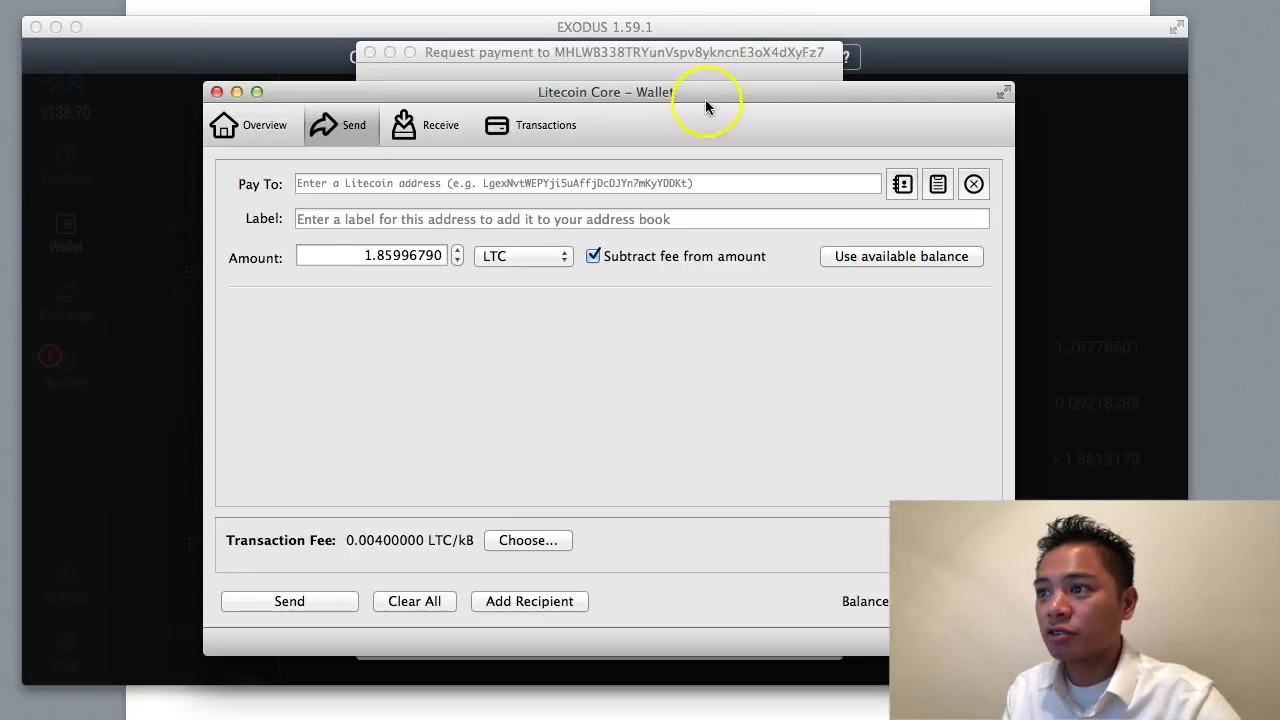
pyautogui.moveTo(701, 92); pyautogui.dragTo(649, 92)
pyautogui.rightClick(634, 181)
pyautogui.click(704, 288)
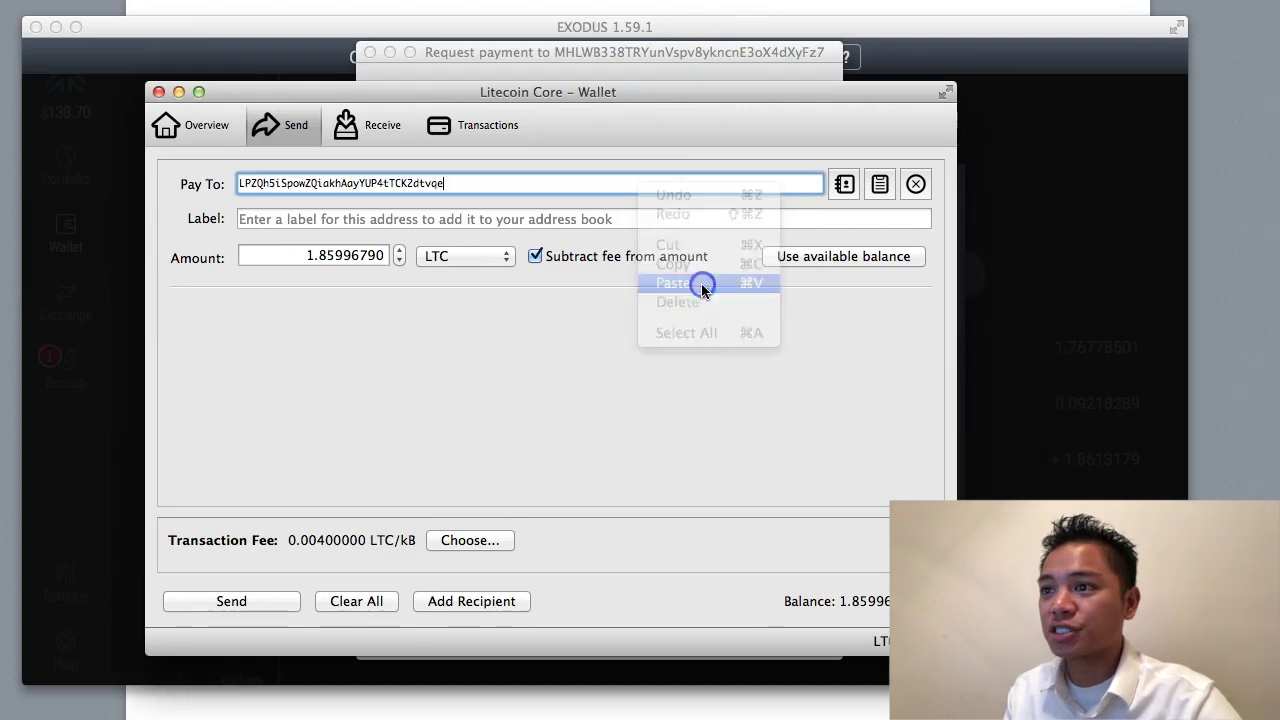
# Replace the payment amount with 0.092 LTC.
pyautogui.doubleClick(388, 256)
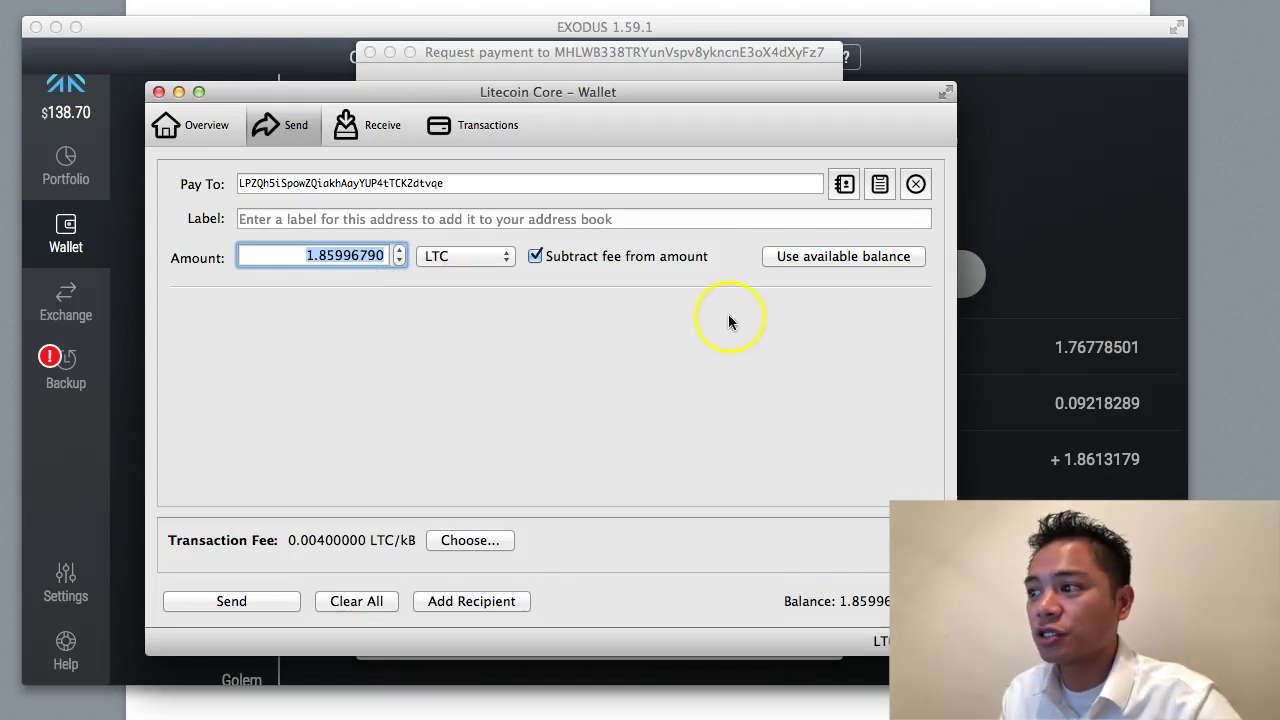
pyautogui.press('BackSpace')
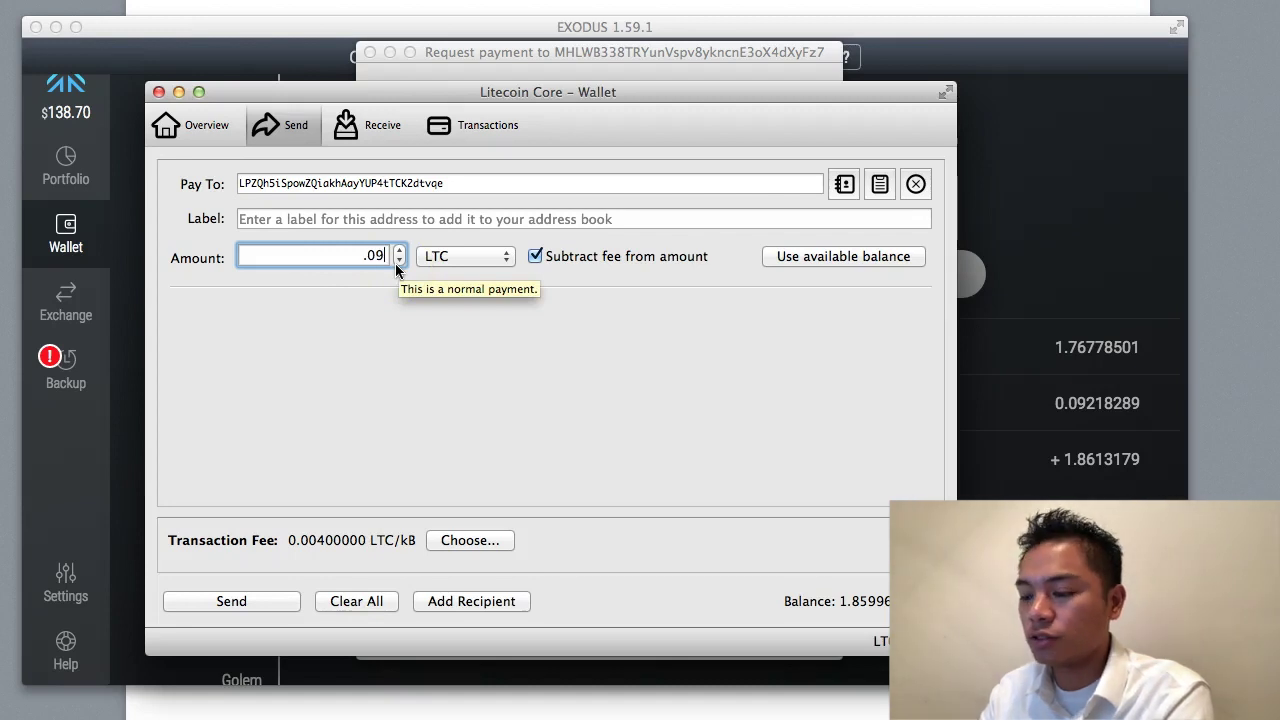
pyautogui.click(544, 393)
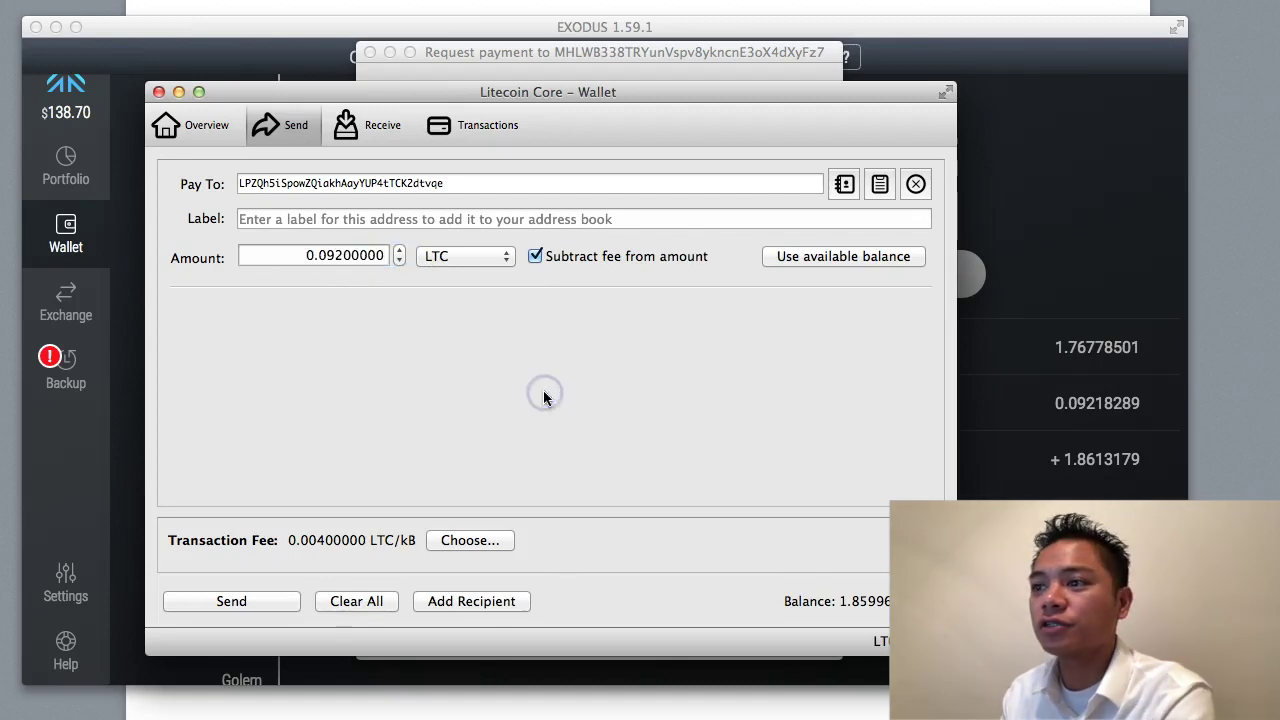
pyautogui.click(1092, 401)
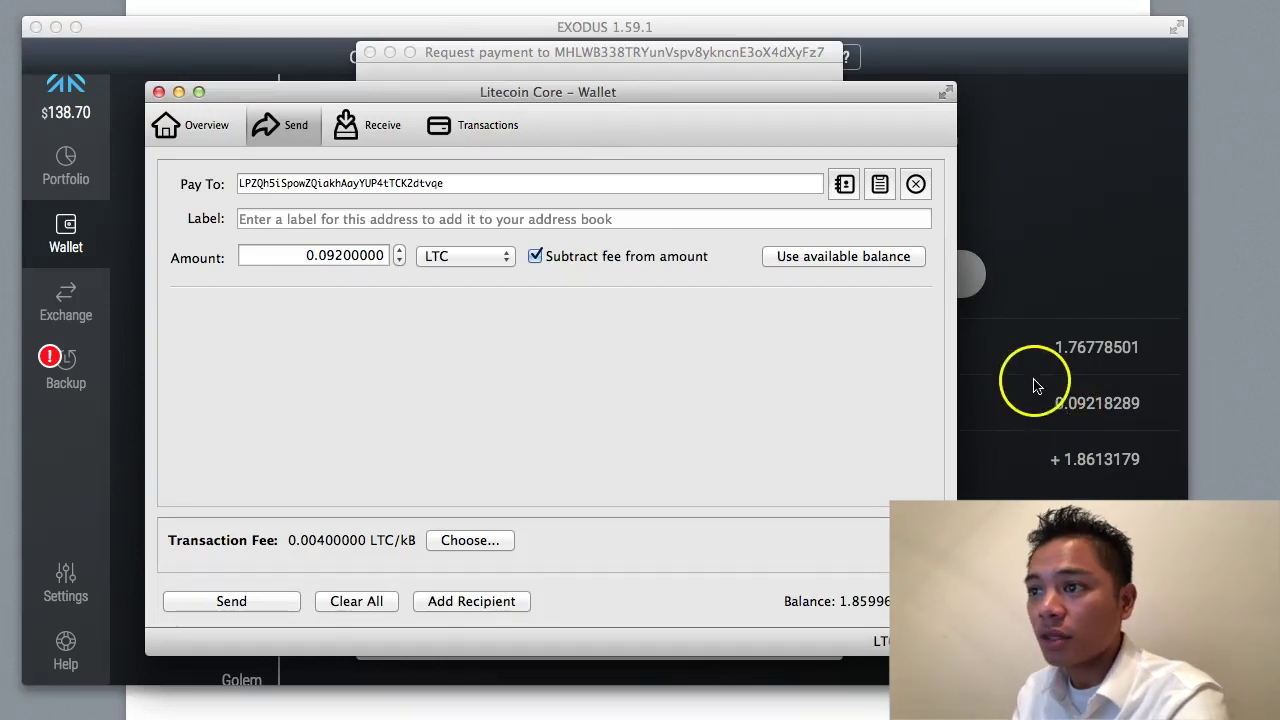
# Compare the last characters of the recipient address with the Litecoin receiving address shown in Exodus.
pyautogui.click(458, 183)
pyautogui.moveTo(415, 180); pyautogui.dragTo(462, 183)
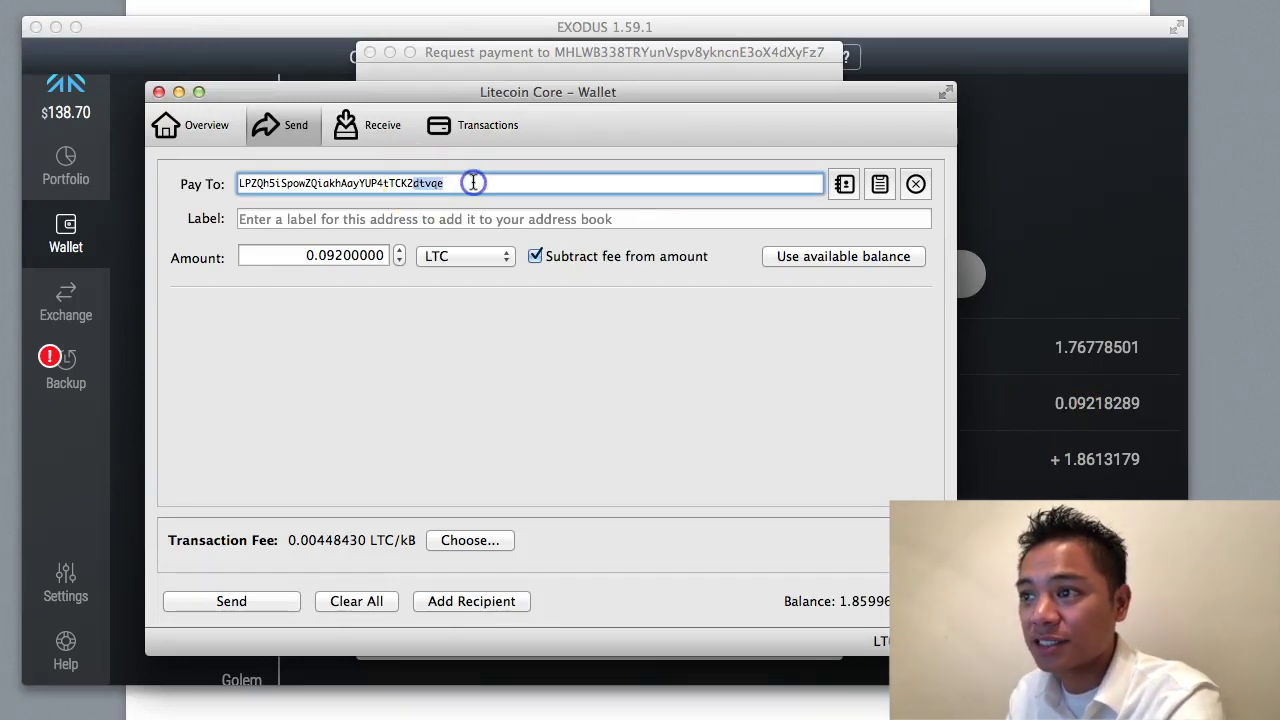
pyautogui.click(410, 182)
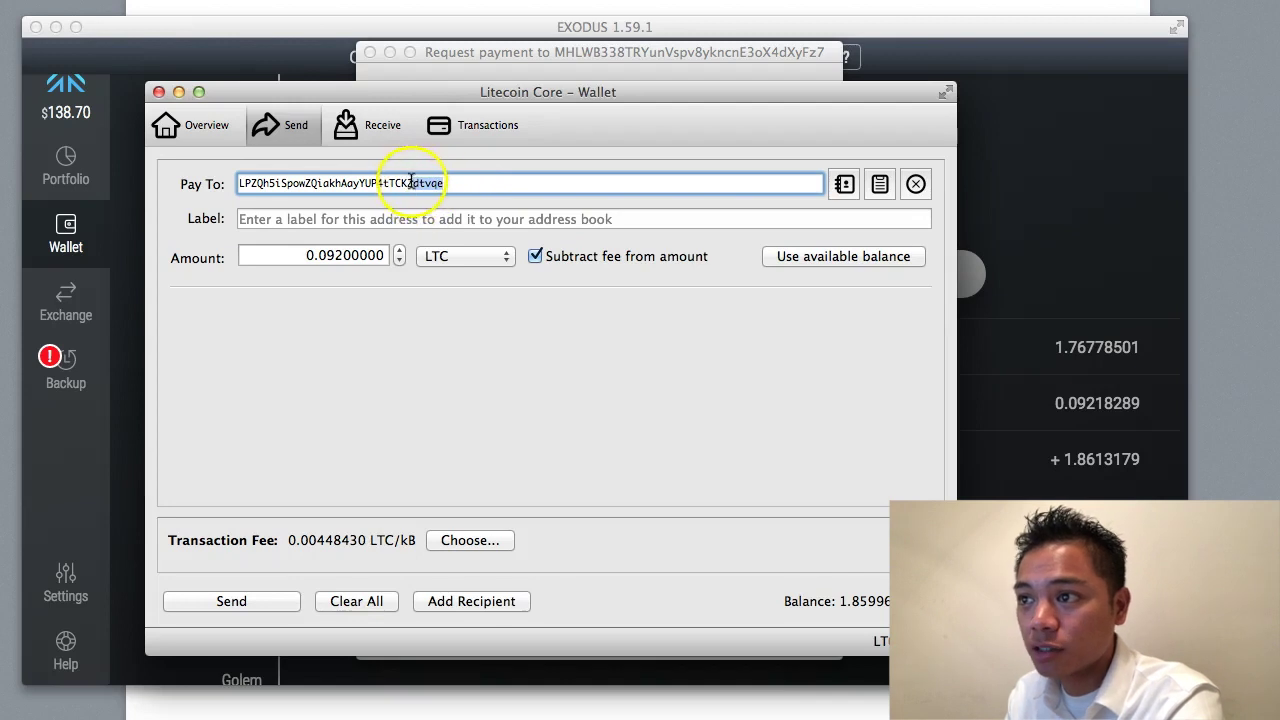
pyautogui.click(450, 183)
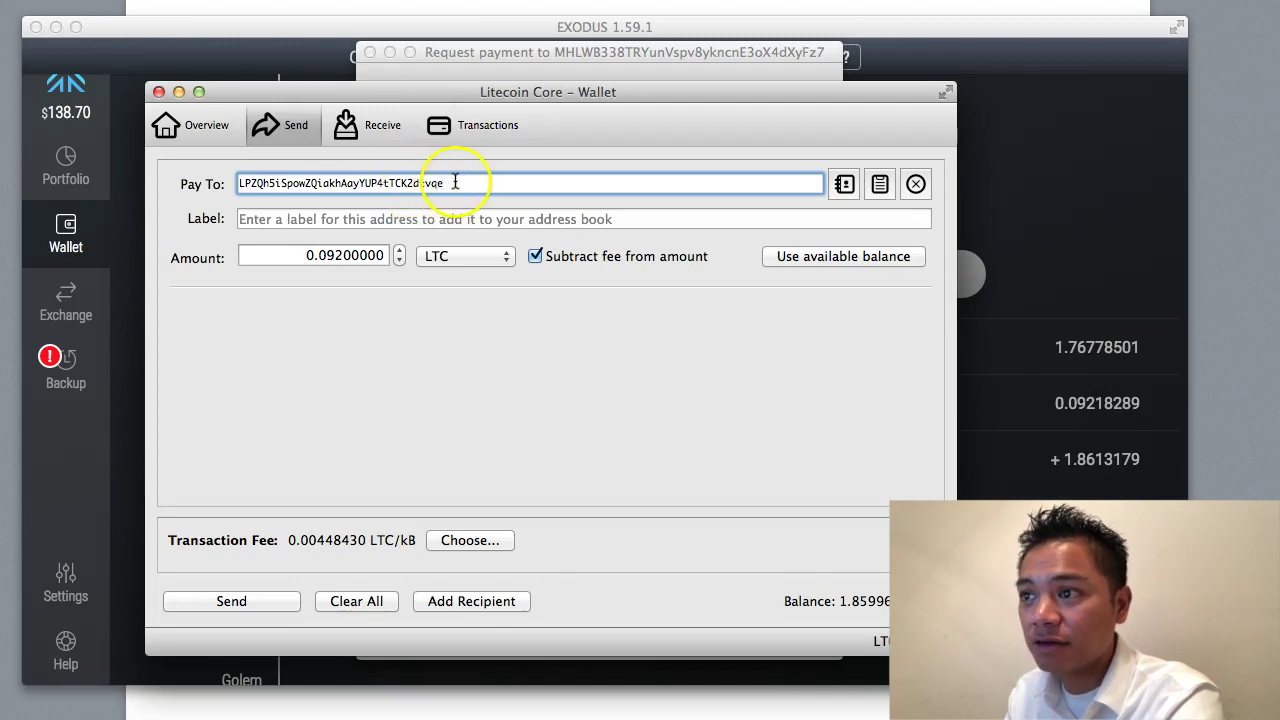
pyautogui.click(1034, 285)
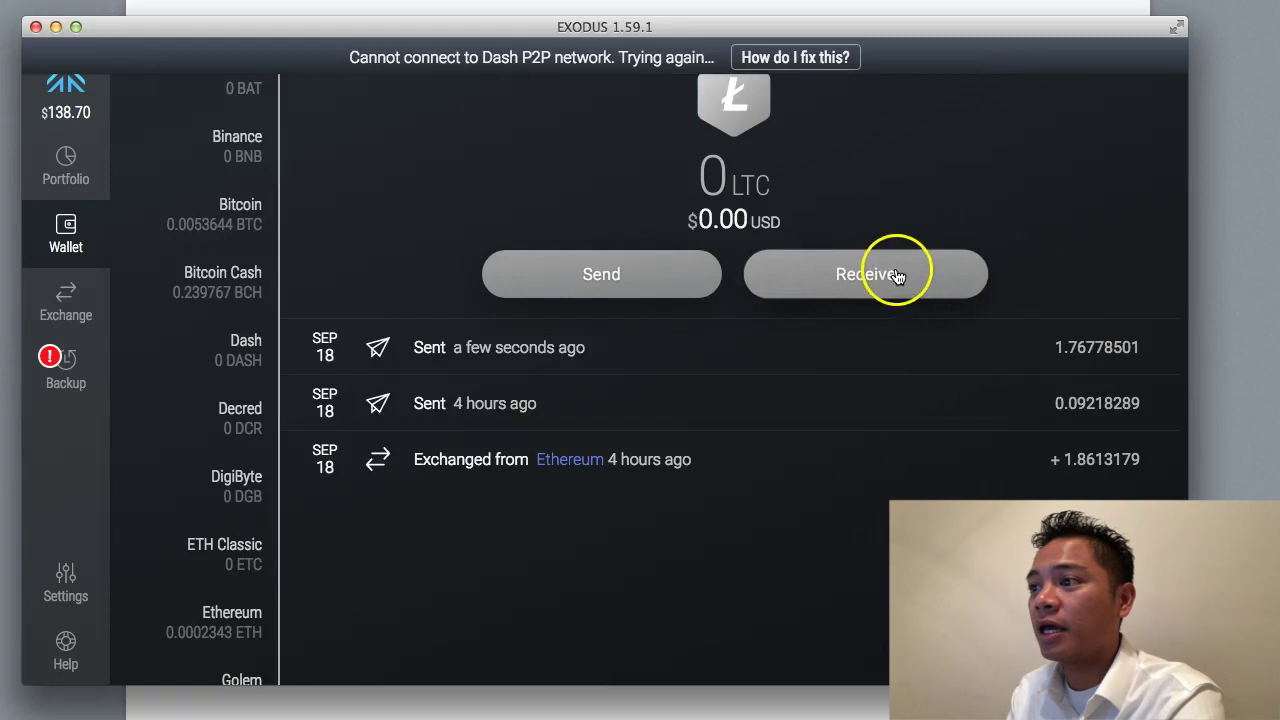
pyautogui.click(897, 276)
pyautogui.doubleClick(765, 448)
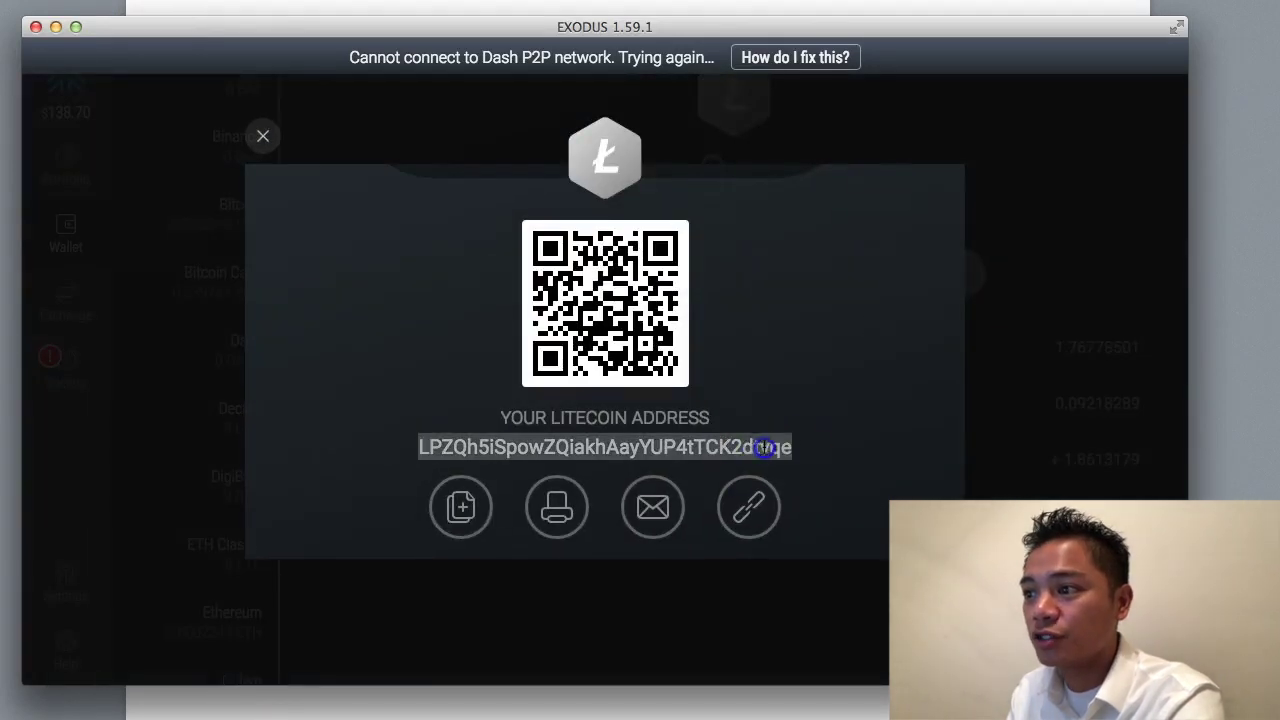
pyautogui.click(806, 460)
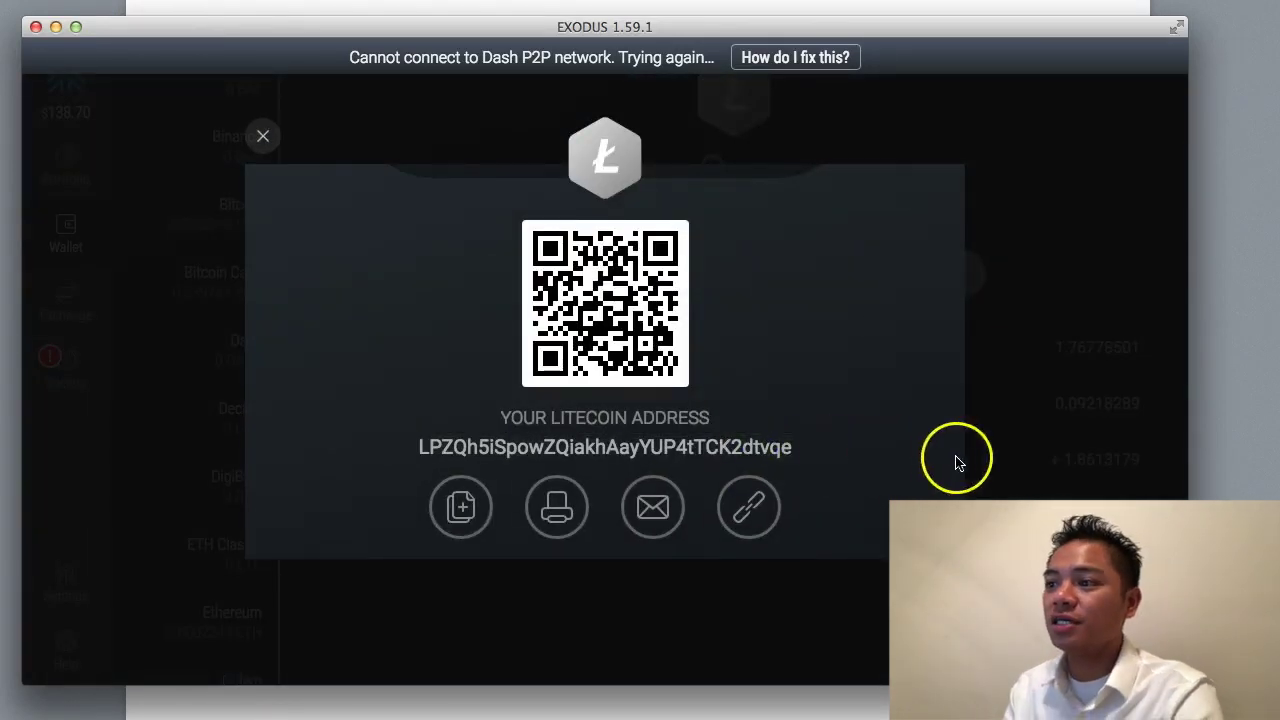
pyautogui.click(264, 139)
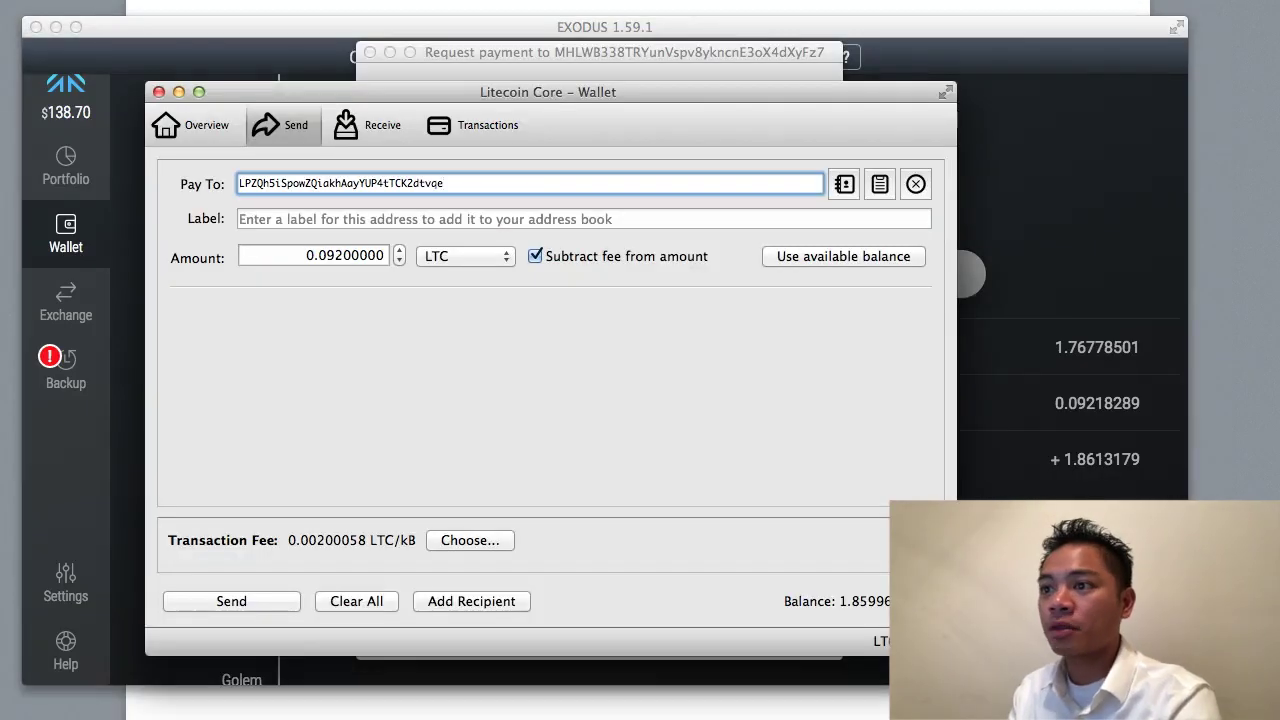
# Label the recipient address "Test Transaction" and send the 0.092 LTC payment, confirming the transaction.
pyautogui.click(451, 217)
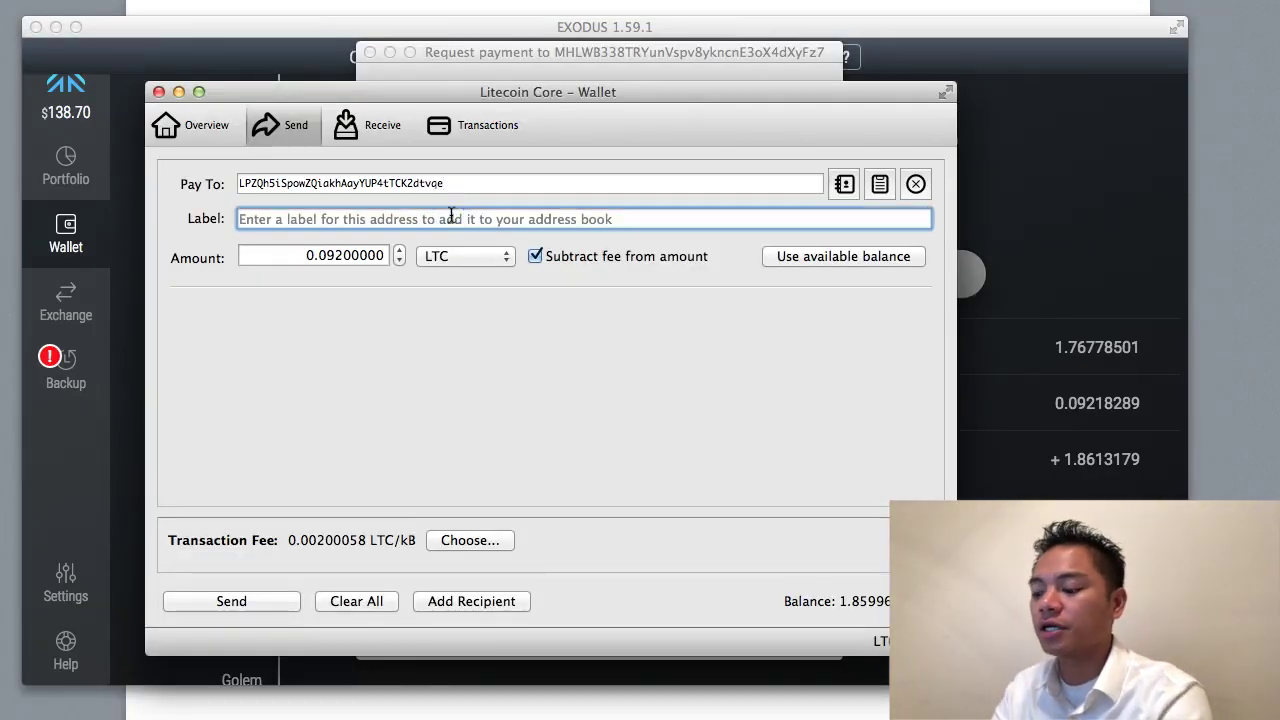
pyautogui.write('Te')
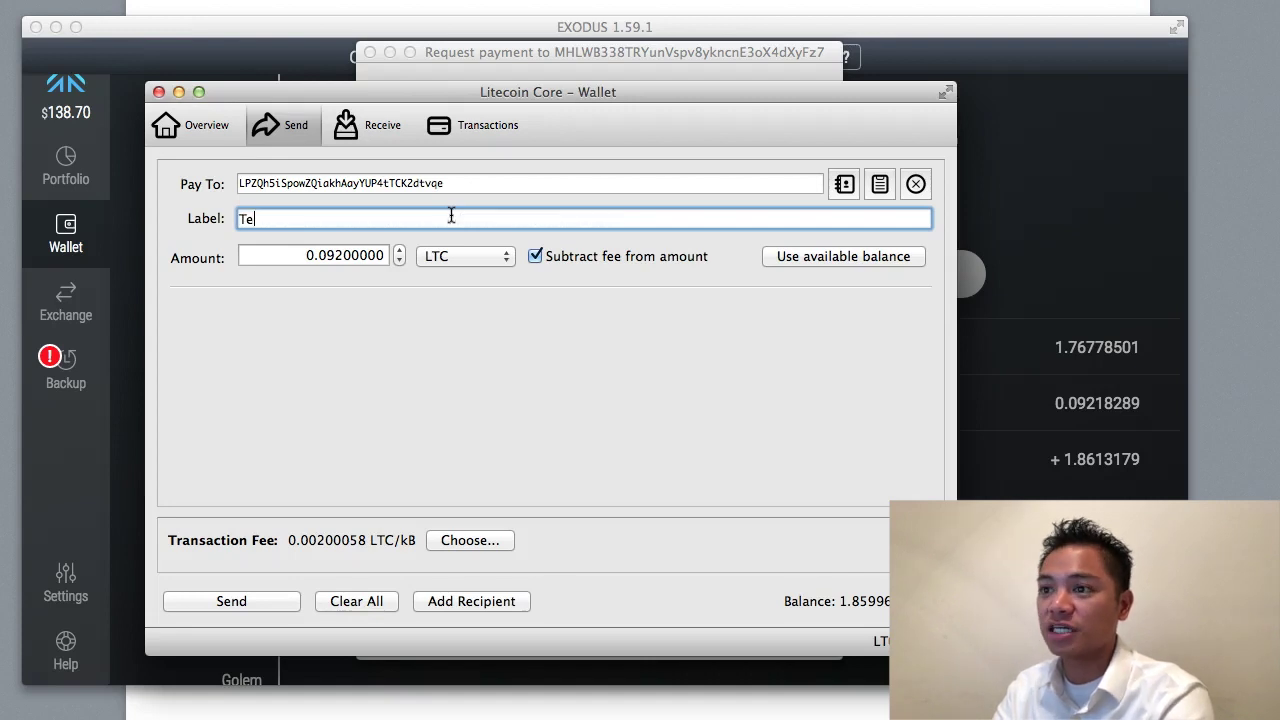
pyautogui.write('st Transaction')
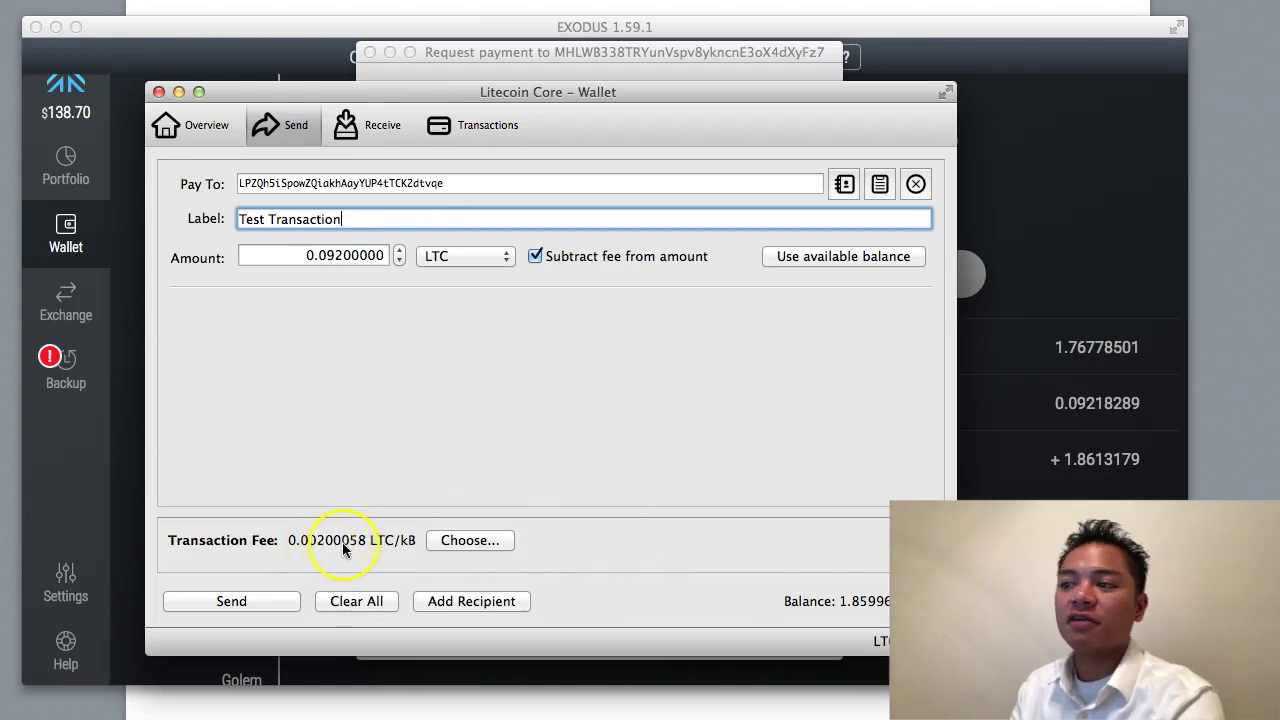
pyautogui.click(264, 604)
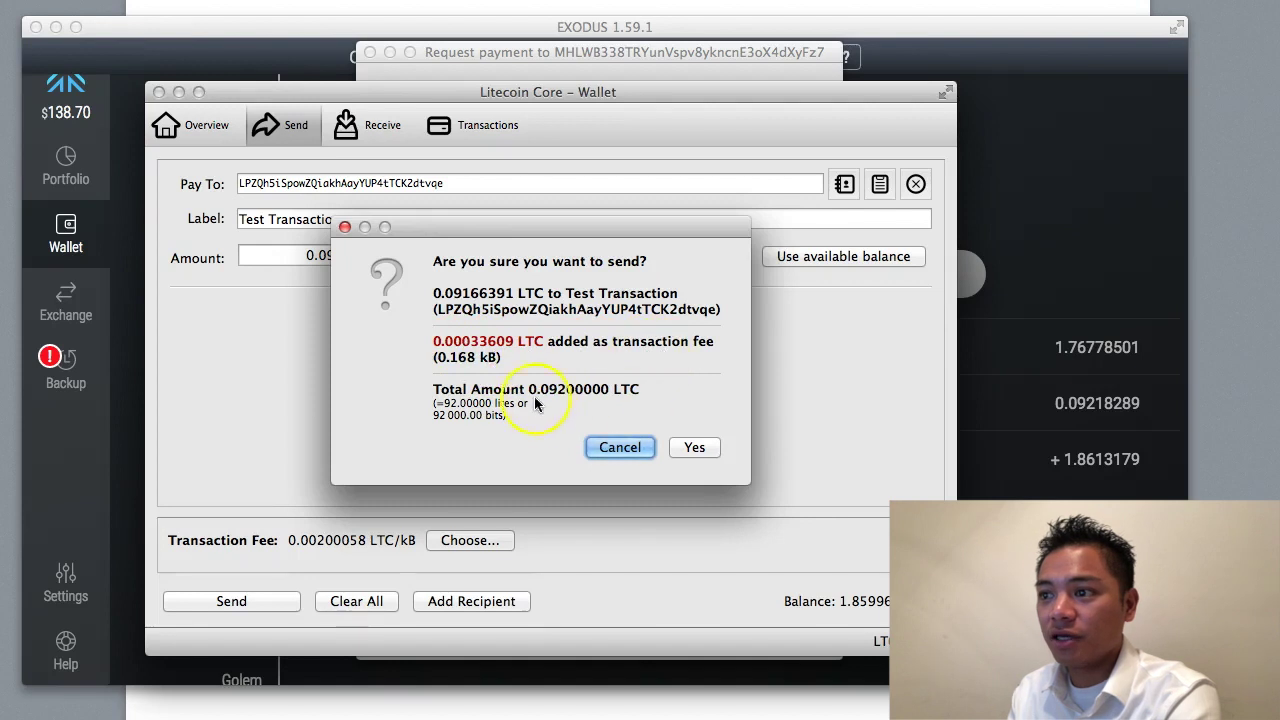
pyautogui.click(696, 447)
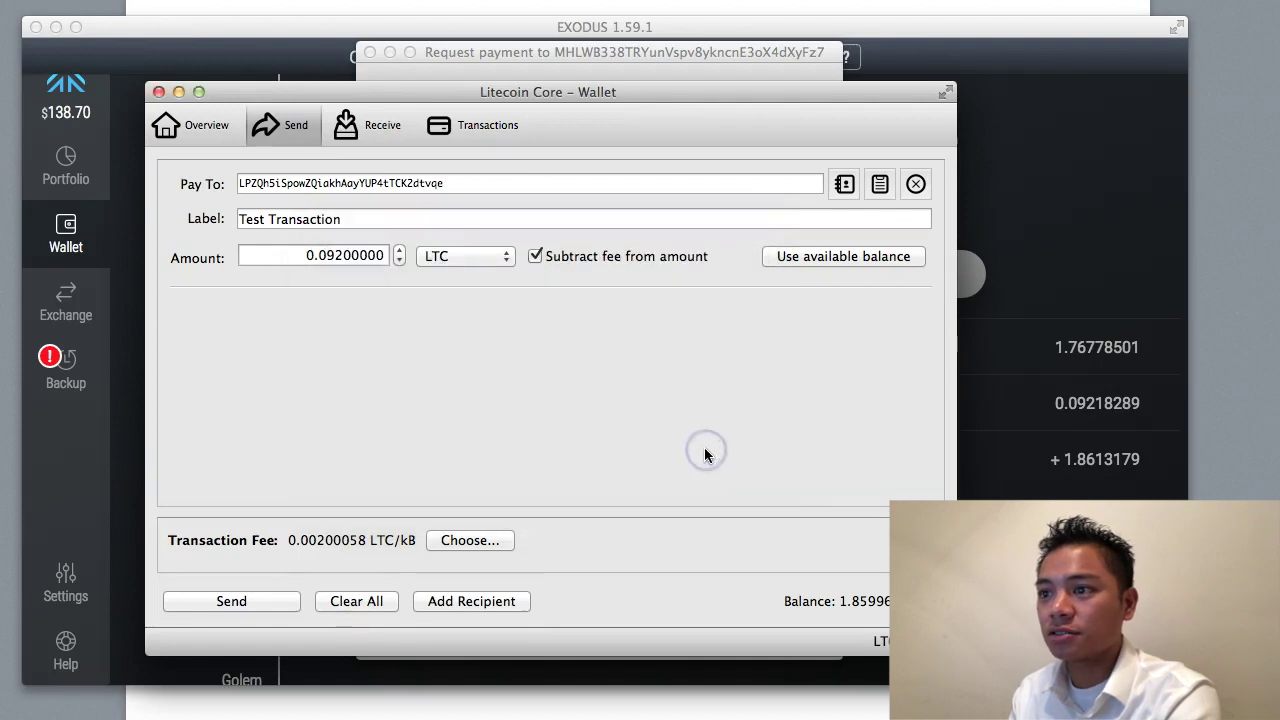
# Check the sent payment in Litecoin Core's overview, then switch to Exodus and check the received transaction and LTC balance.
pyautogui.click(195, 134)
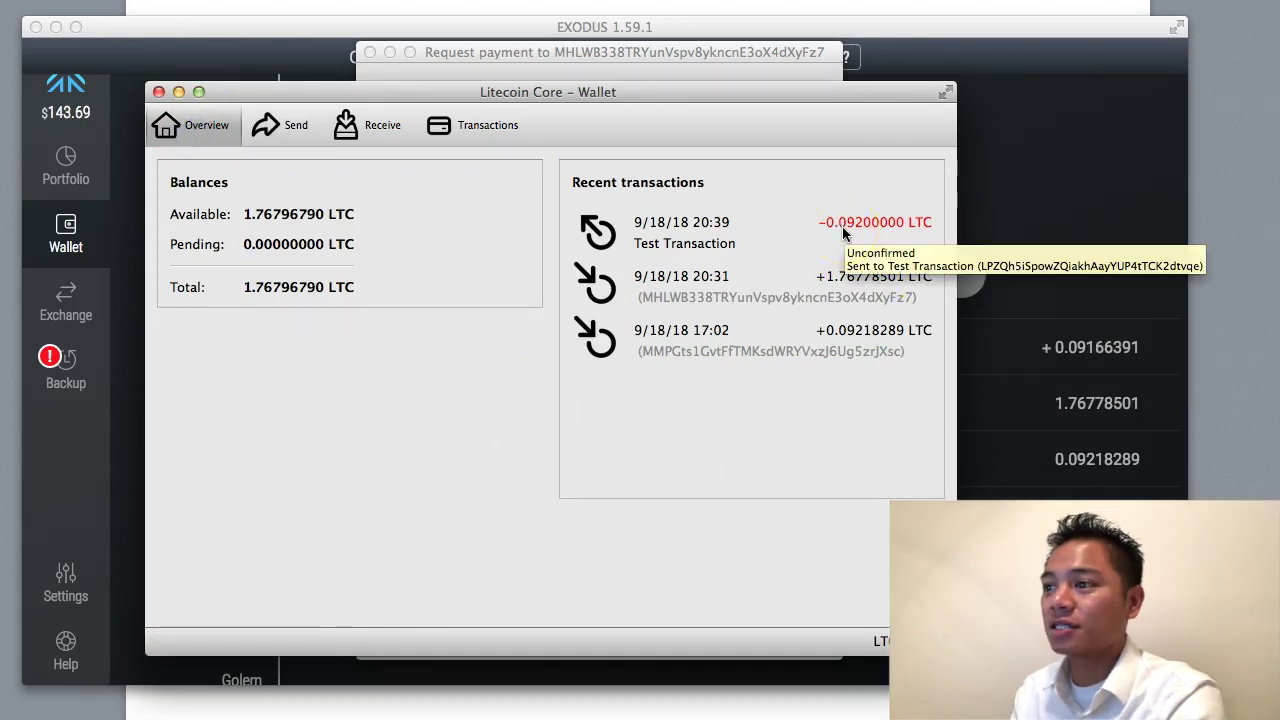
pyautogui.click(1015, 128)
pyautogui.click(791, 375)
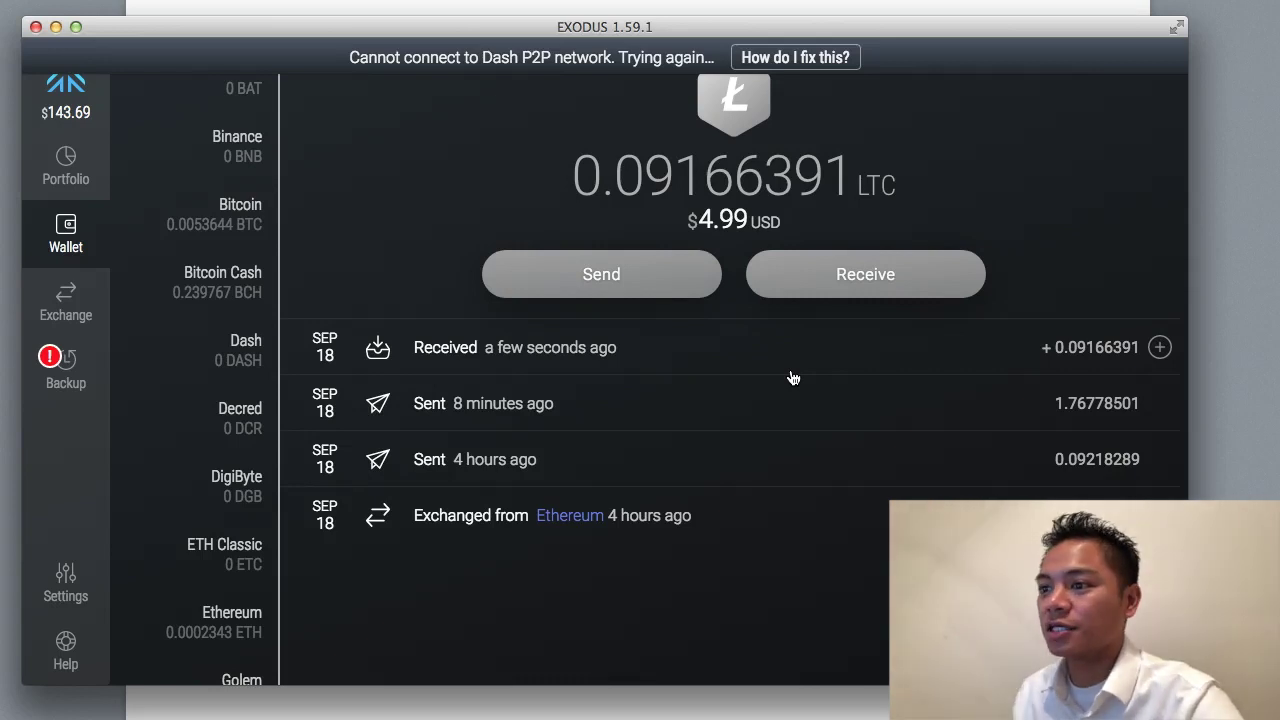
pyautogui.click(752, 236)
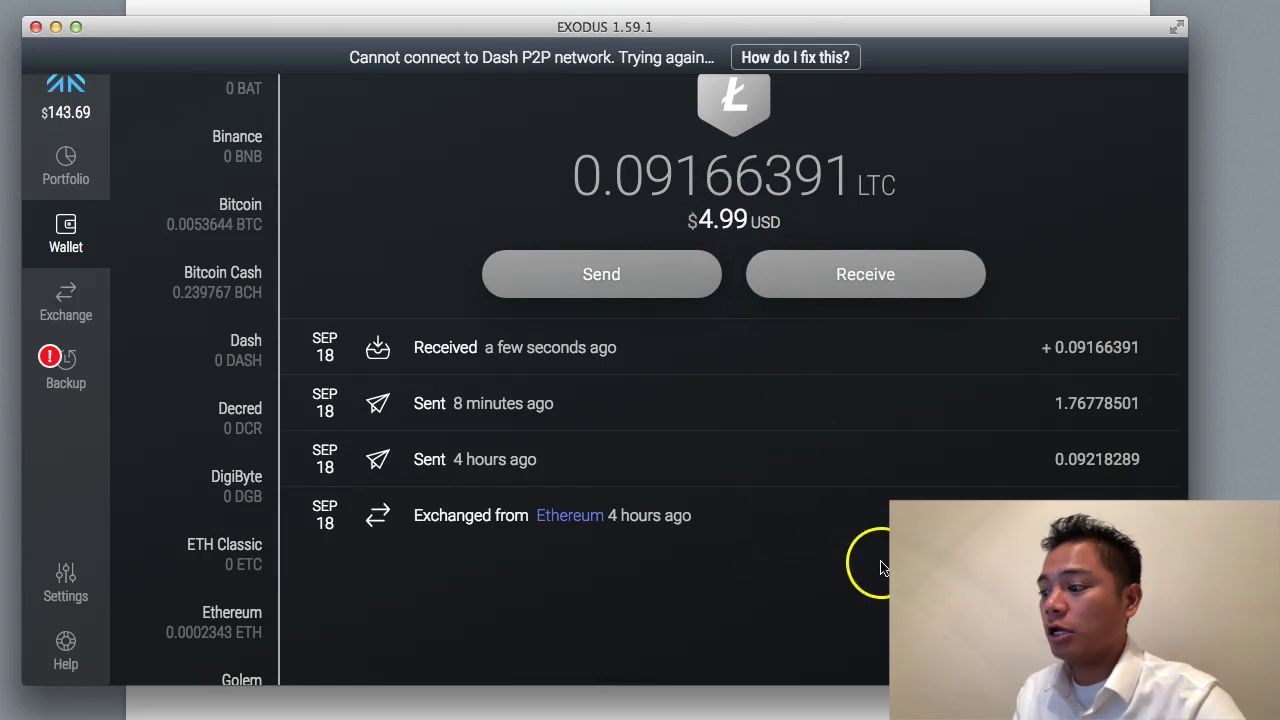
# Switch to Litecoin Core and paste the Exodus address as the recipient of a new payment.
pyautogui.press('super+Tab')
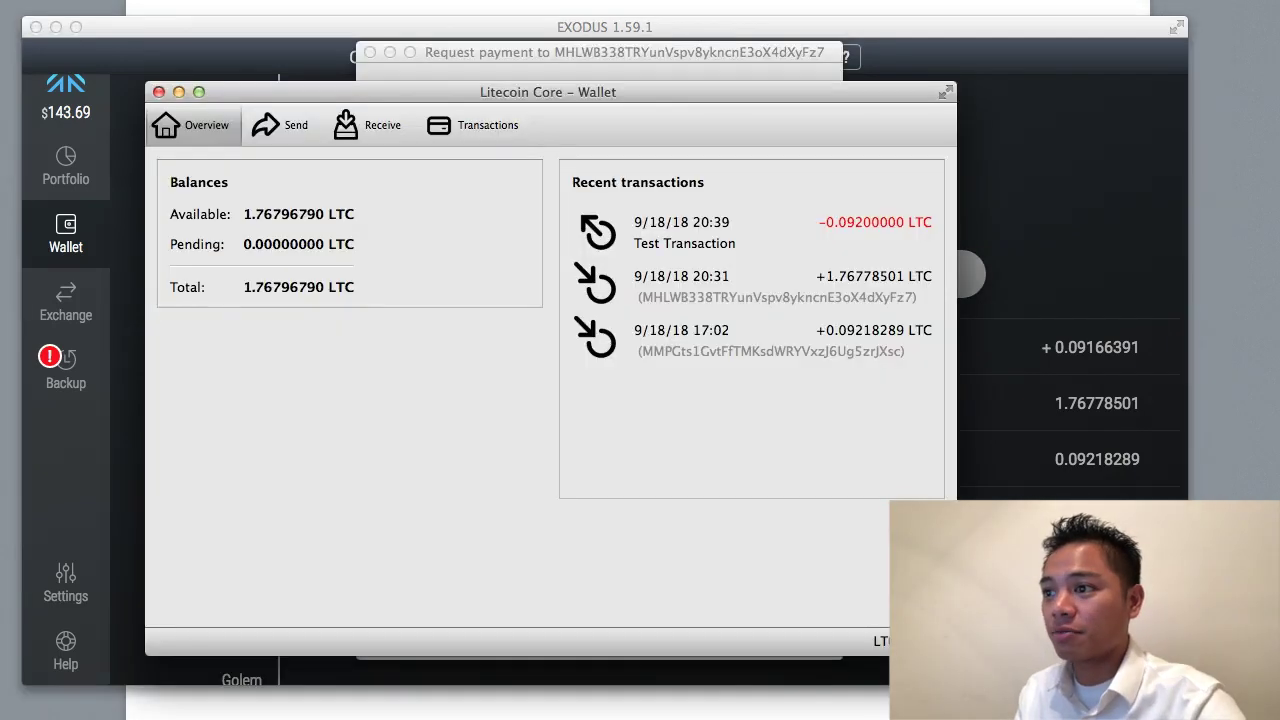
pyautogui.click(299, 140)
pyautogui.rightClick(352, 183)
pyautogui.click(412, 283)
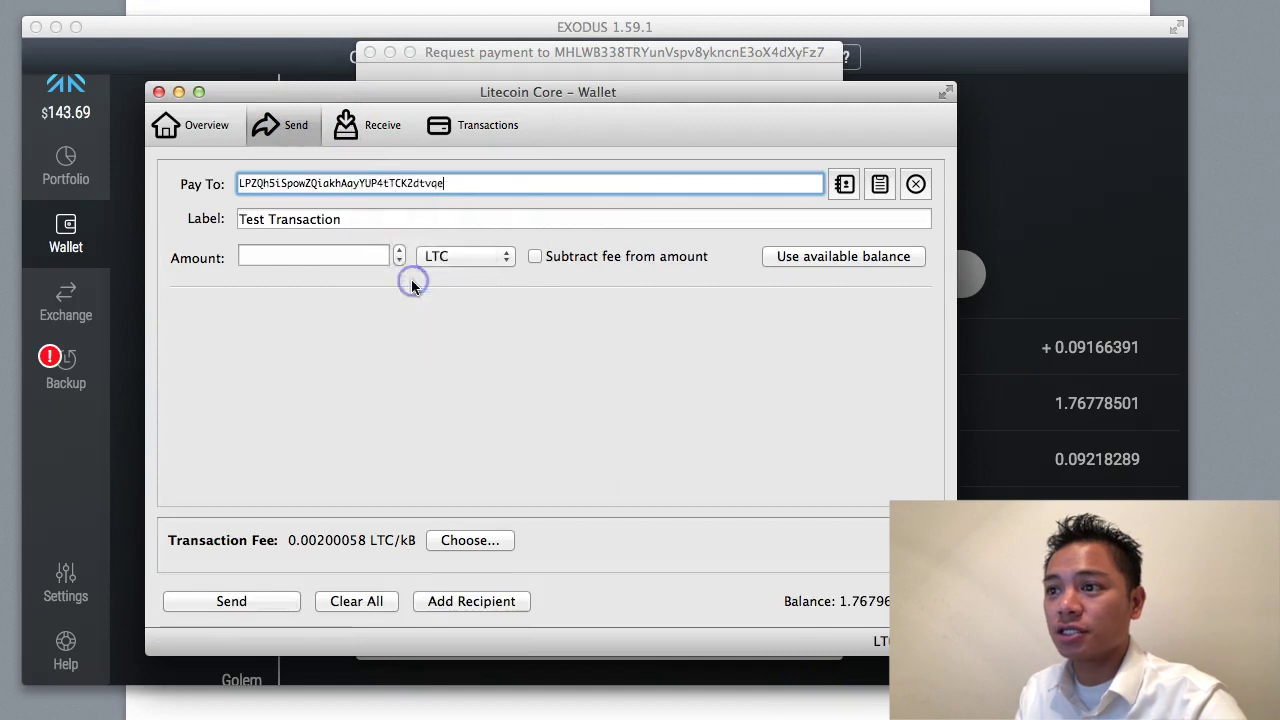
# Fill the amount with the entire available balance, 1.76796790 LTC, subtracting the fee, and send the payment with confirmation.
pyautogui.click(326, 255)
pyautogui.click(840, 258)
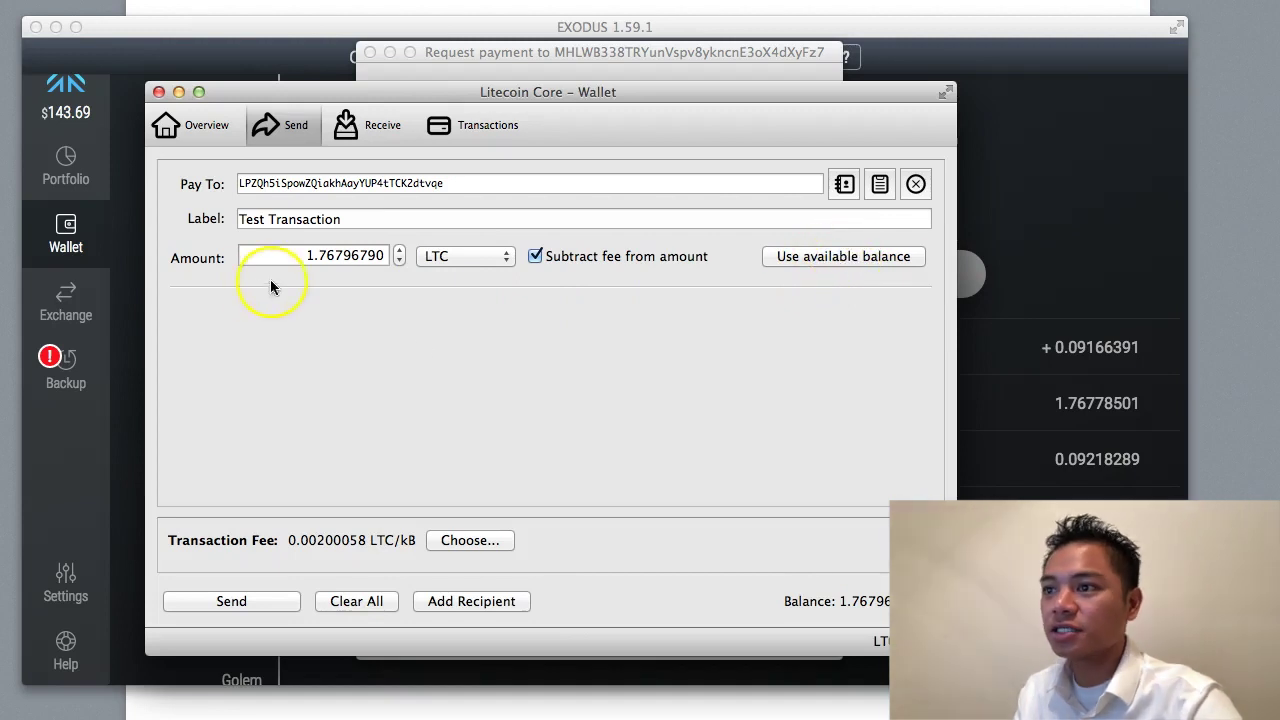
pyautogui.moveTo(295, 254); pyautogui.dragTo(437, 306)
pyautogui.click(437, 306)
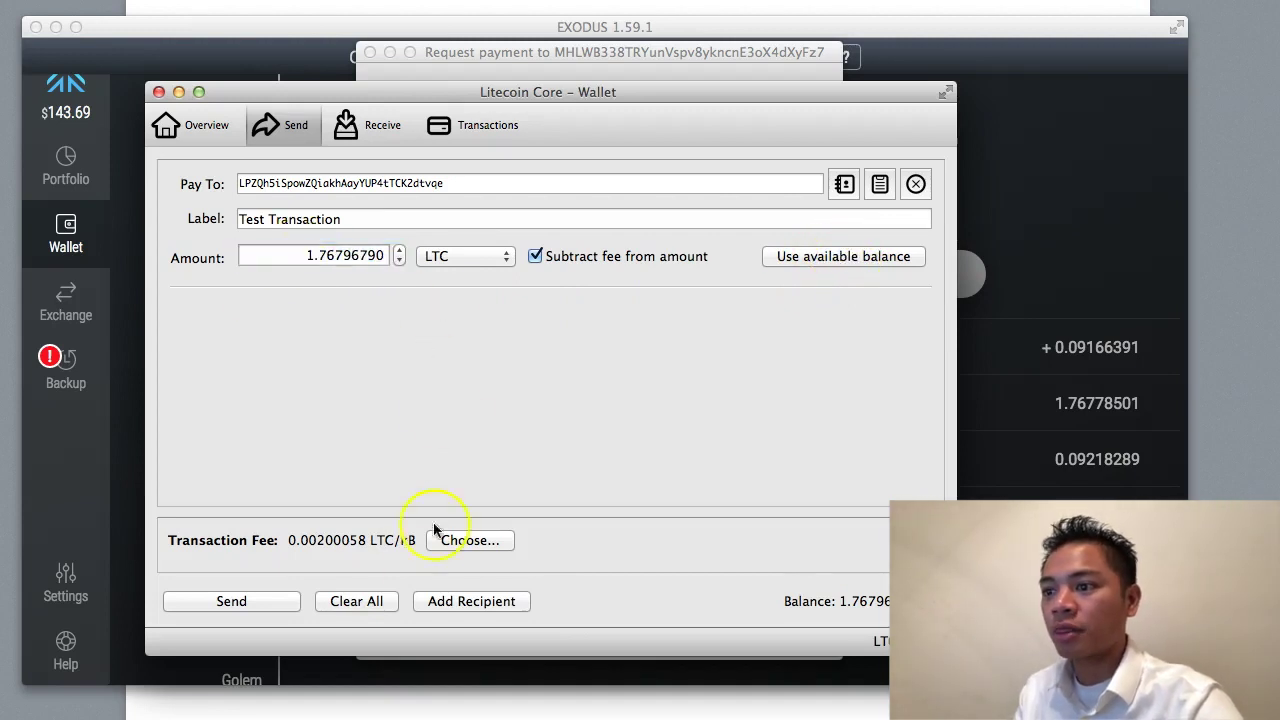
pyautogui.click(256, 598)
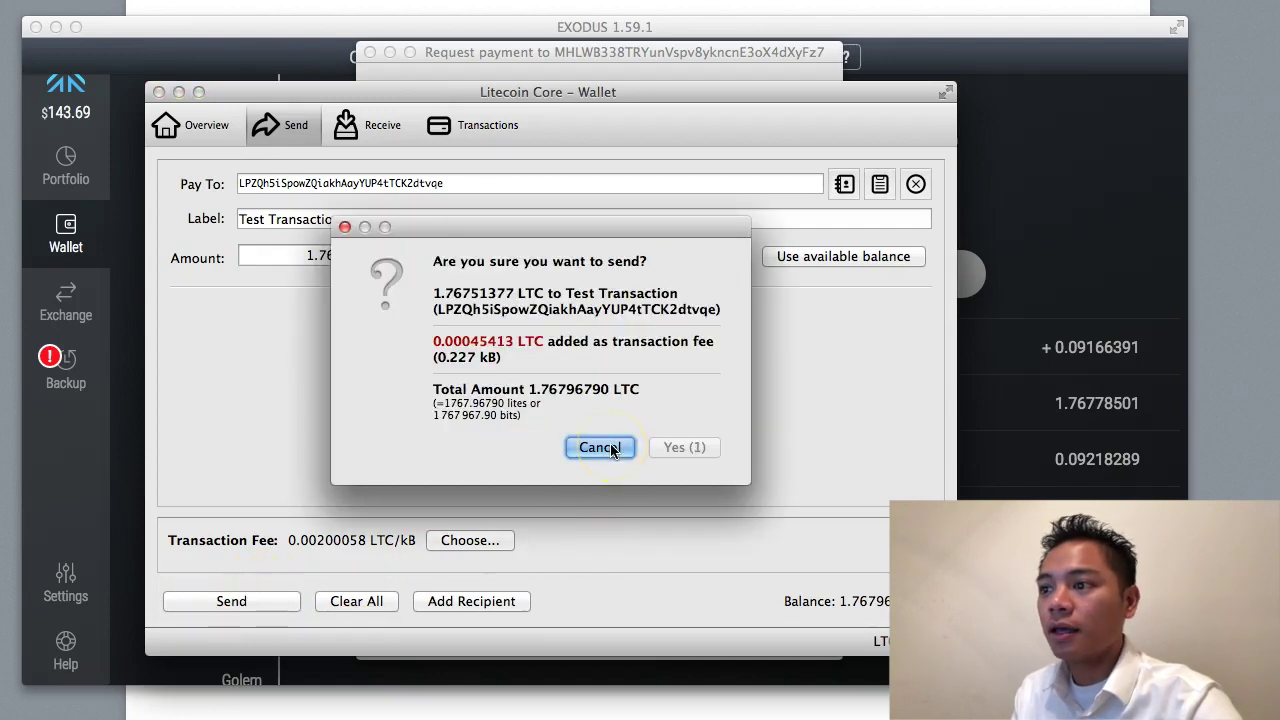
pyautogui.click(696, 448)
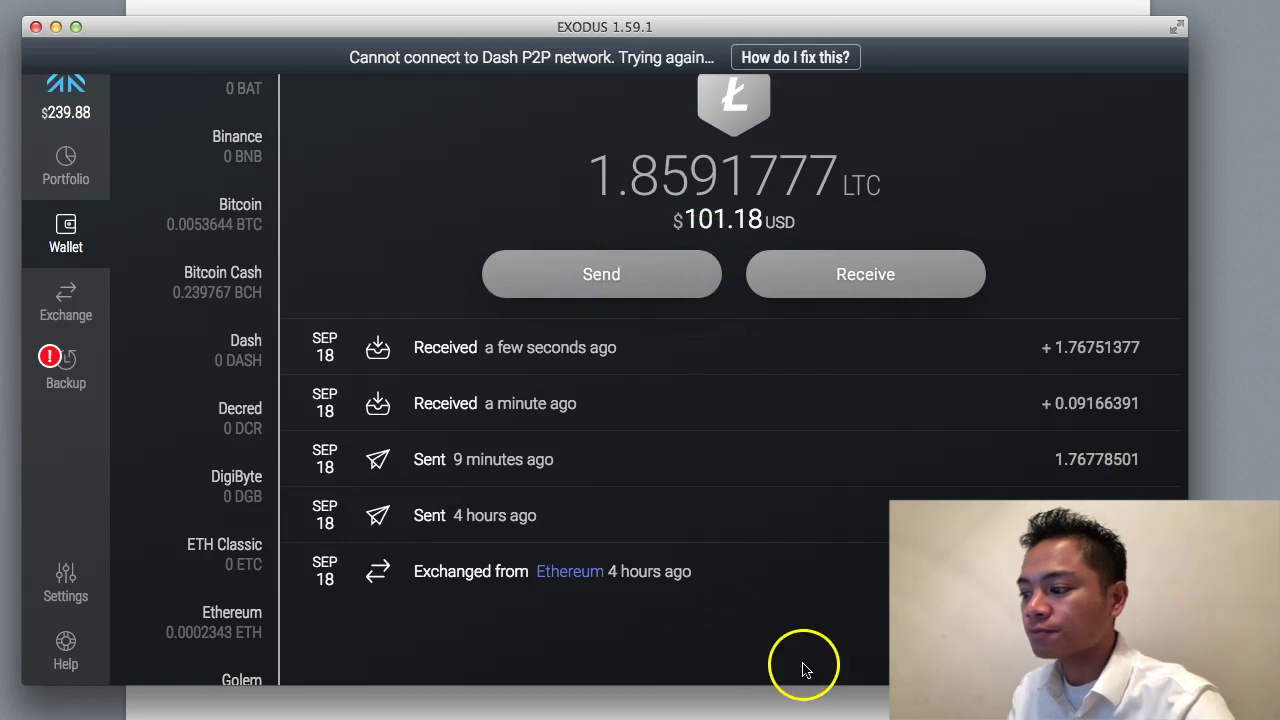
# Switch from Exodus back to Litecoin Core and check the wallet's remaining available balance.
pyautogui.press('super+Tab')
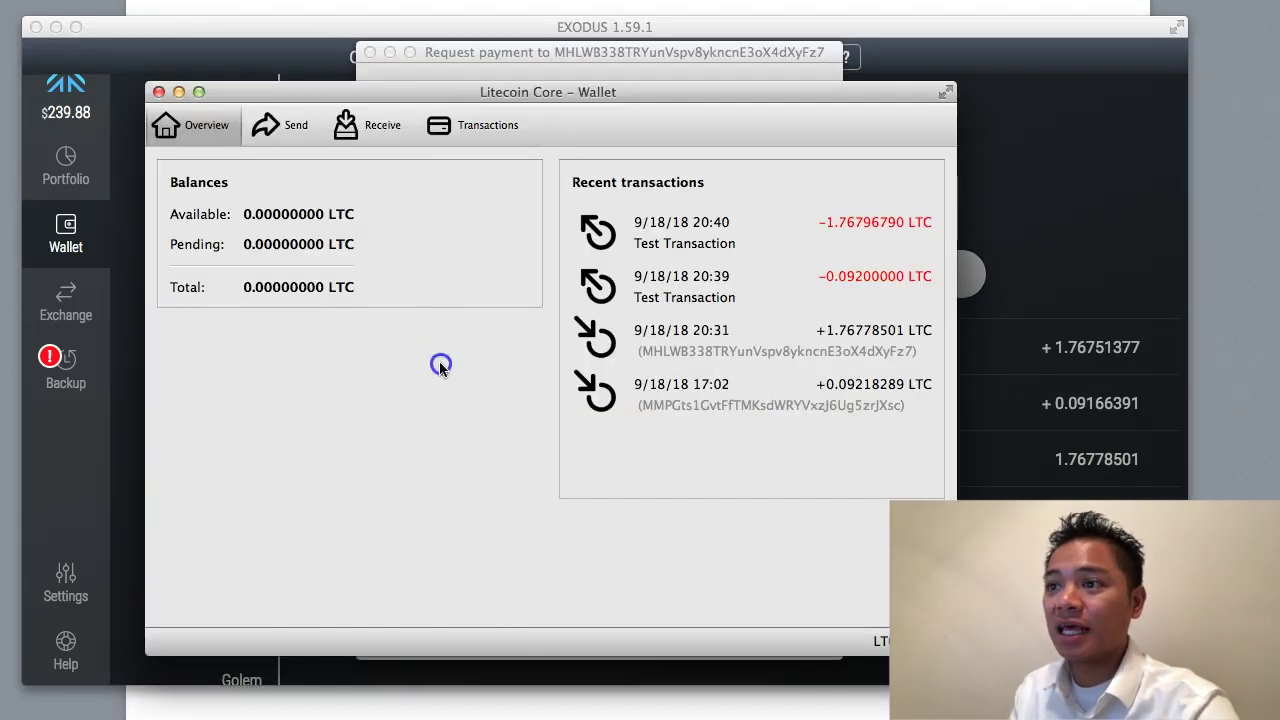
pyautogui.click(244, 213)
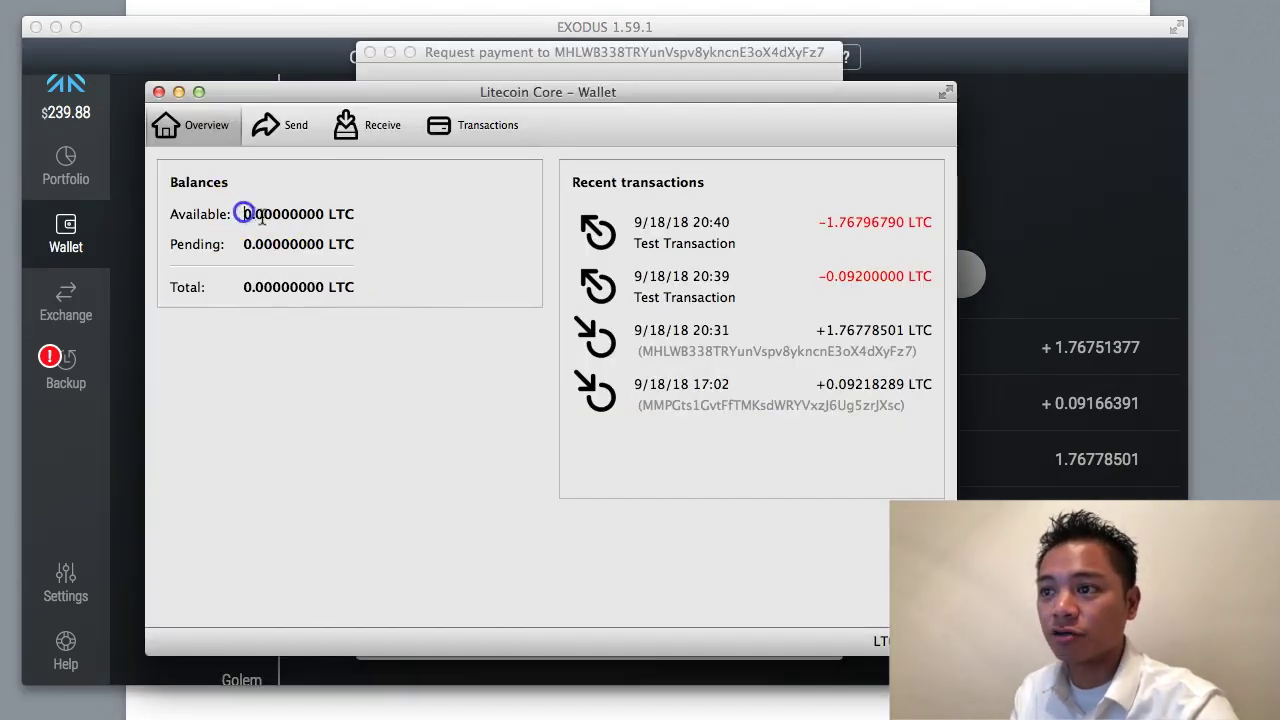